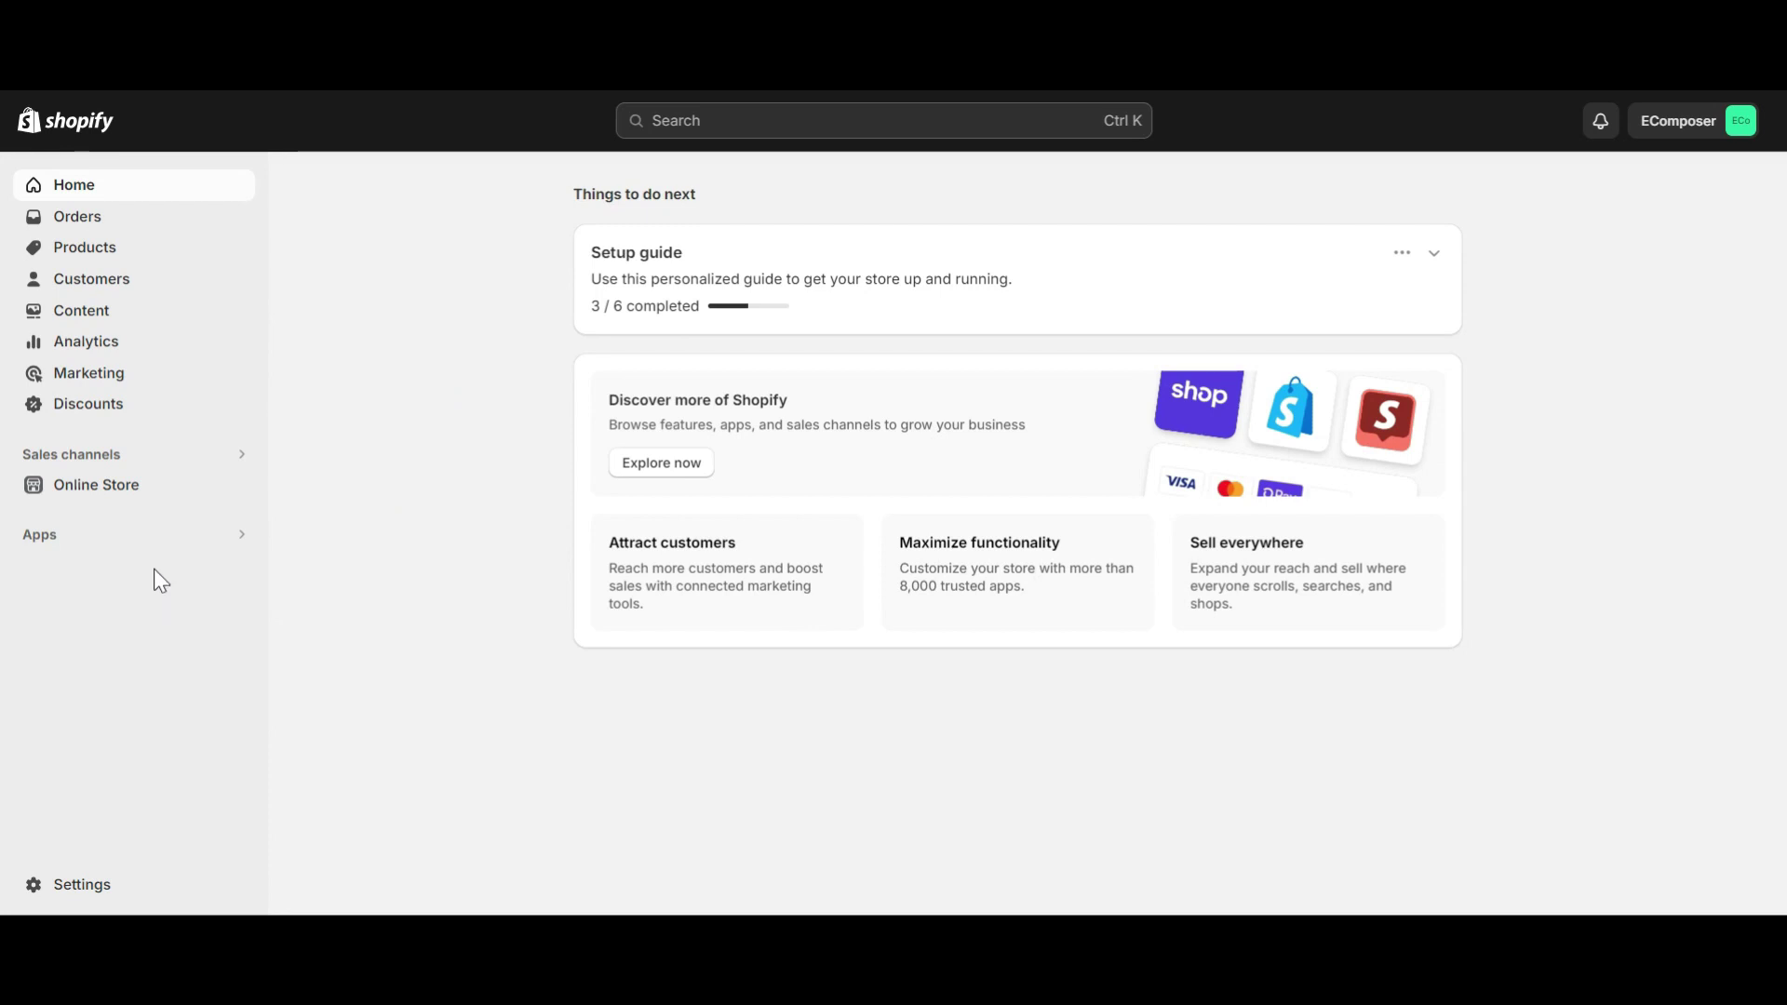
Launch EComposer Builder from Shopify Apps and open the Product Page layout for Nike Air Force 1 '07 LV8
{"action": "left_click", "coordinate": [112, 538]}
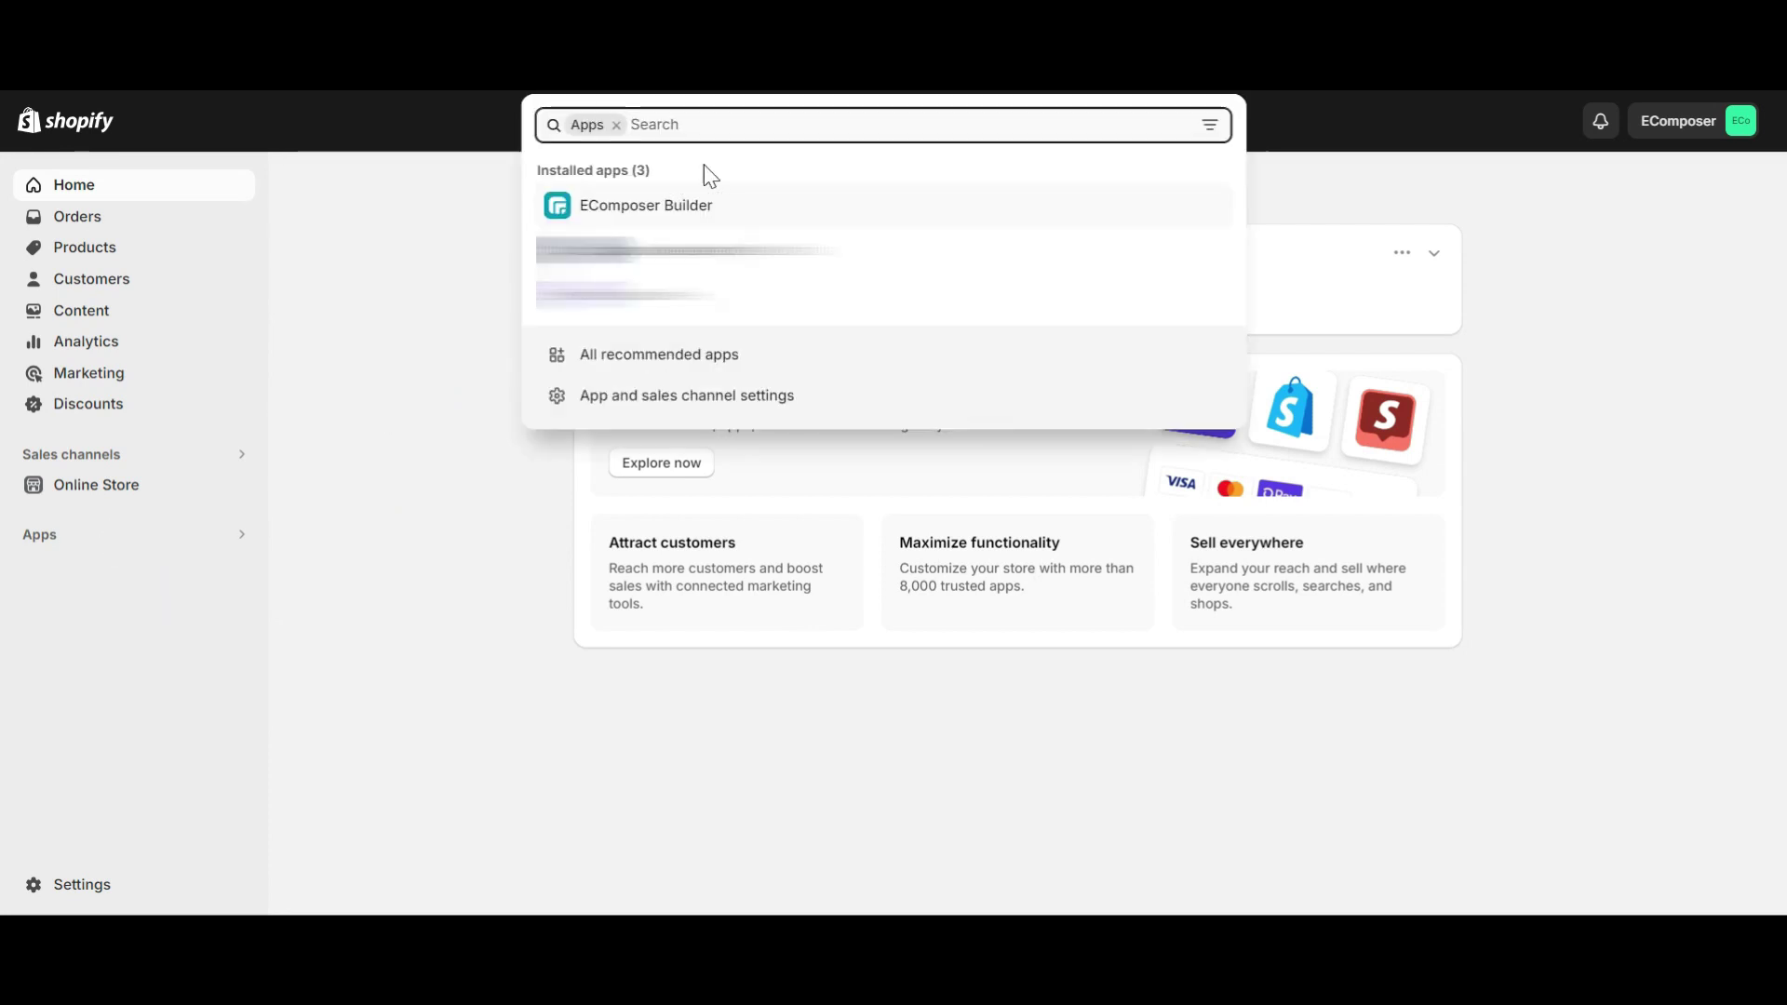
{"action": "left_click", "coordinate": [710, 205]}
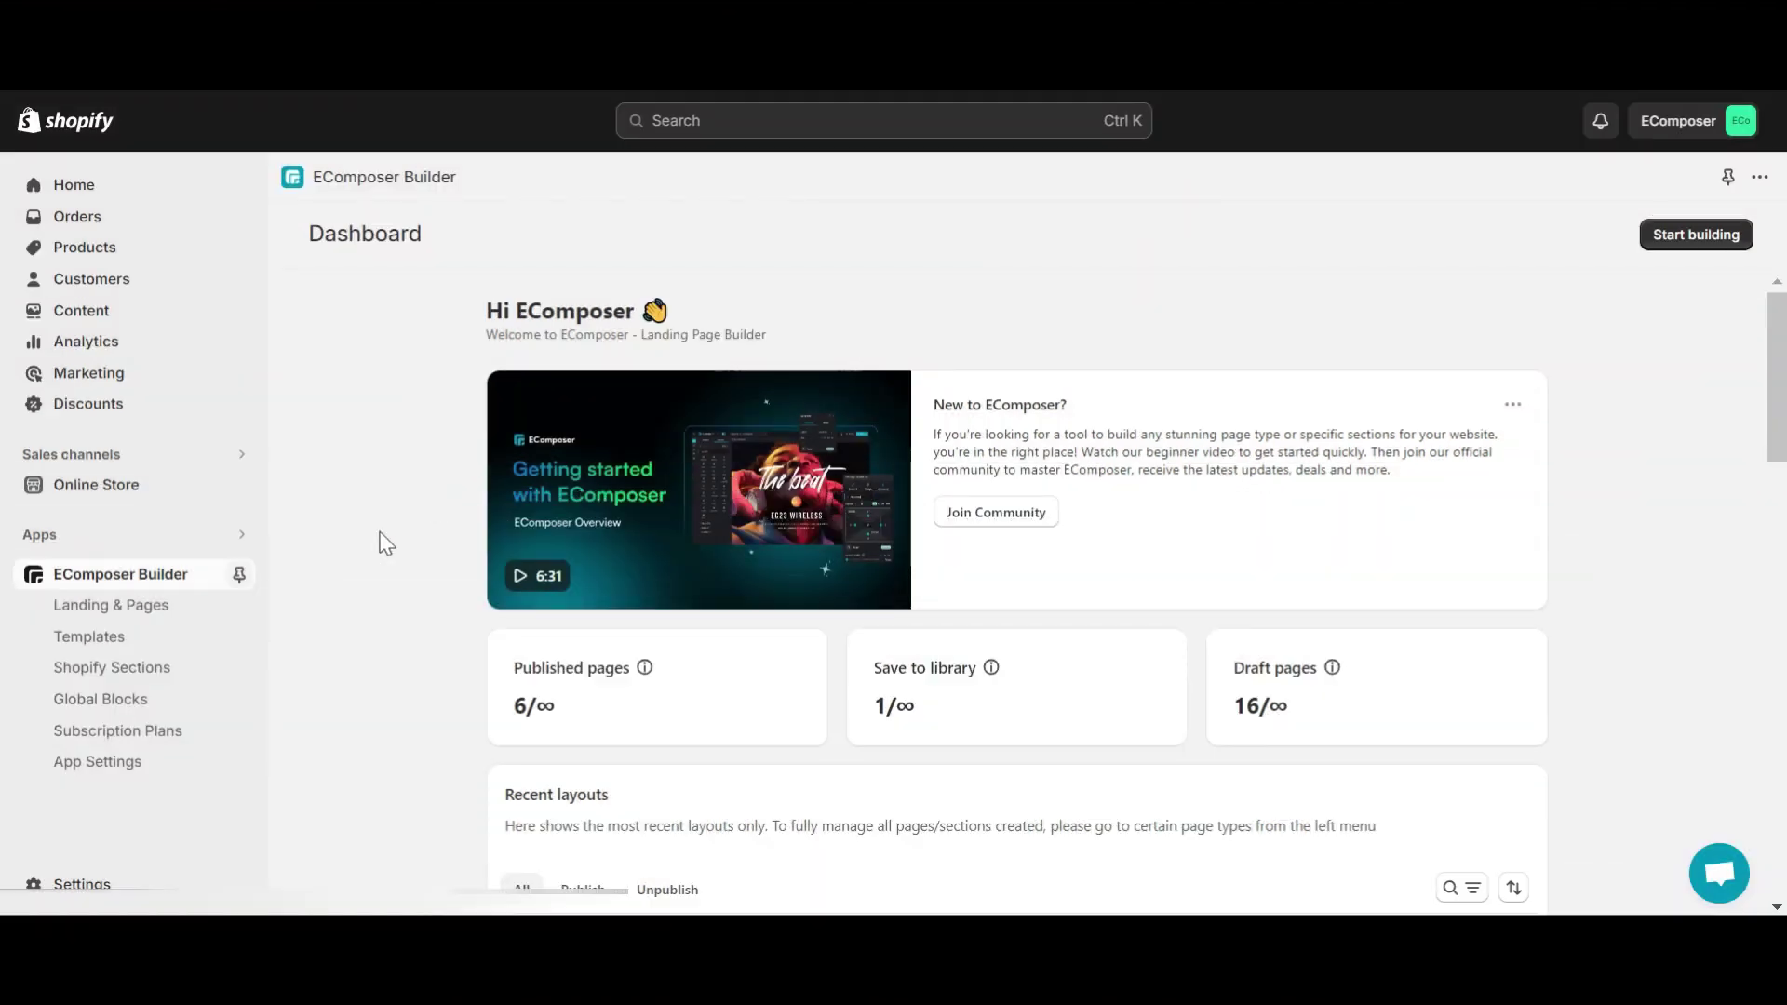
{"action": "scroll", "coordinate": [1655, 432], "scroll_direction": "down", "scroll_amount": 4}
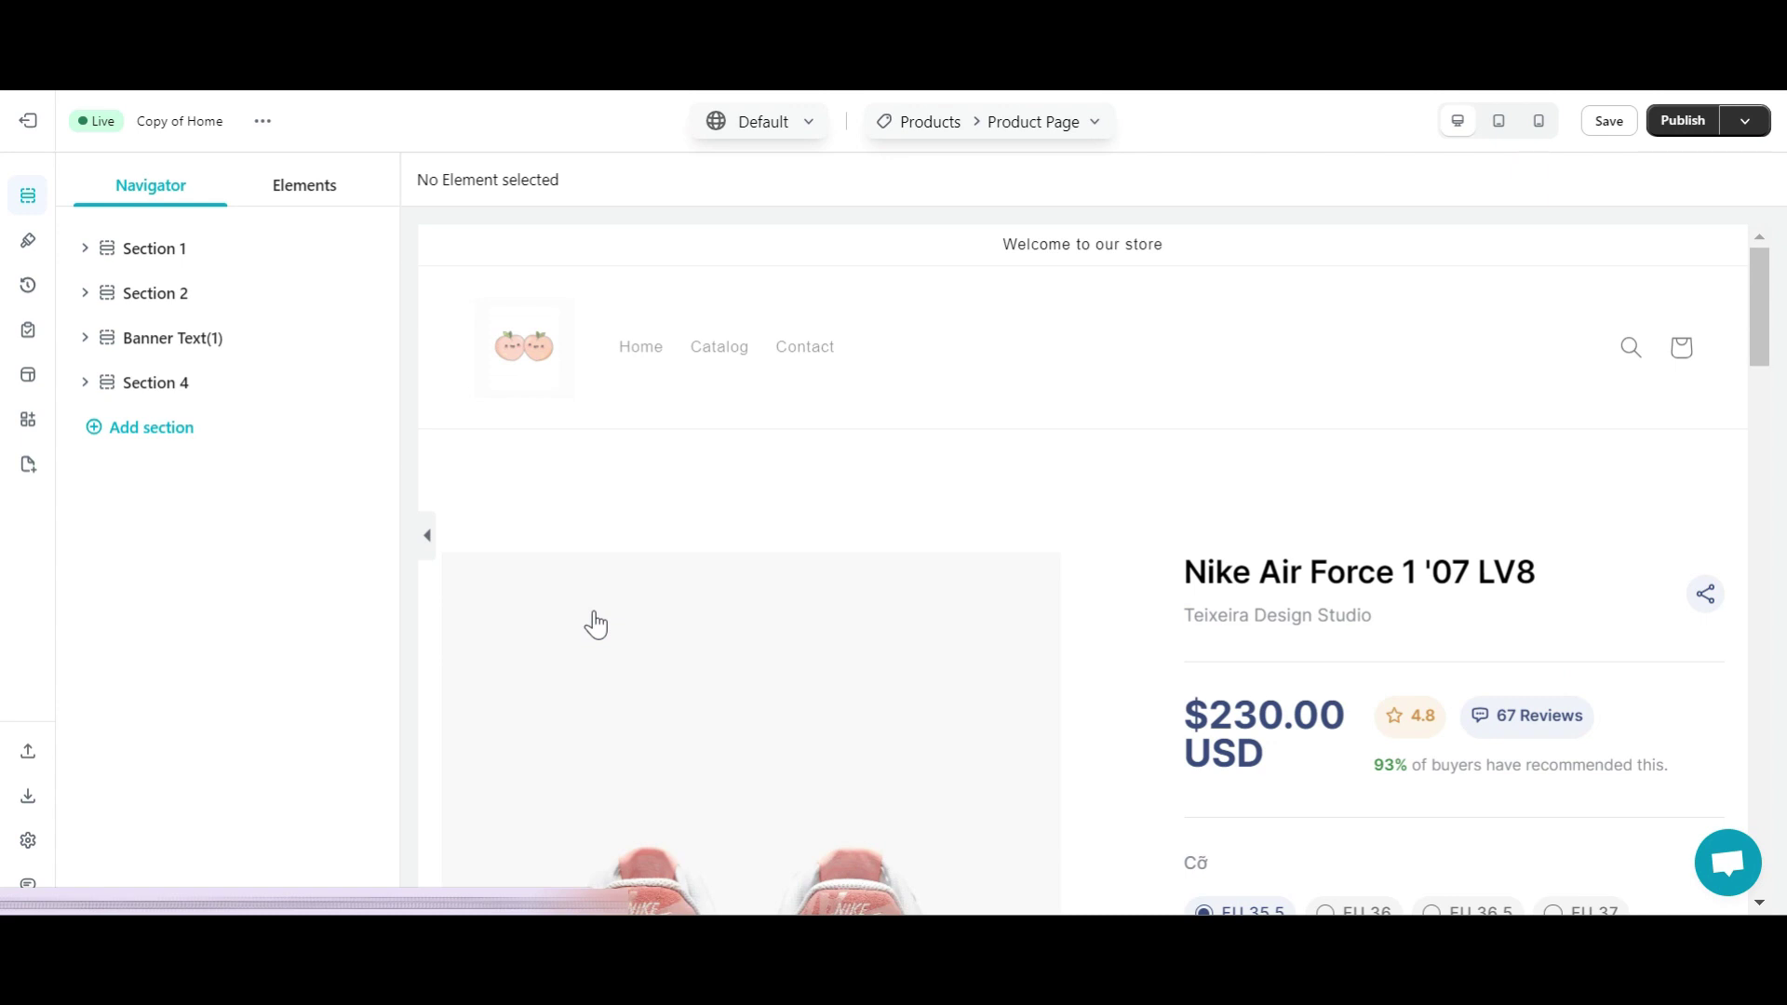
Drag the Social element from the Basic elements onto the canvas below the Out stock button
{"action": "scroll", "coordinate": [596, 623], "scroll_direction": "down", "scroll_amount": 2}
{"action": "scroll", "coordinate": [596, 623], "scroll_direction": "down", "scroll_amount": 1}
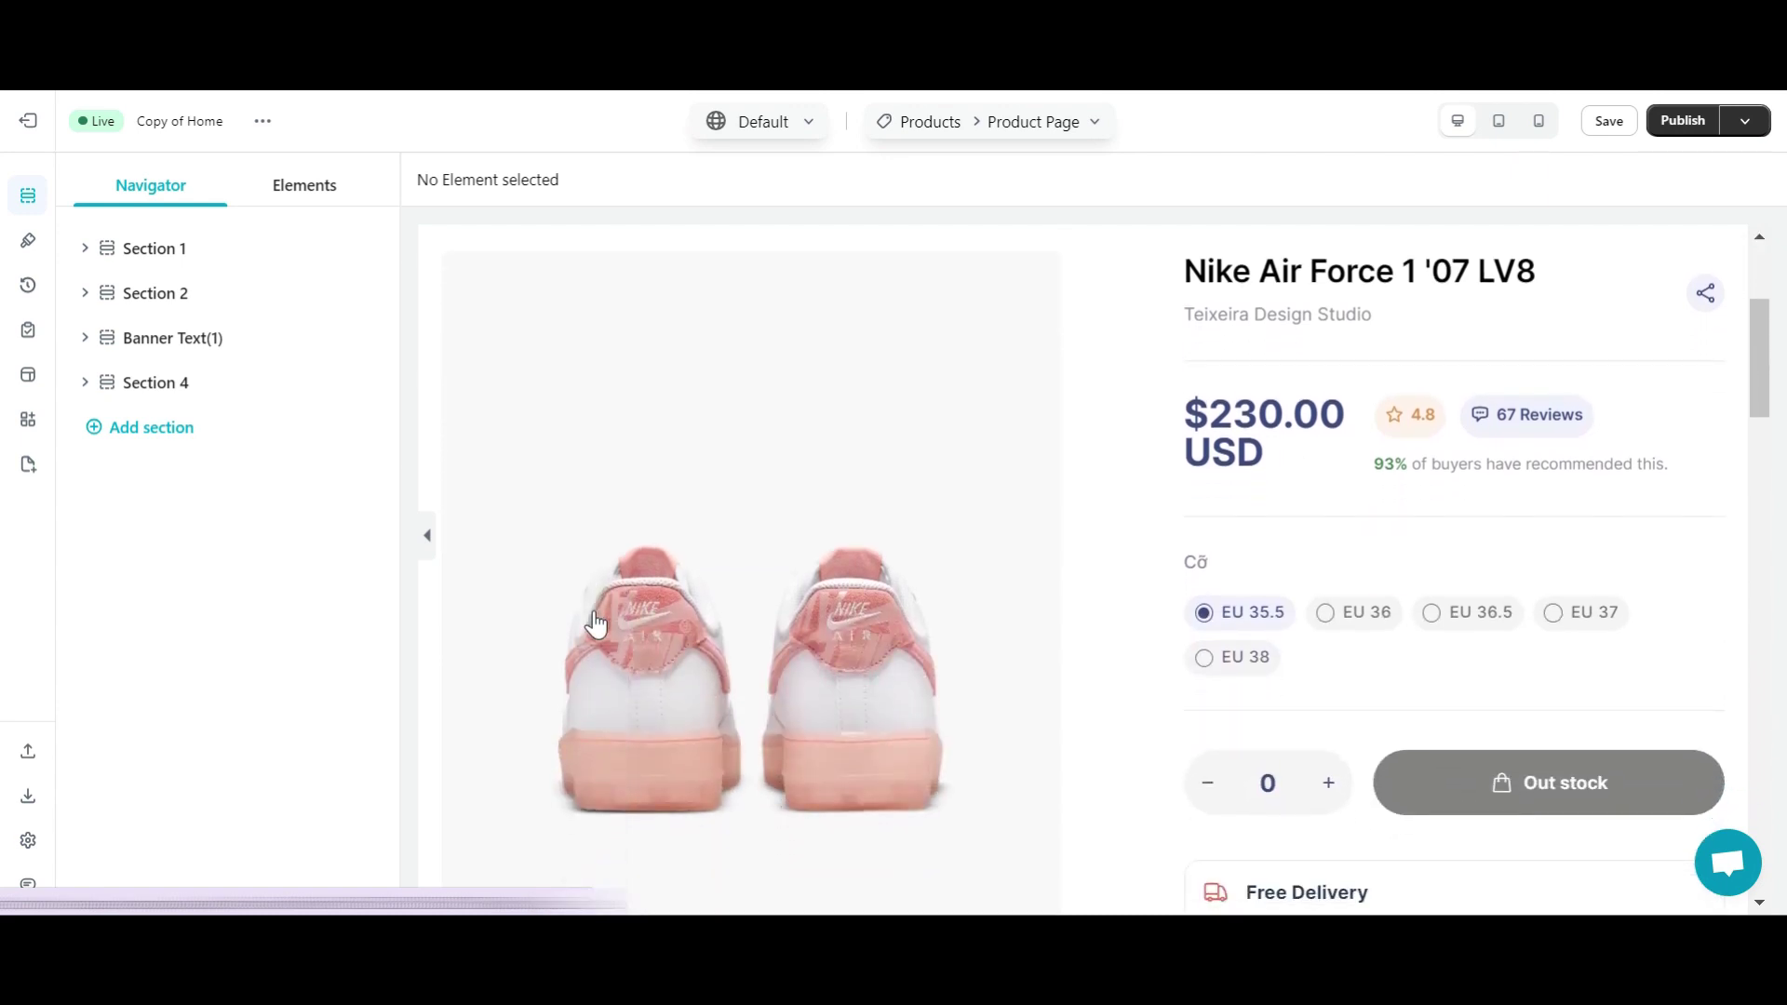
{"action": "scroll", "coordinate": [921, 910], "scroll_direction": "down", "scroll_amount": 1}
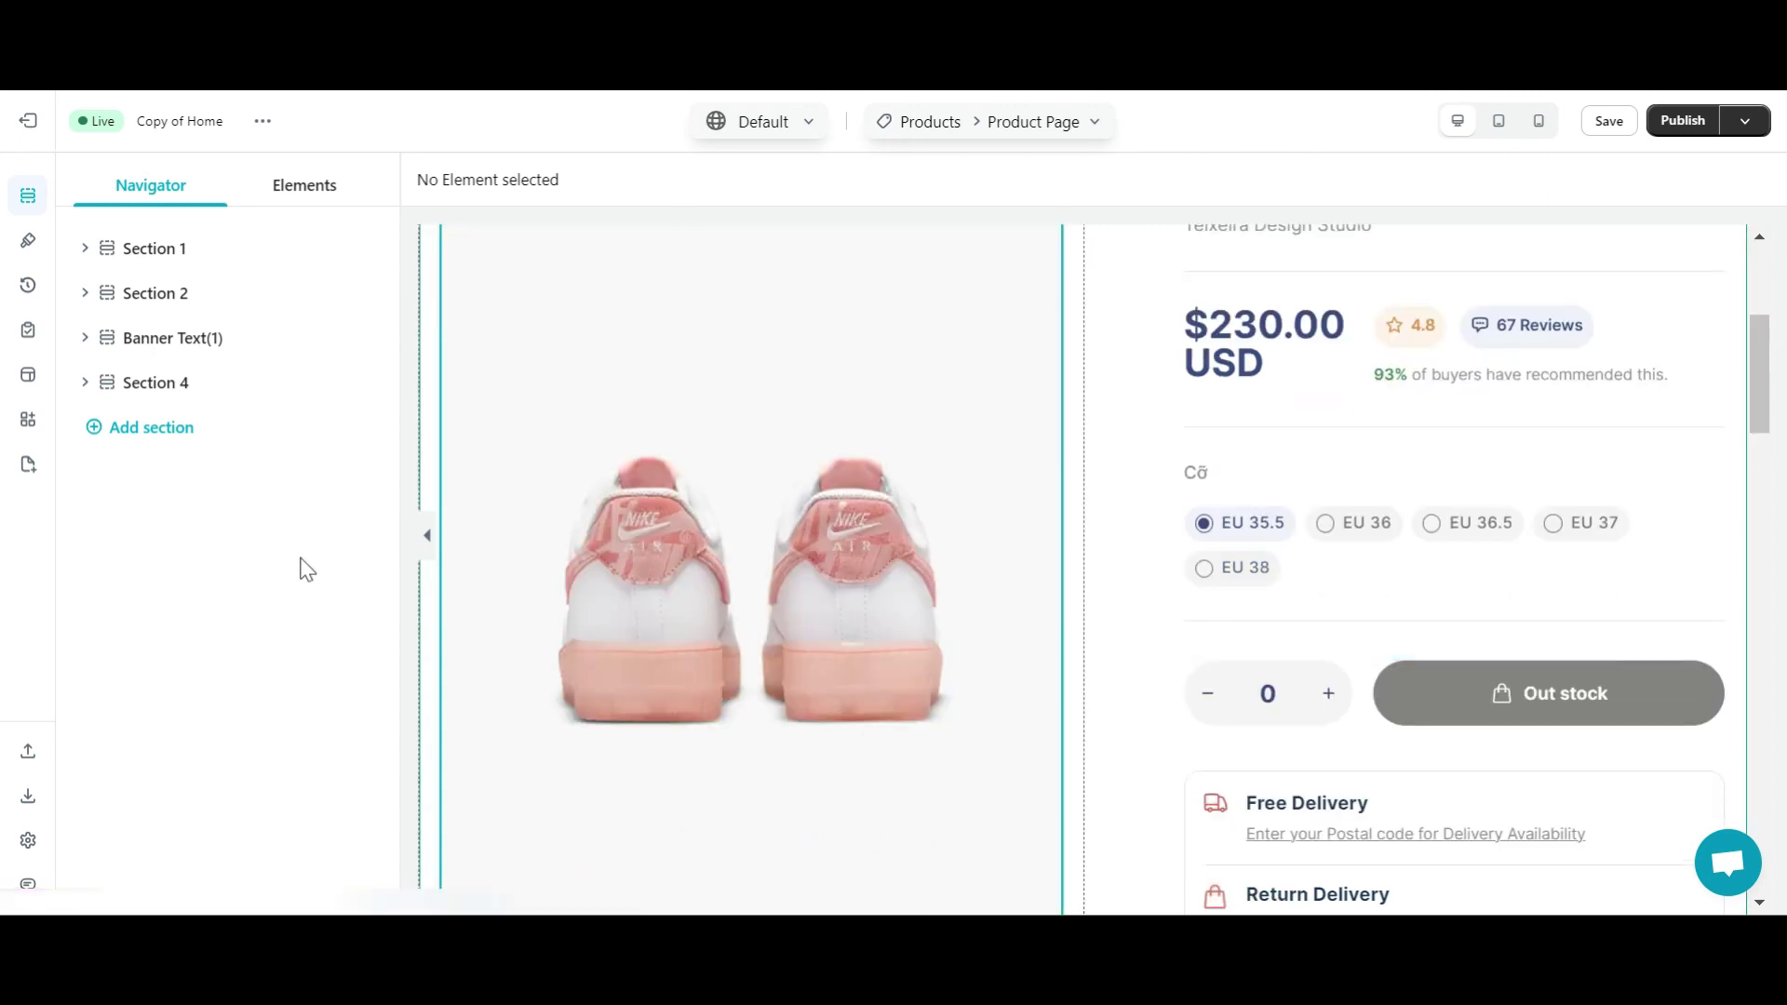
{"action": "left_click", "coordinate": [304, 185]}
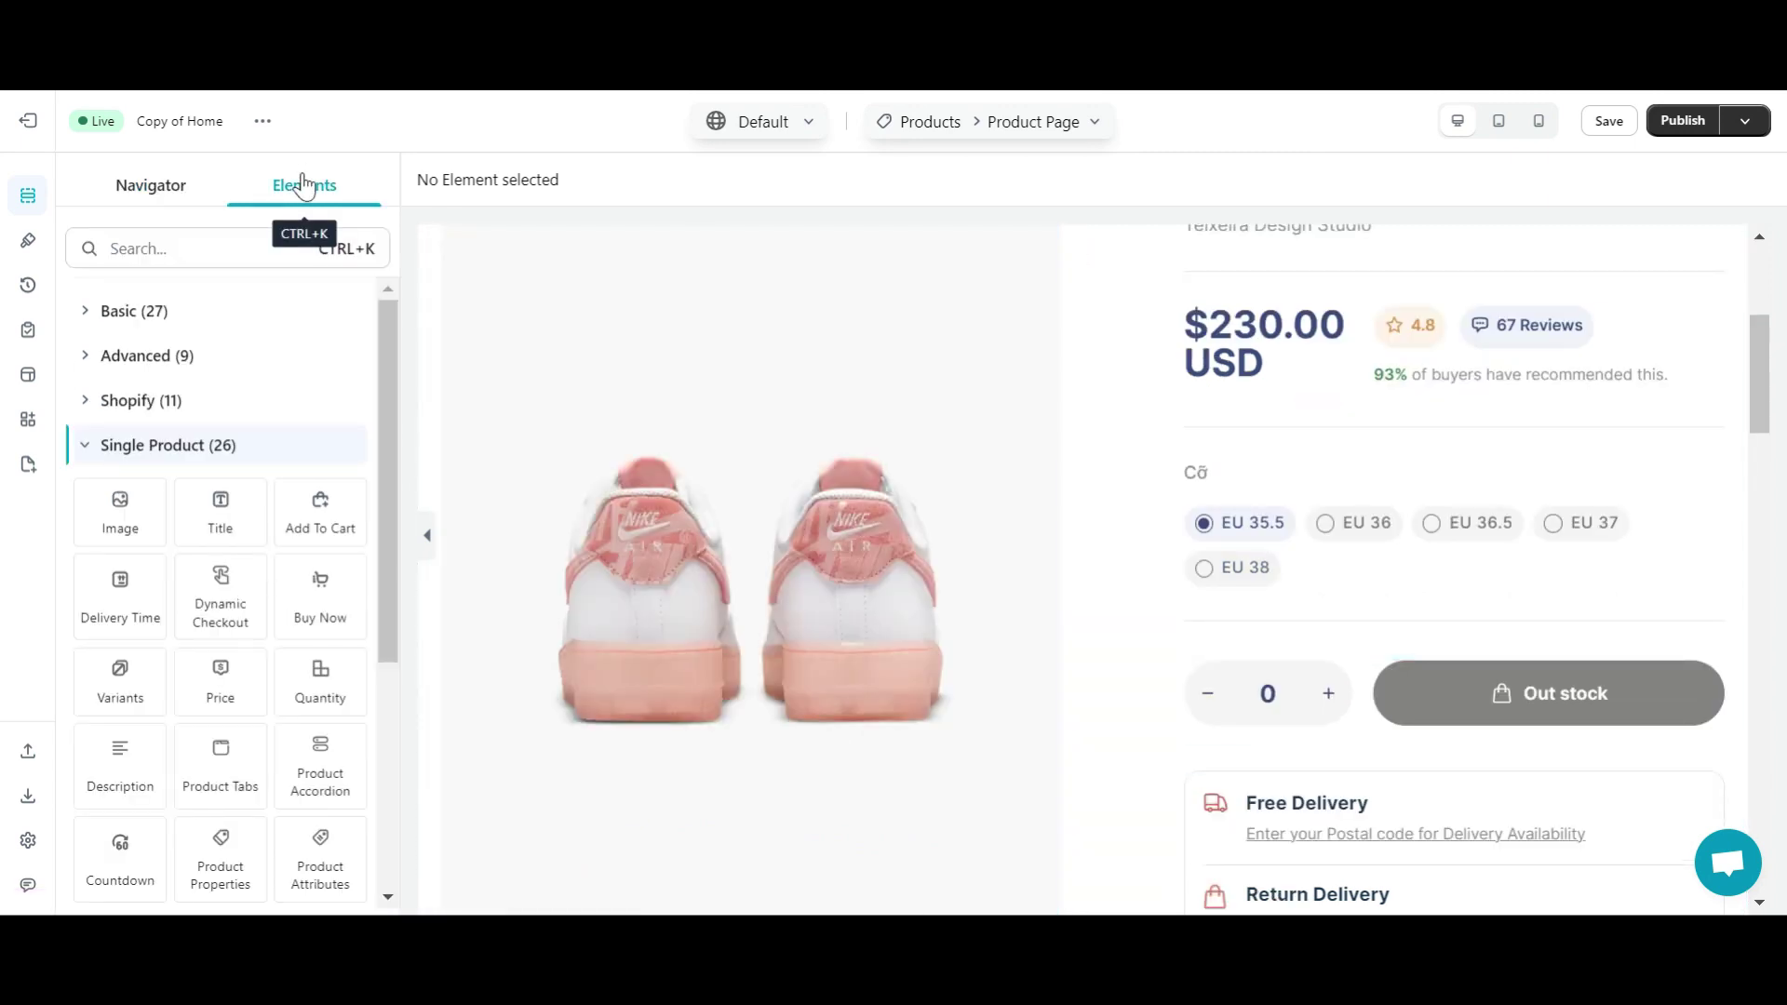
{"action": "left_click", "coordinate": [152, 311]}
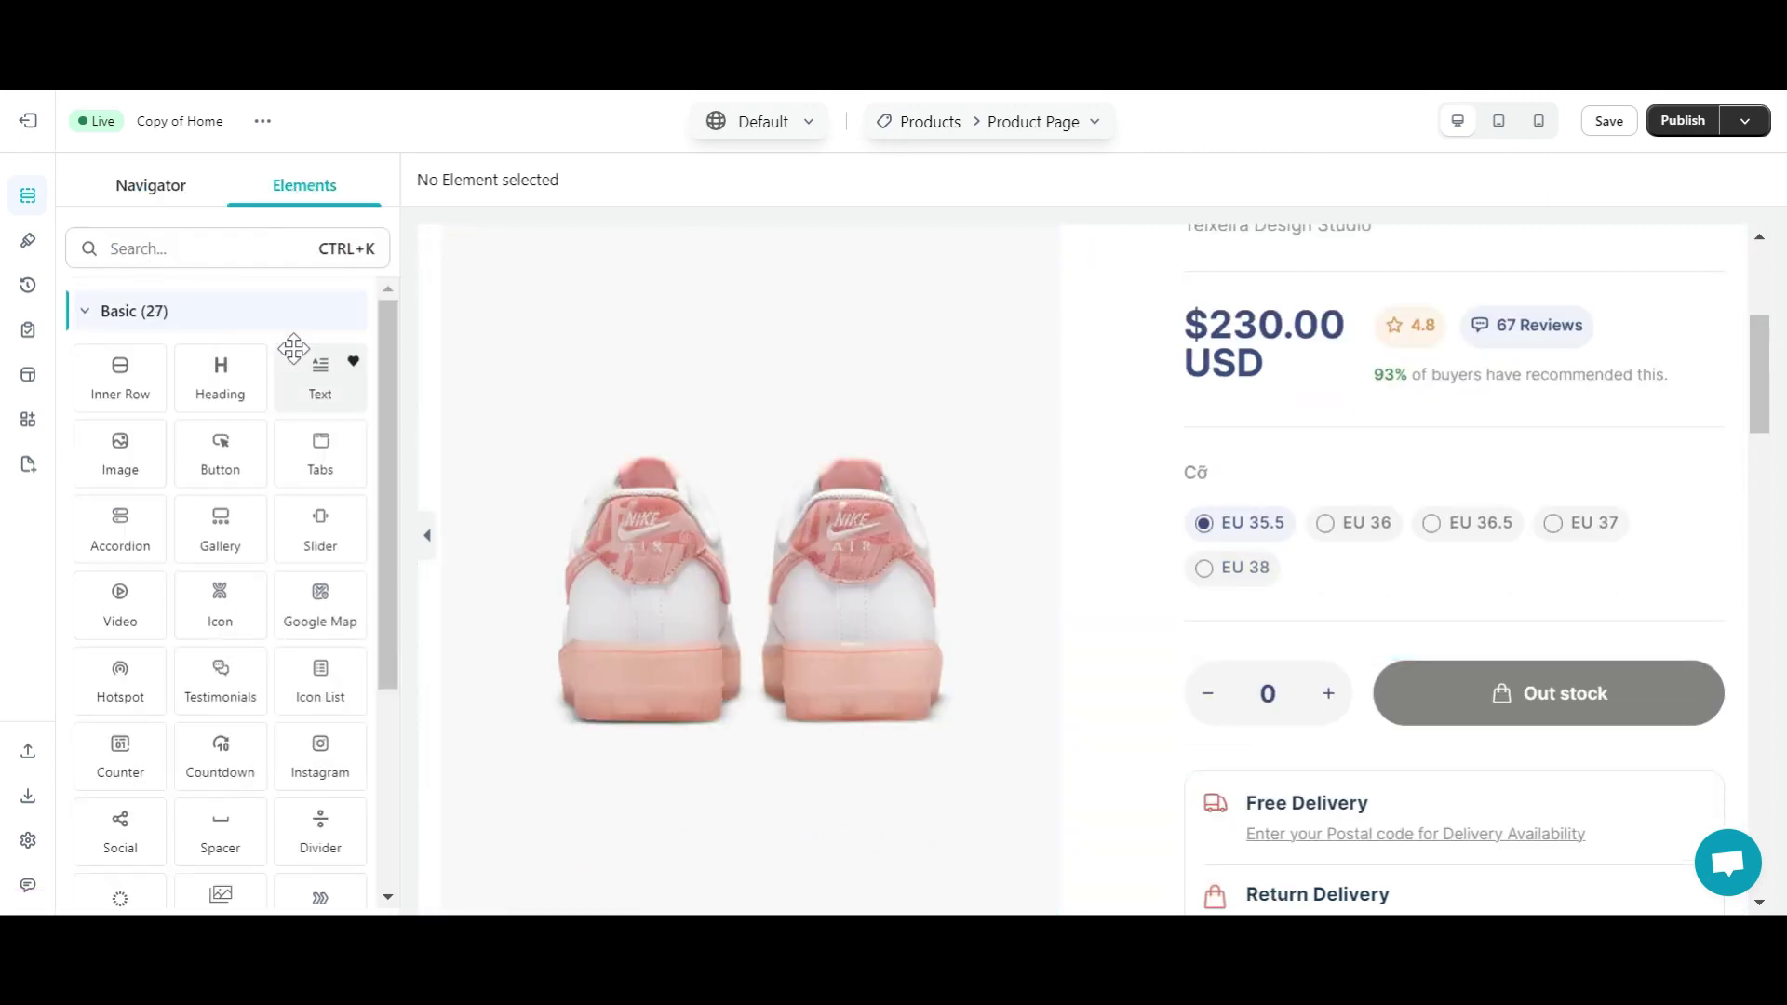
{"action": "scroll", "coordinate": [220, 558], "scroll_direction": "down", "scroll_amount": 3}
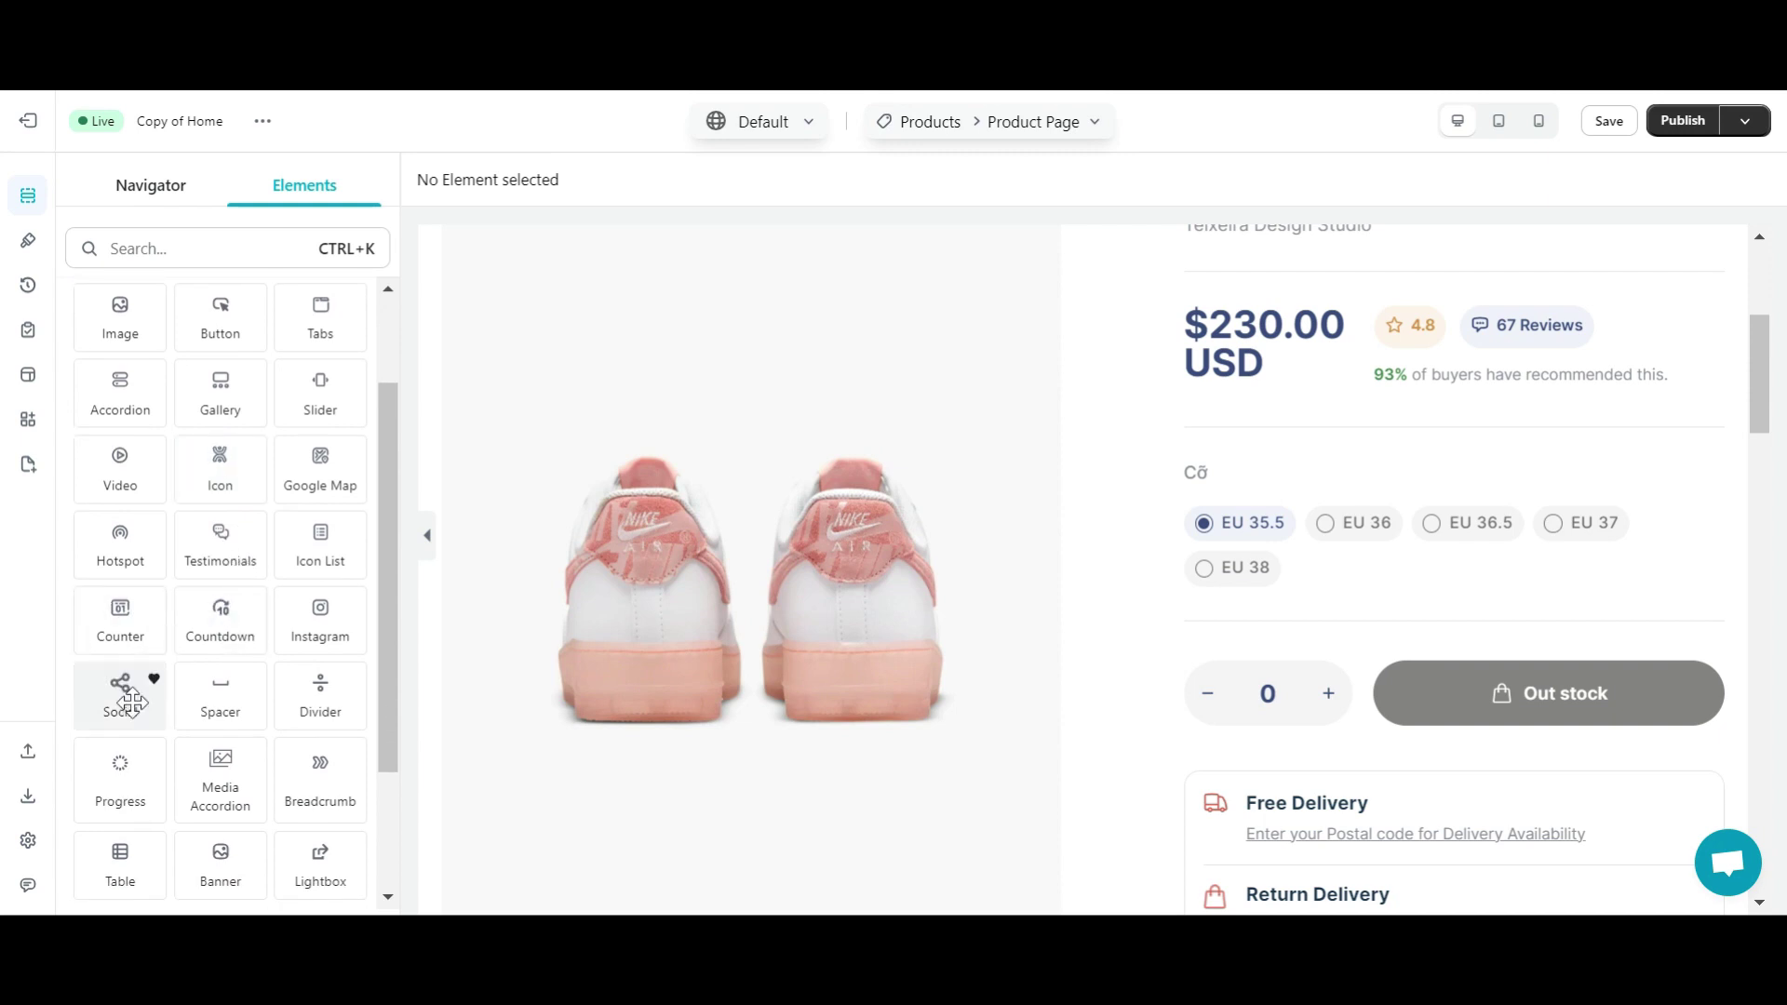
{"action": "left_click_drag", "start_coordinate": [130, 704], "coordinate": [1340, 730]}
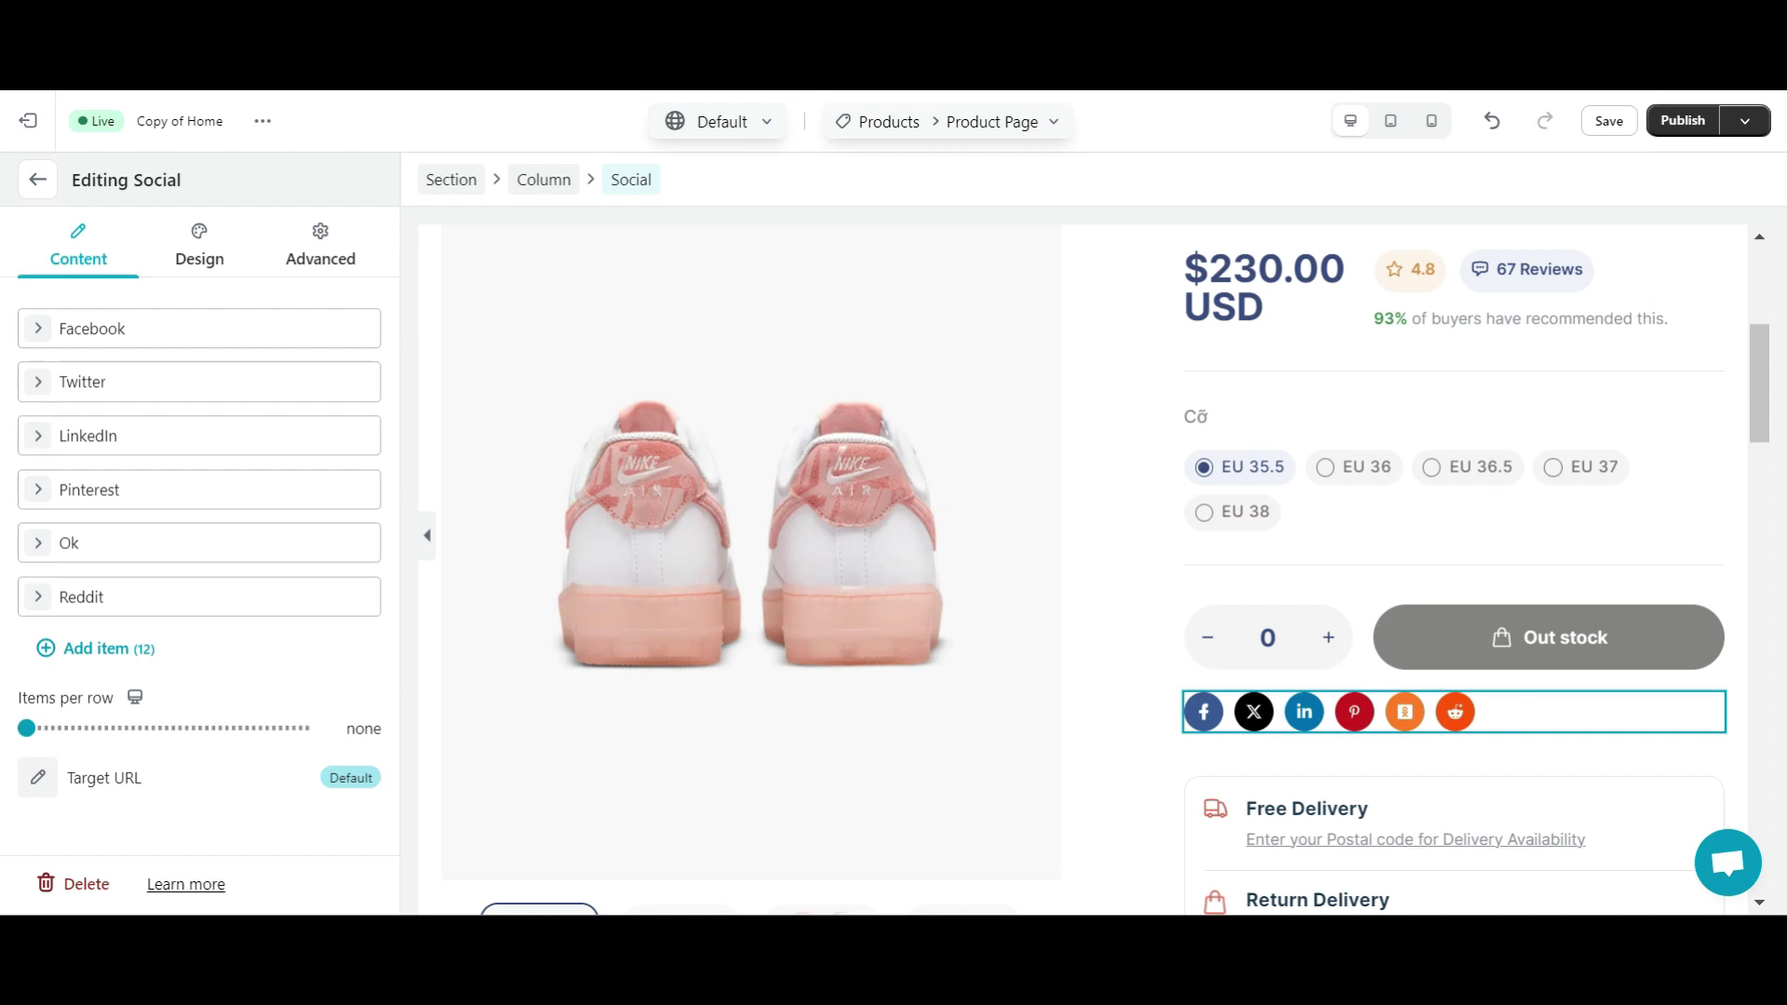
{"action": "left_click", "coordinate": [95, 648]}
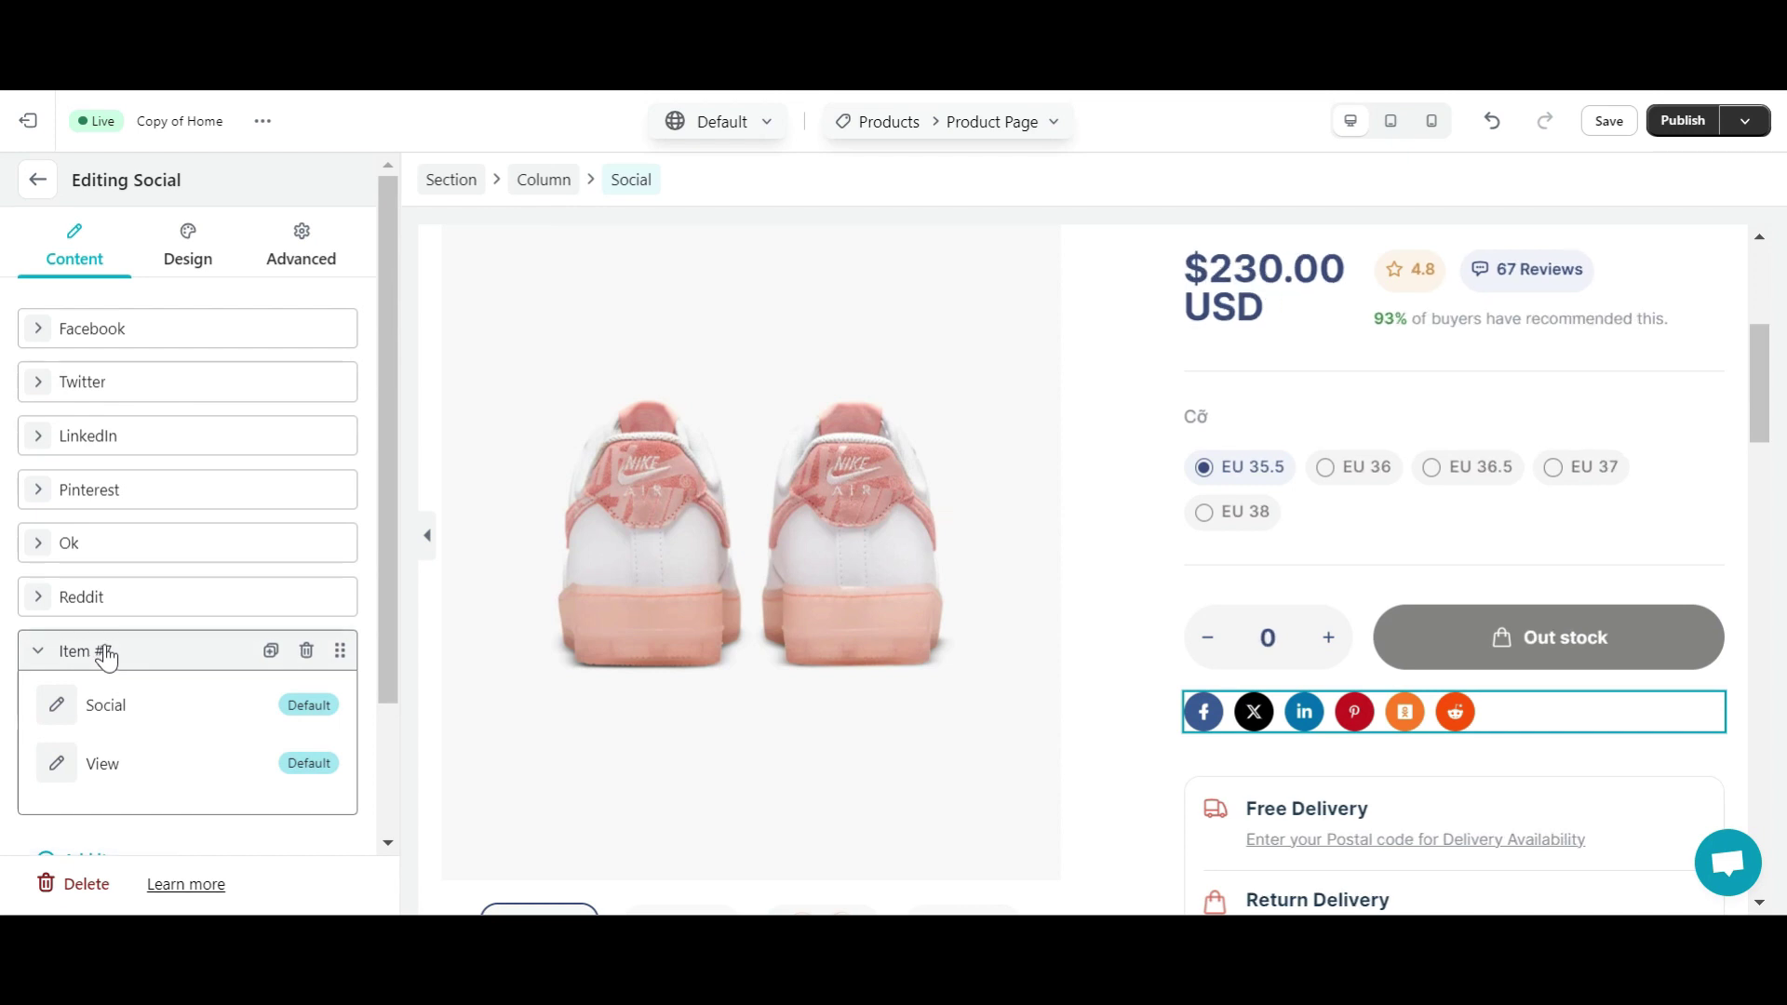
{"action": "scroll", "coordinate": [111, 666], "scroll_direction": "down", "scroll_amount": 1}
{"action": "scroll", "coordinate": [126, 666], "scroll_direction": "down", "scroll_amount": 1}
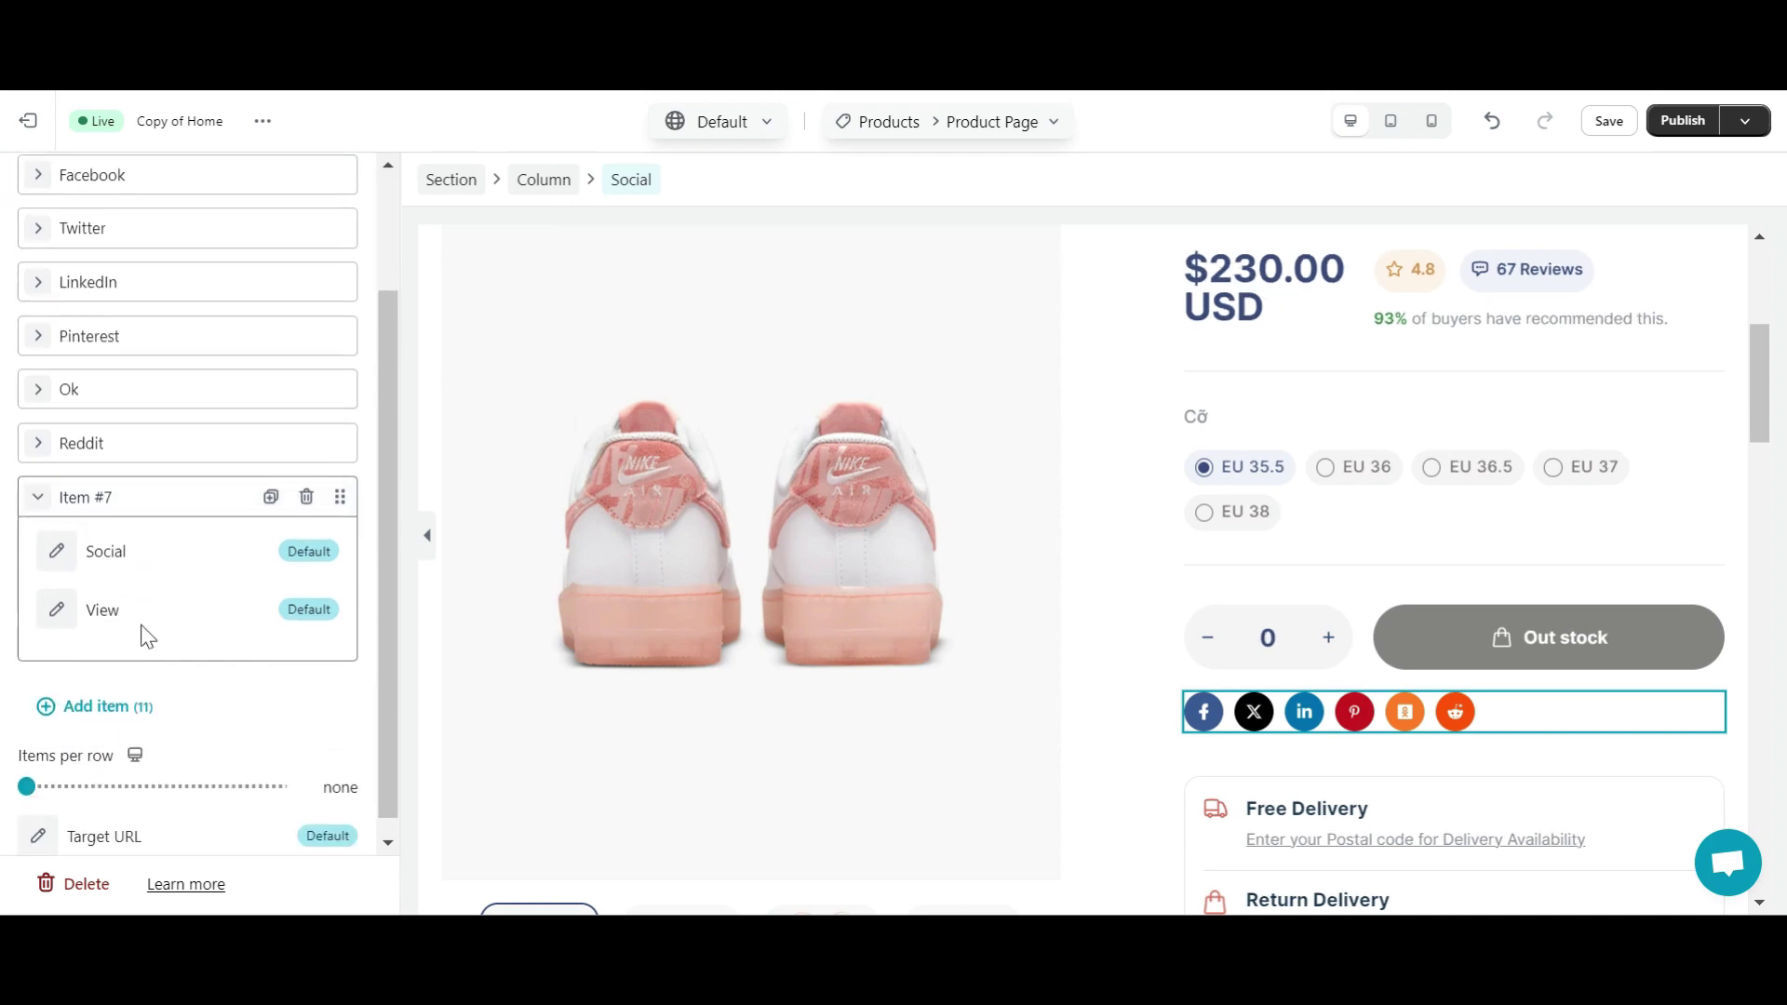
{"action": "left_click", "coordinate": [328, 554]}
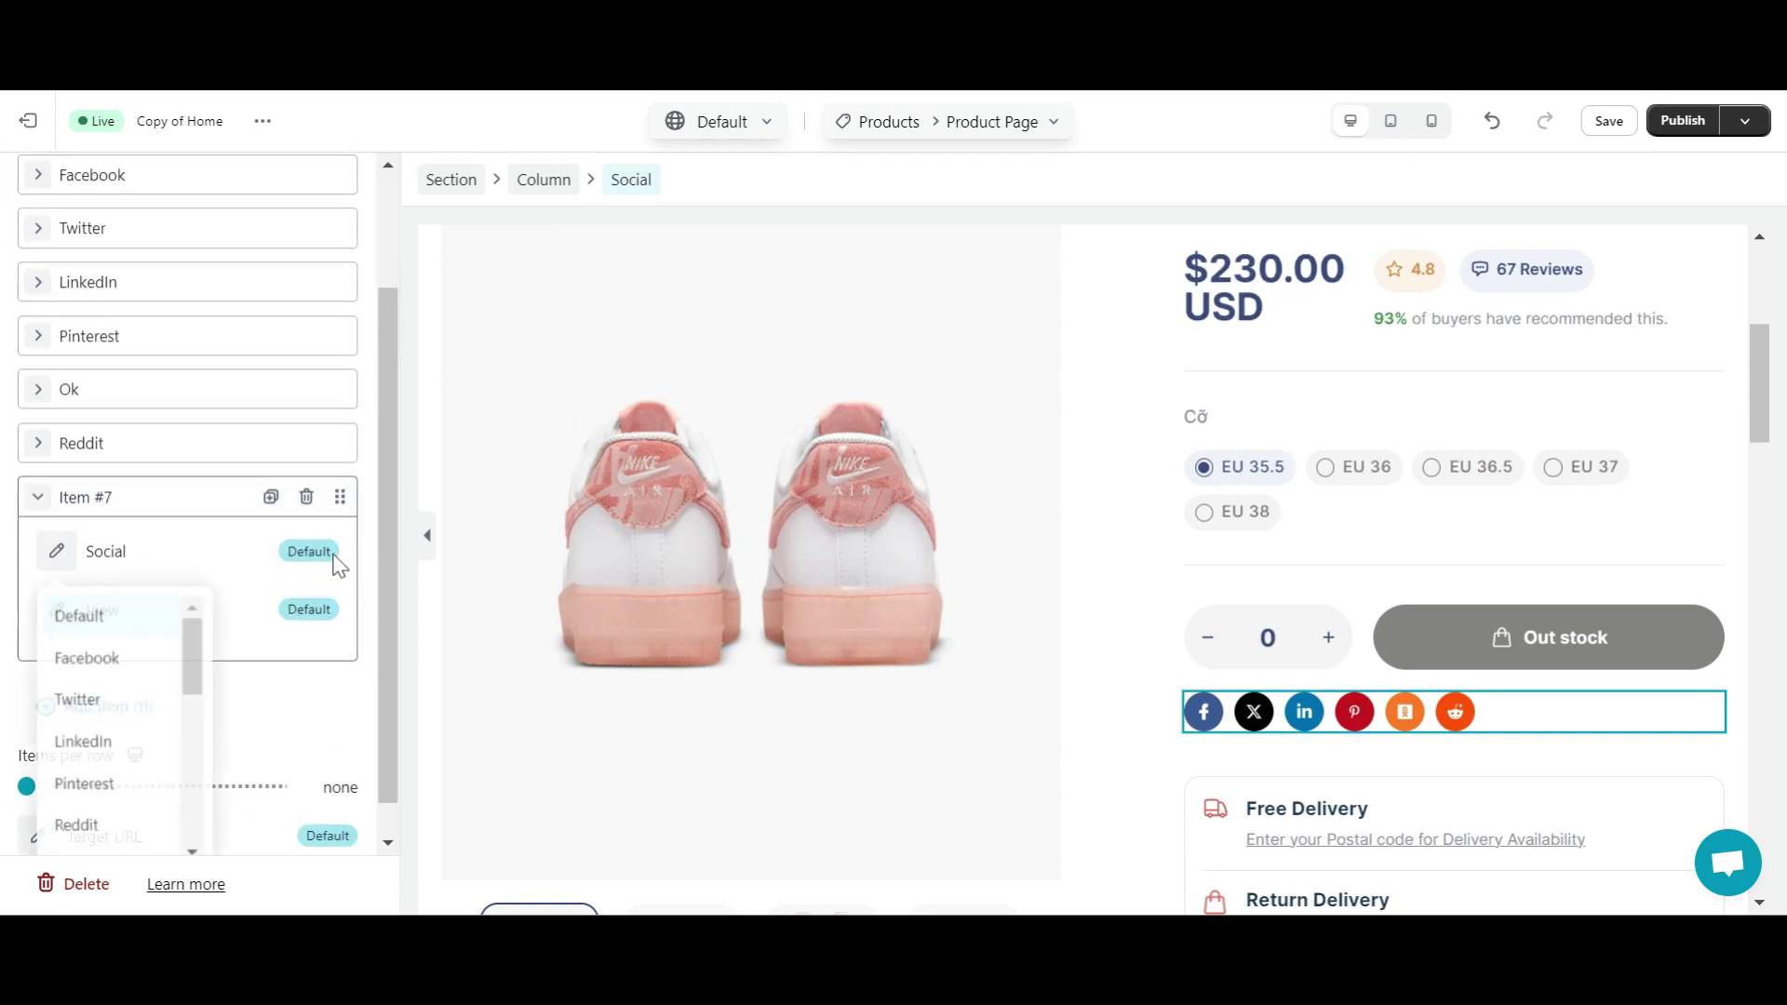
{"action": "scroll", "coordinate": [120, 711], "scroll_direction": "down", "scroll_amount": 1}
{"action": "scroll", "coordinate": [117, 711], "scroll_direction": "down", "scroll_amount": 4}
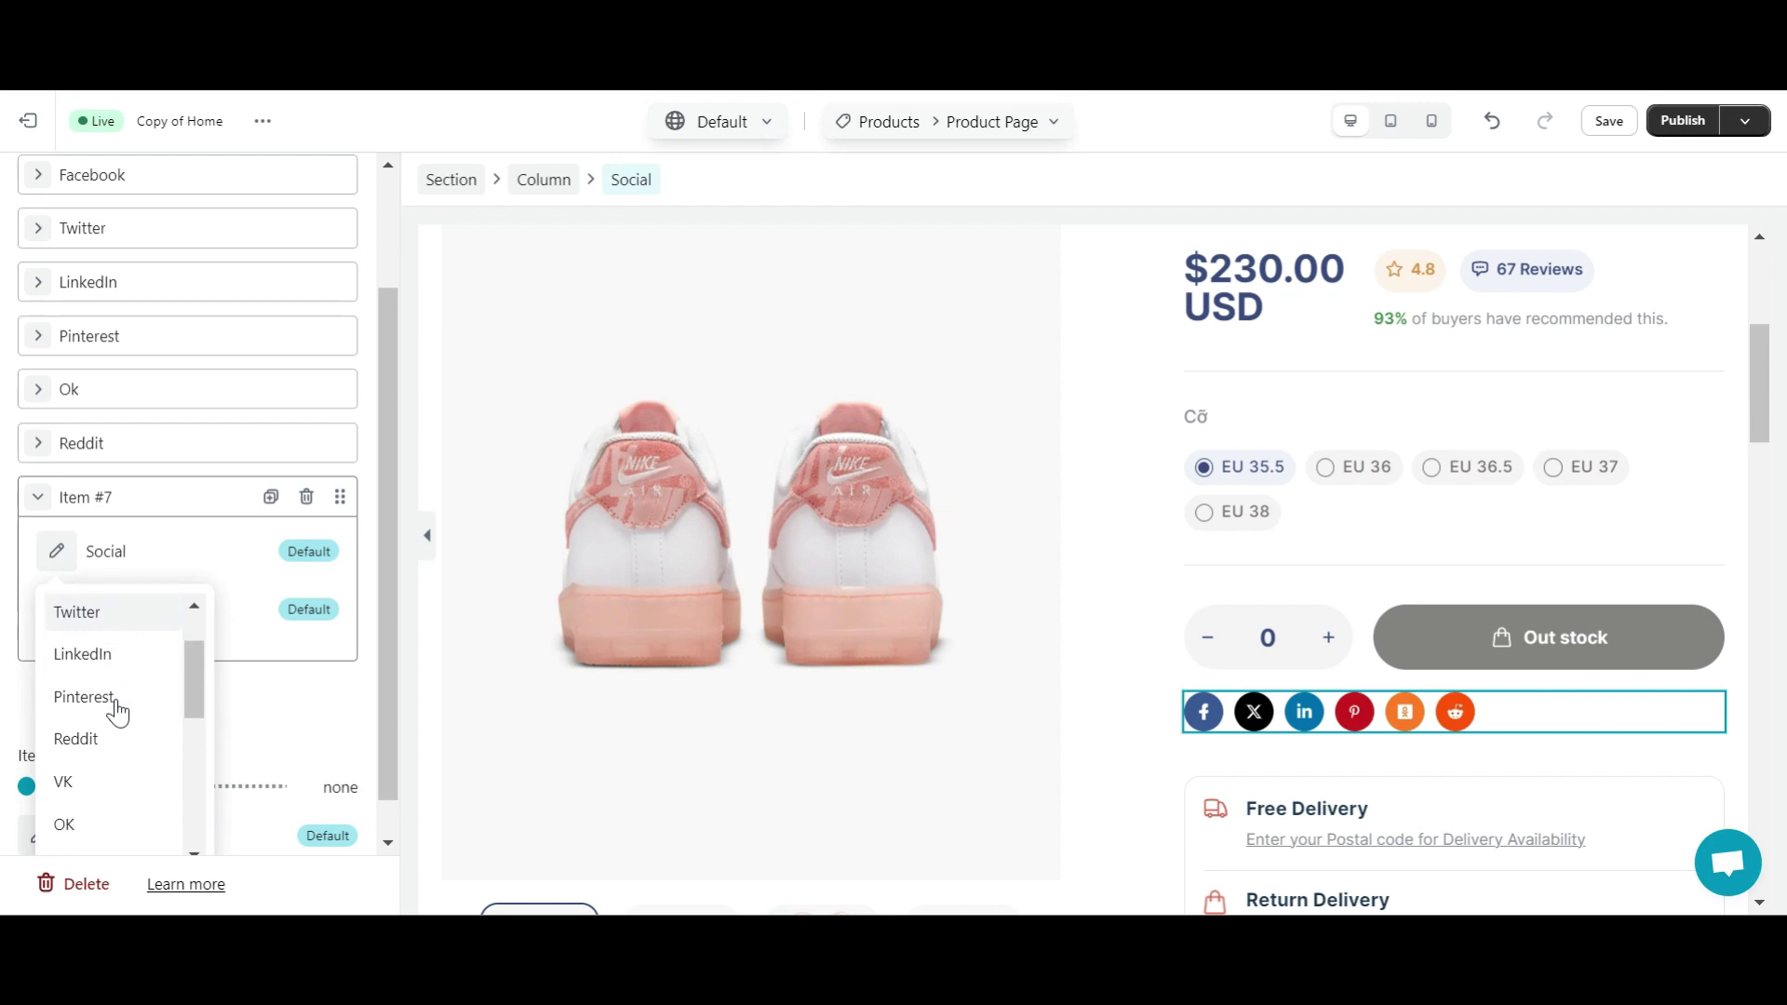
{"action": "scroll", "coordinate": [117, 712], "scroll_direction": "down", "scroll_amount": 3}
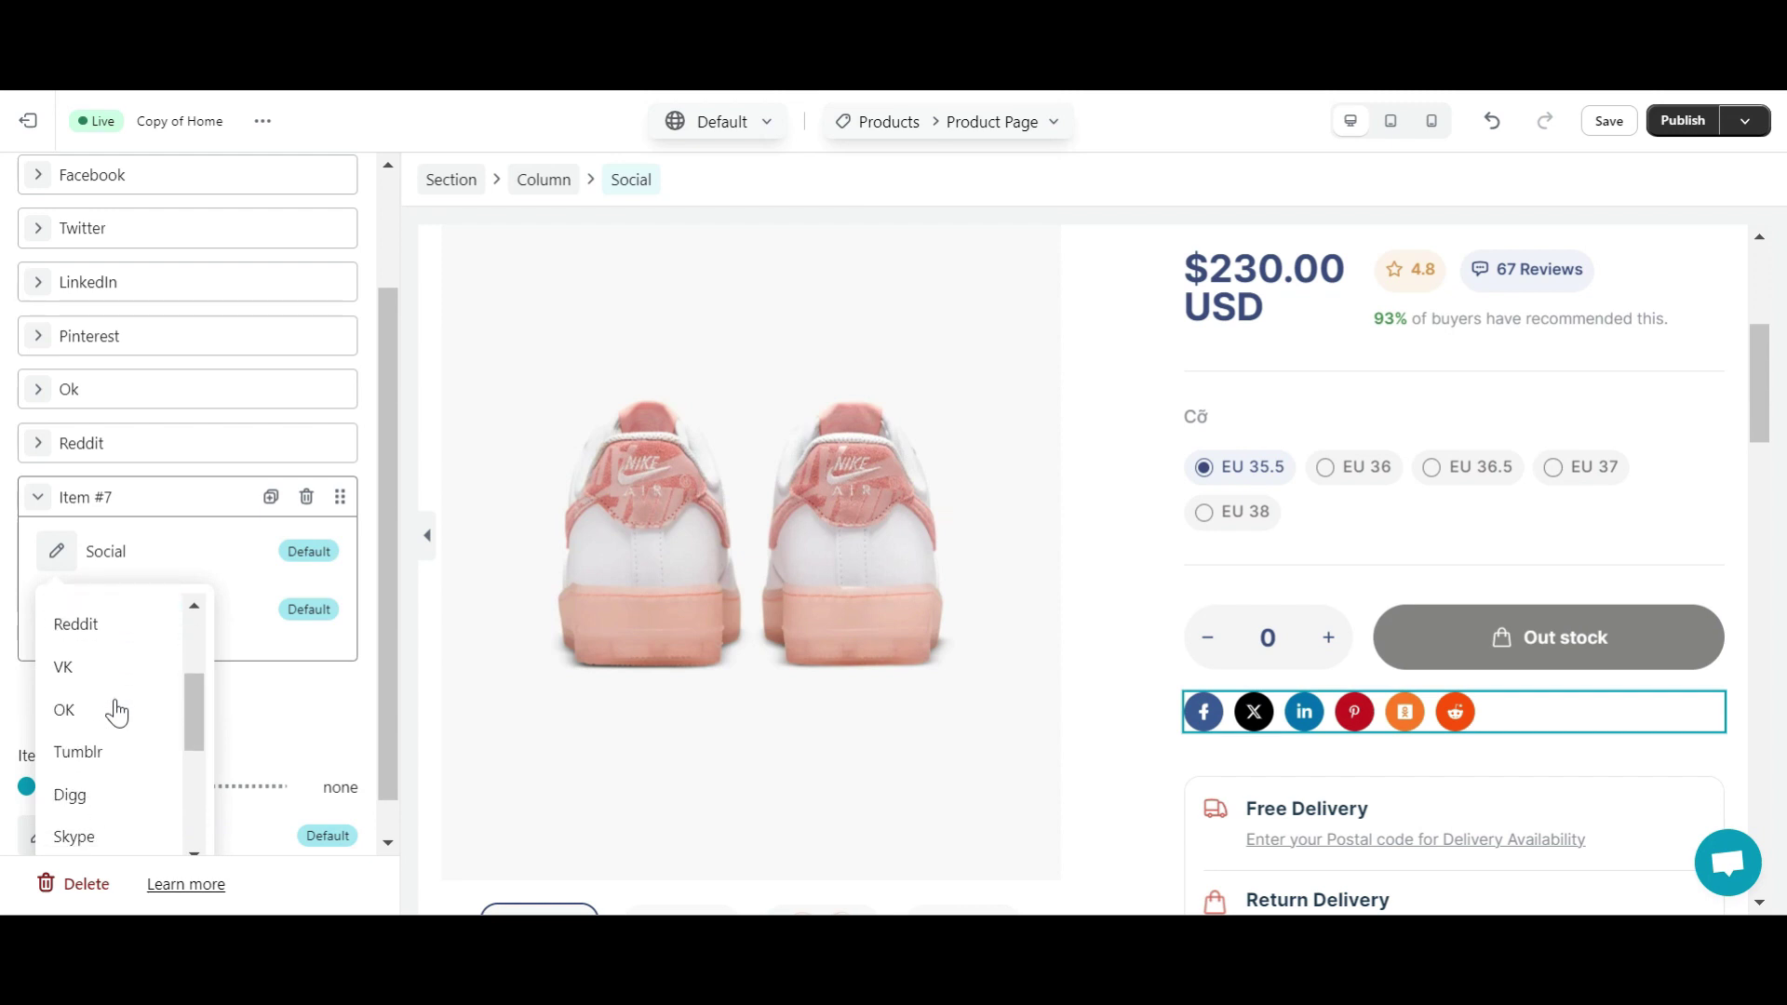
{"action": "scroll", "coordinate": [117, 712], "scroll_direction": "down", "scroll_amount": 3}
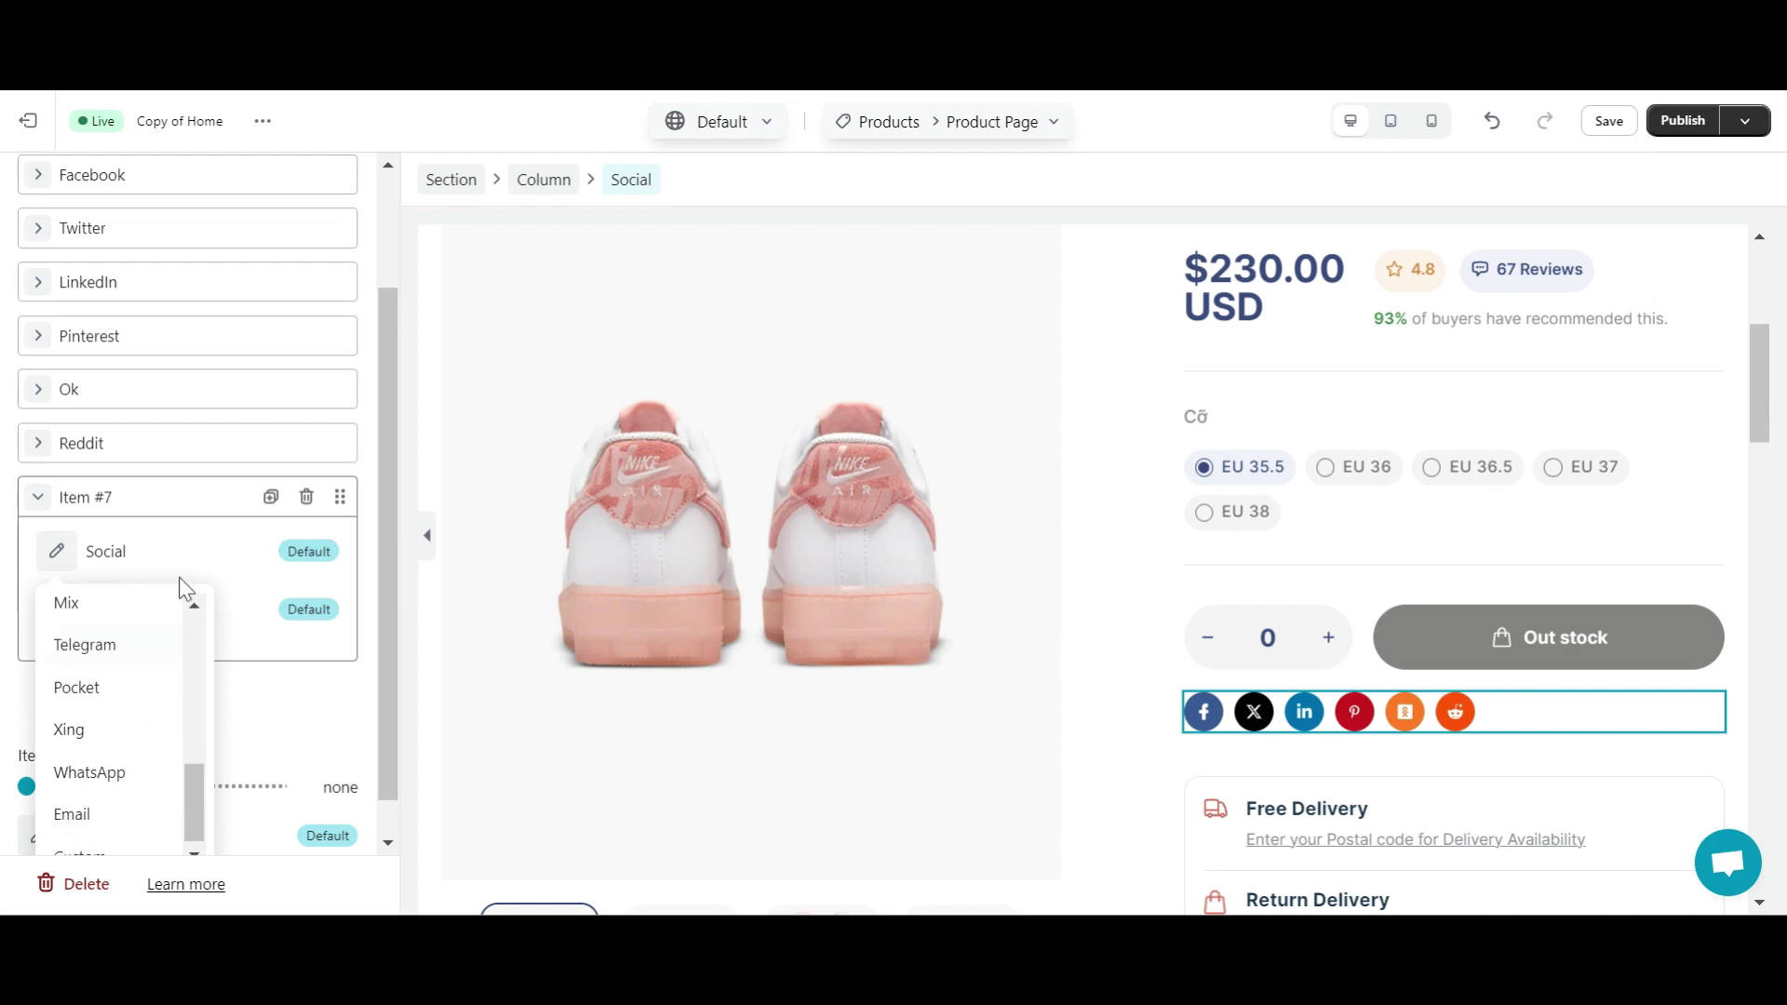
{"action": "left_click", "coordinate": [238, 563]}
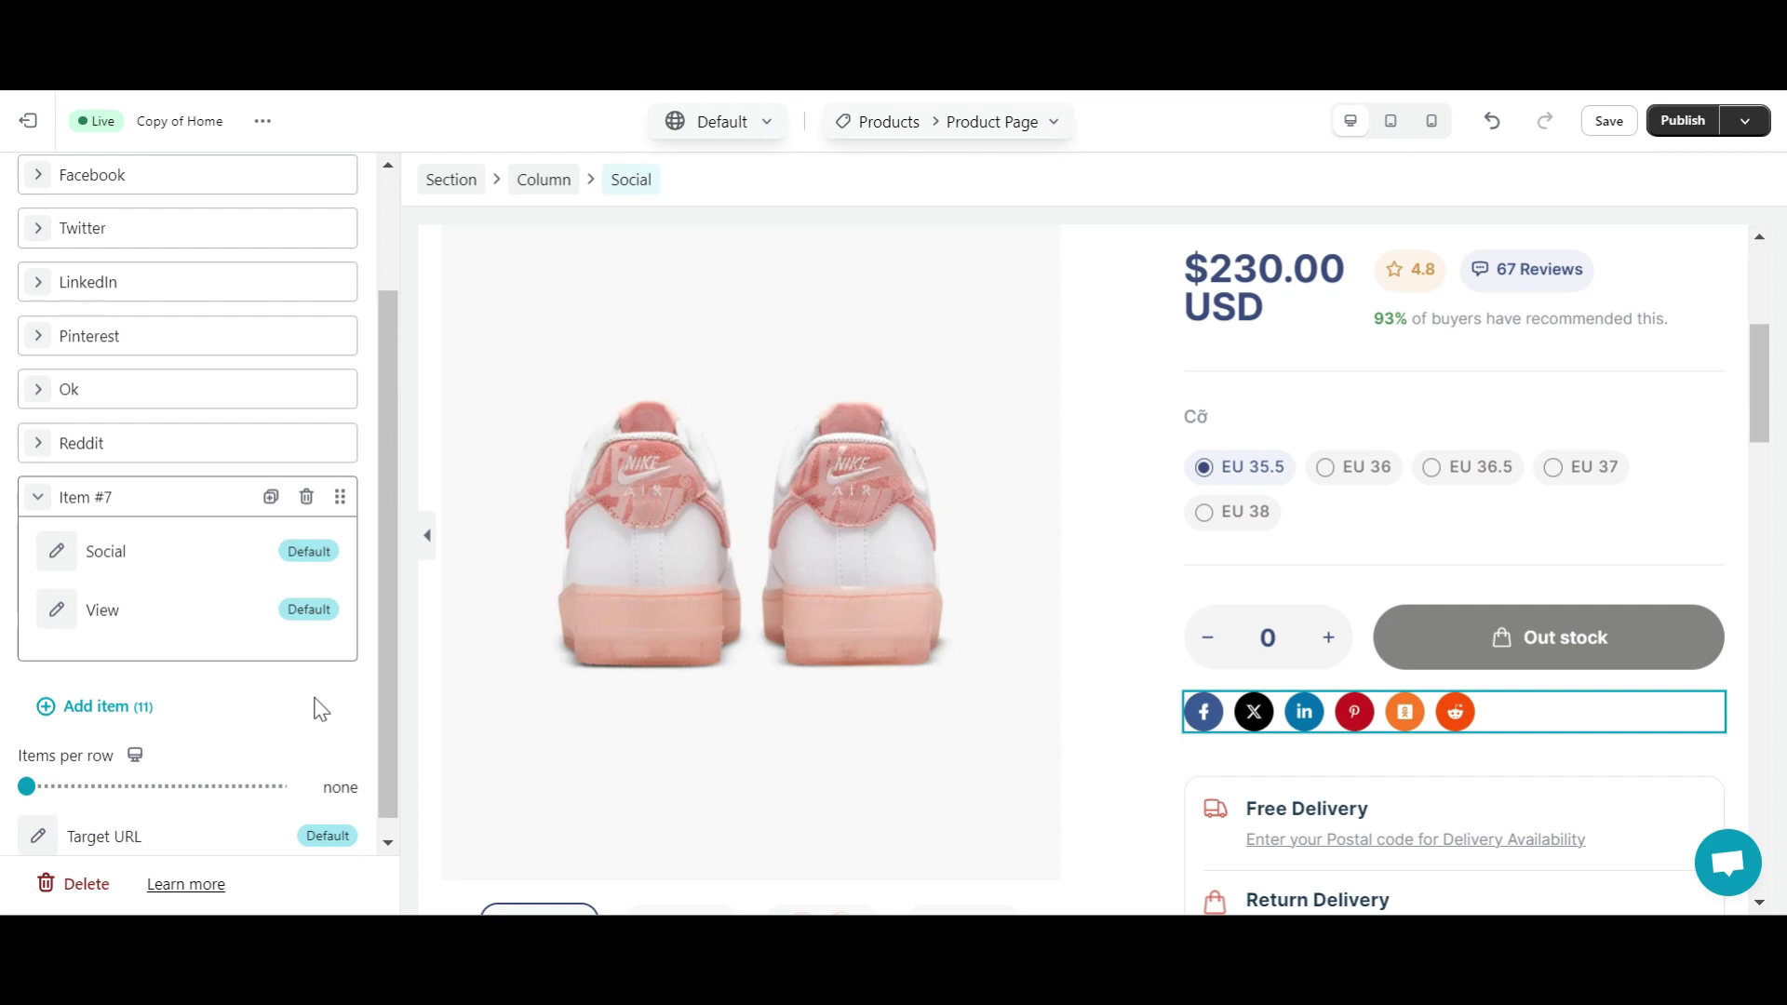
{"action": "left_click", "coordinate": [309, 596]}
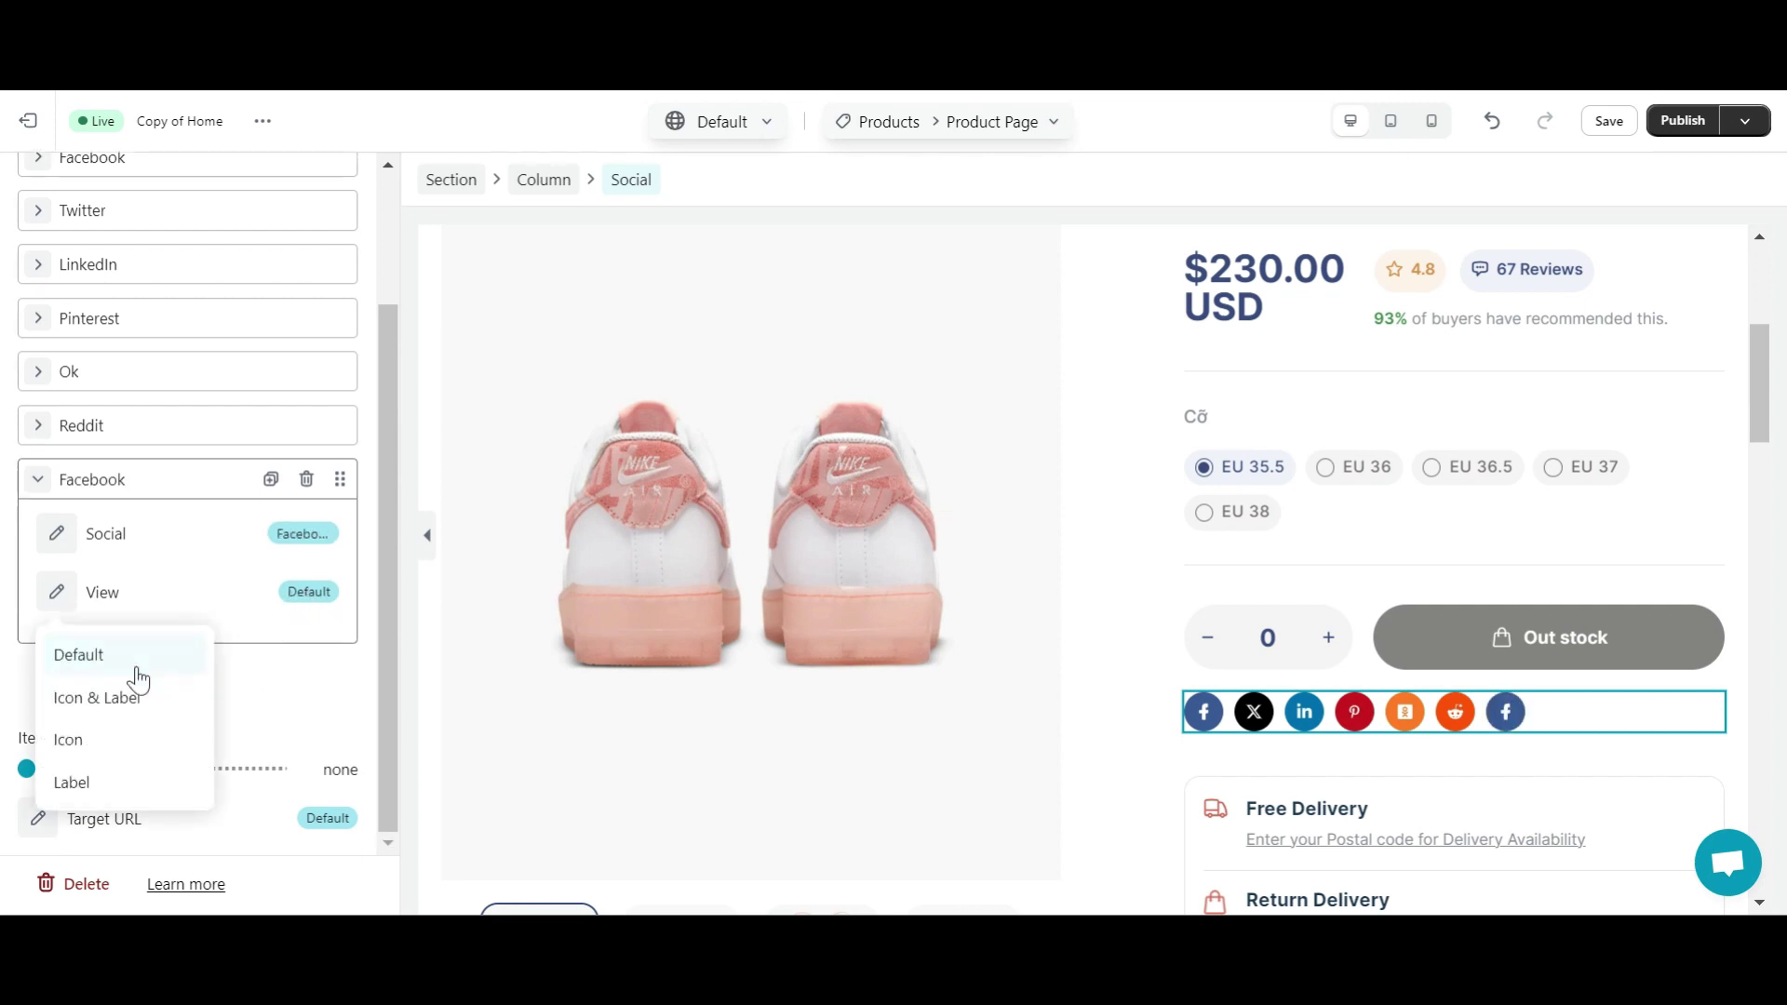
{"action": "left_click", "coordinate": [110, 712]}
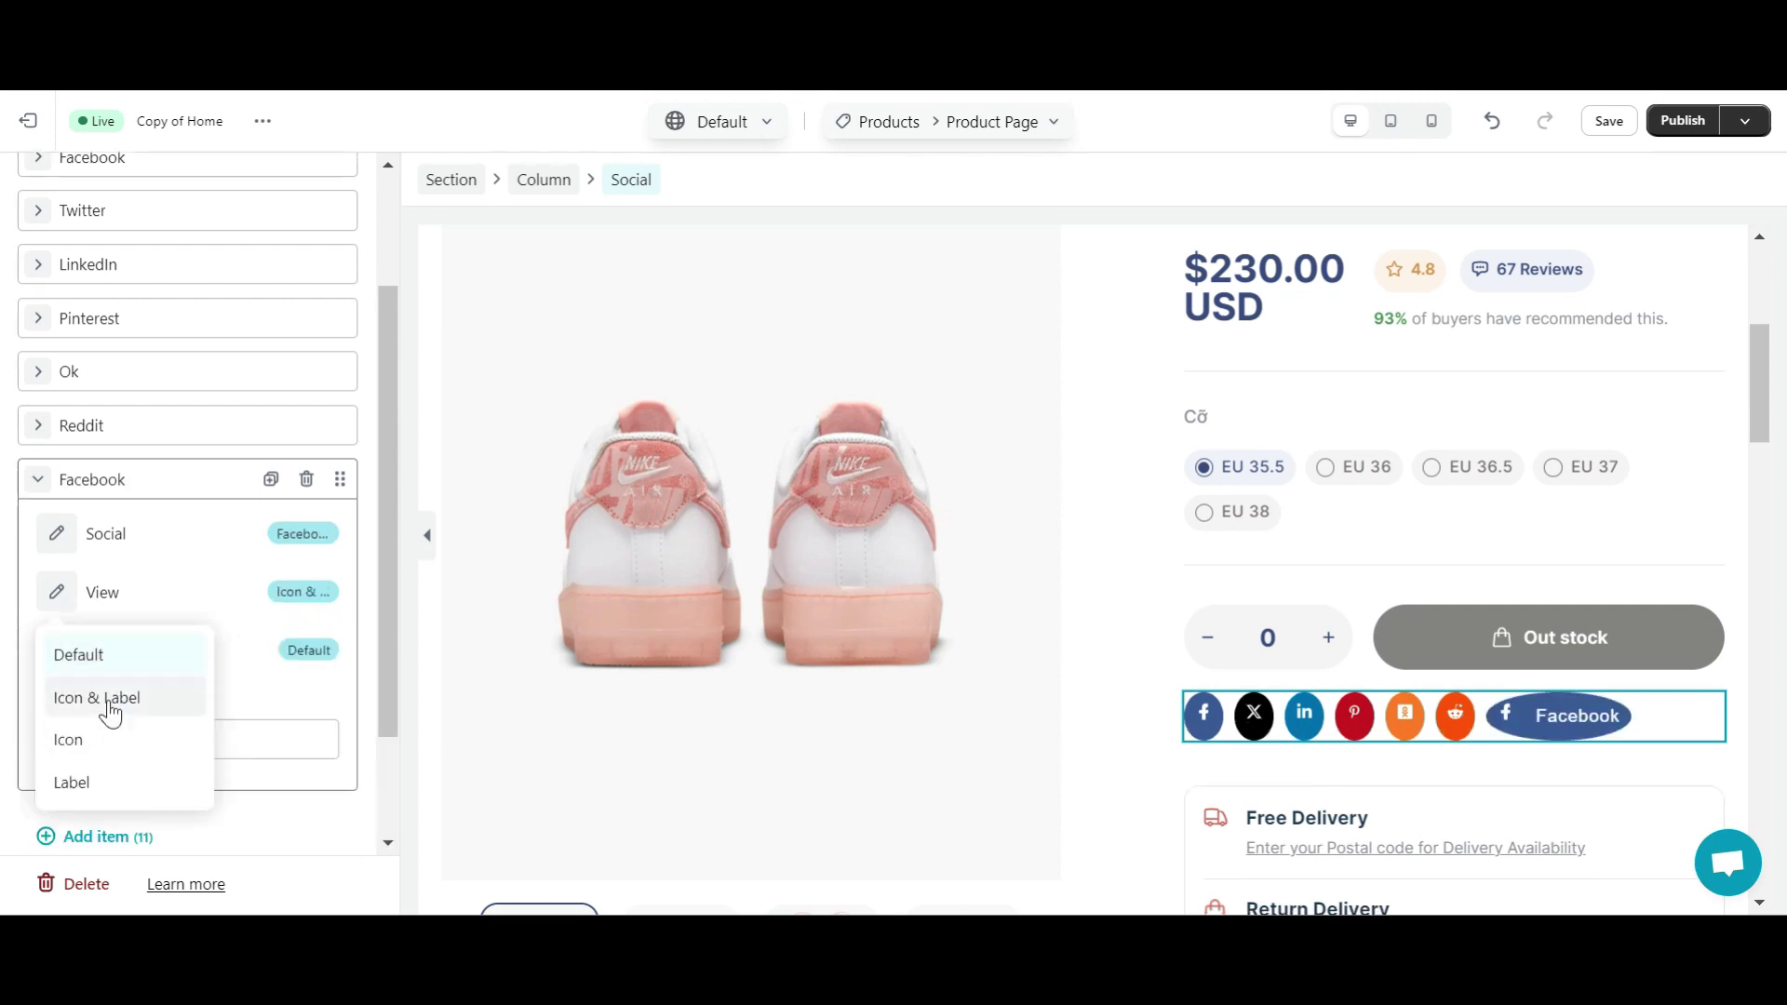
{"action": "left_click", "coordinate": [312, 663]}
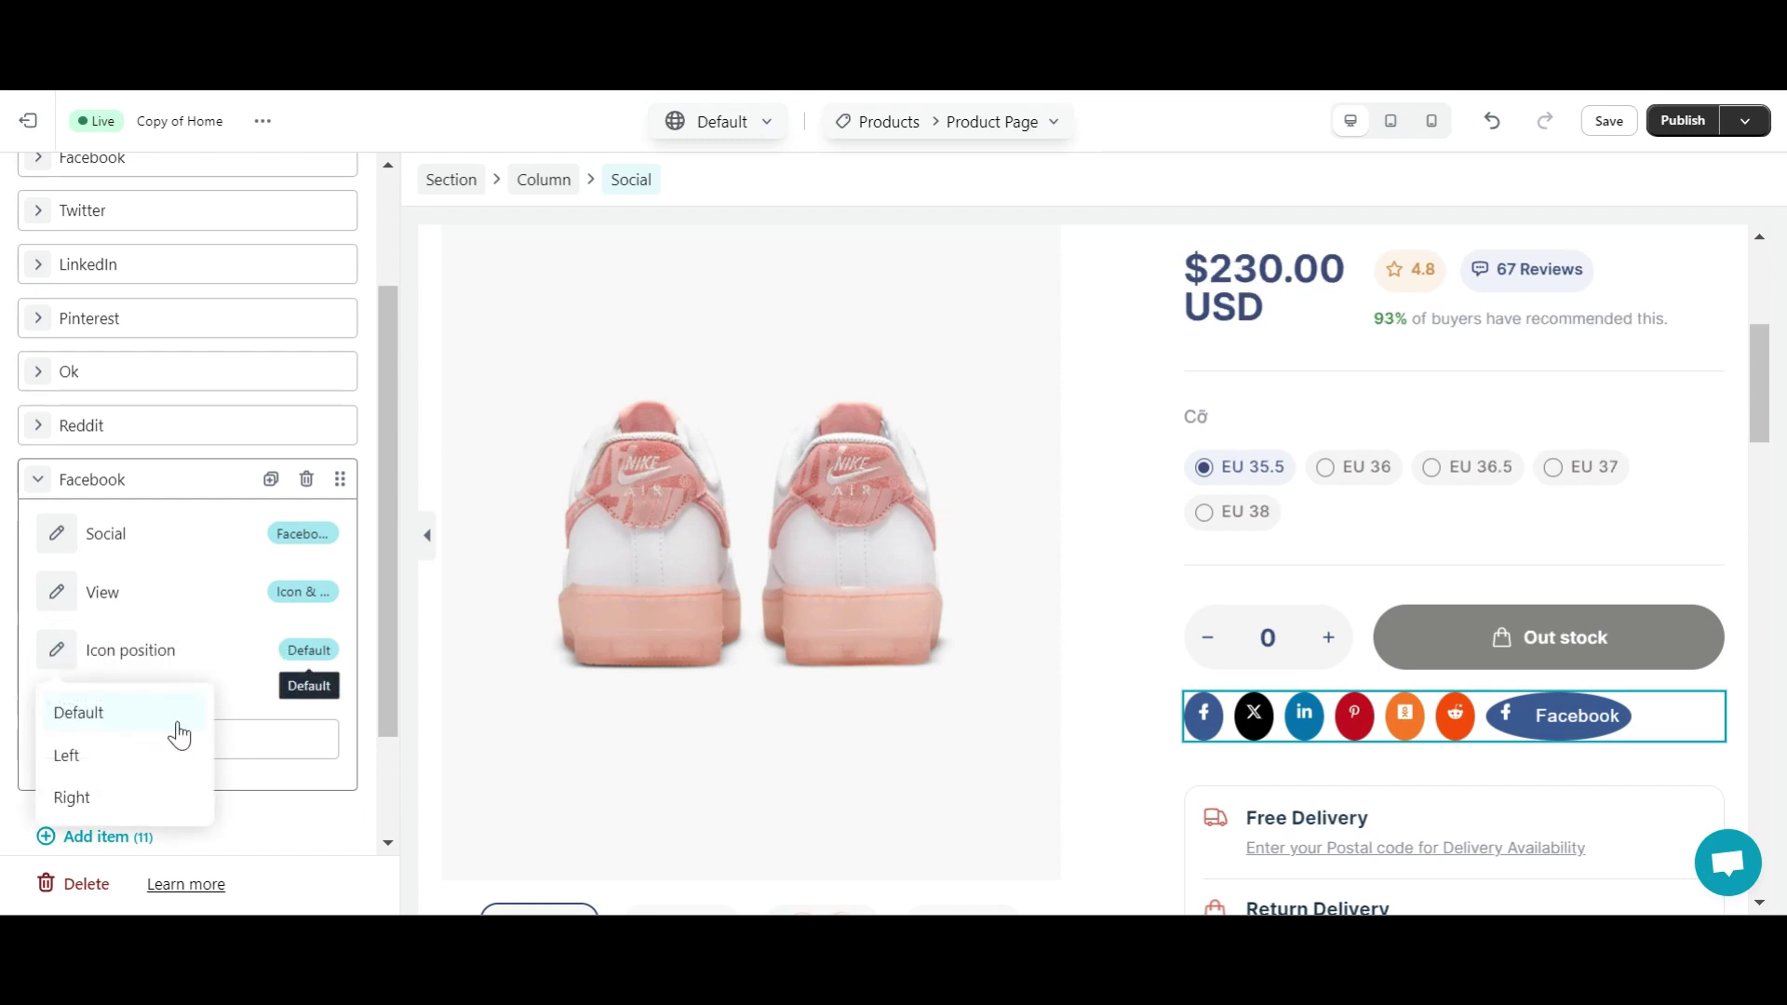
{"action": "left_click", "coordinate": [296, 594]}
{"action": "left_click", "coordinate": [303, 592]}
{"action": "left_click", "coordinate": [91, 740]}
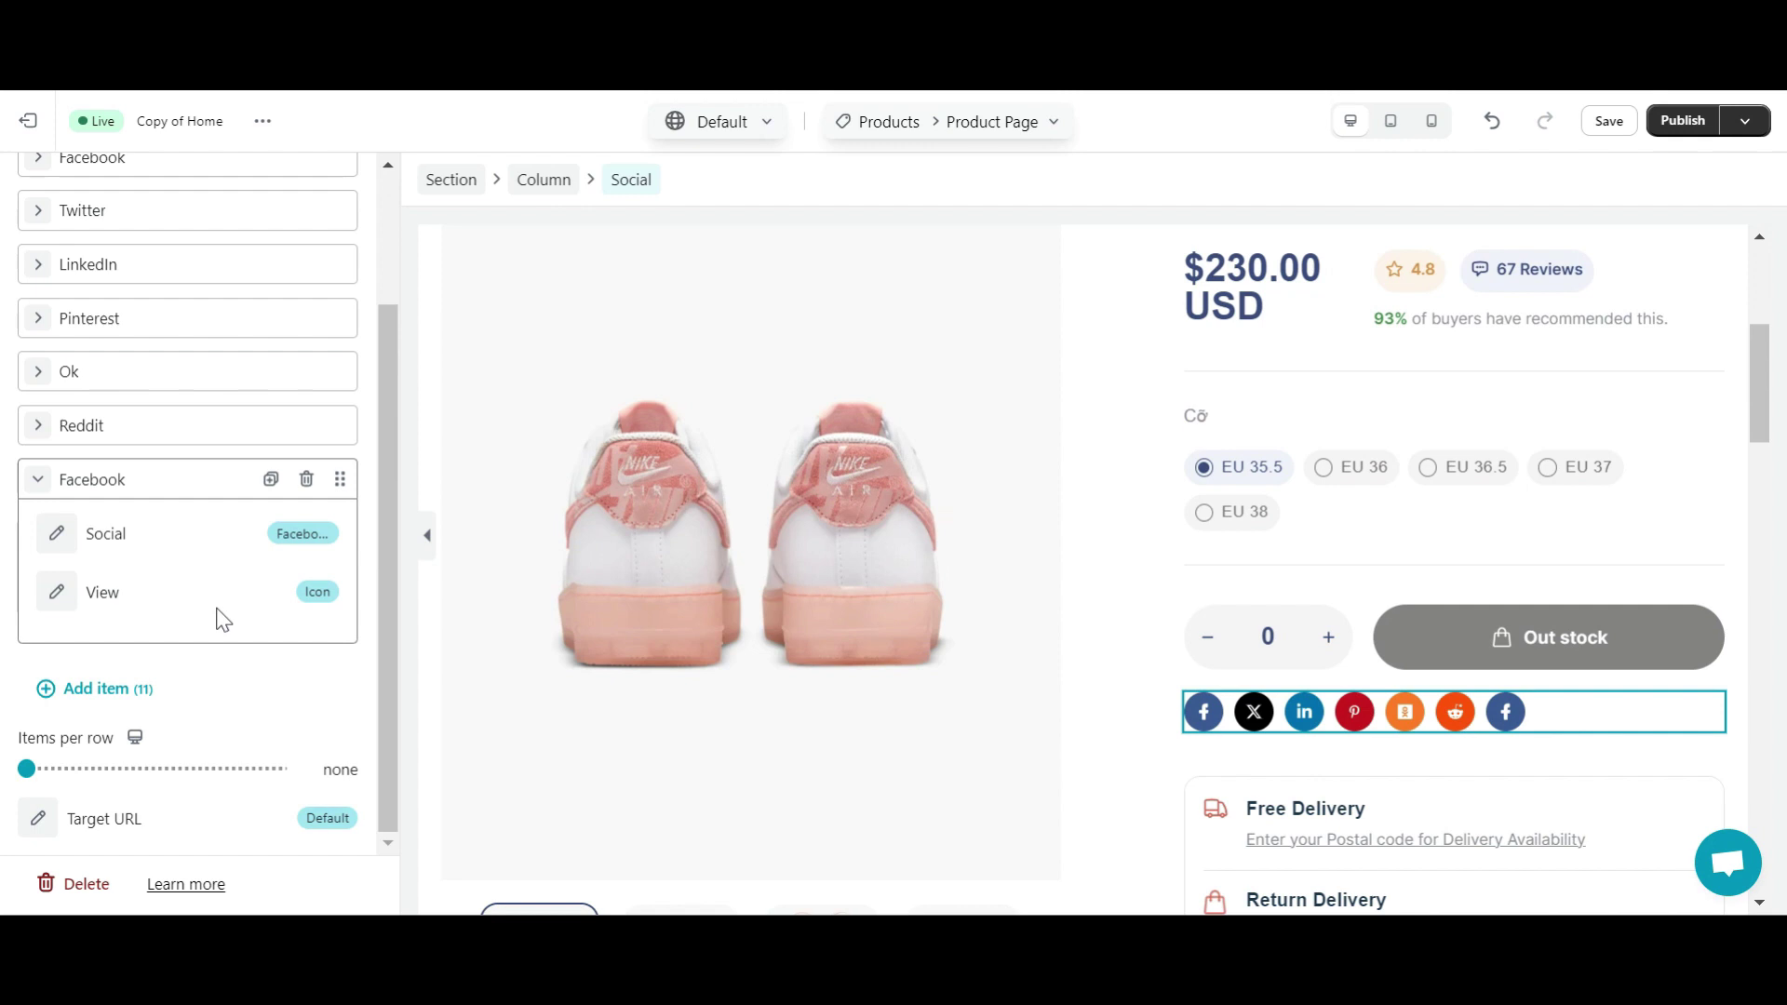
{"action": "scroll", "coordinate": [242, 696], "scroll_direction": "up", "scroll_amount": 1}
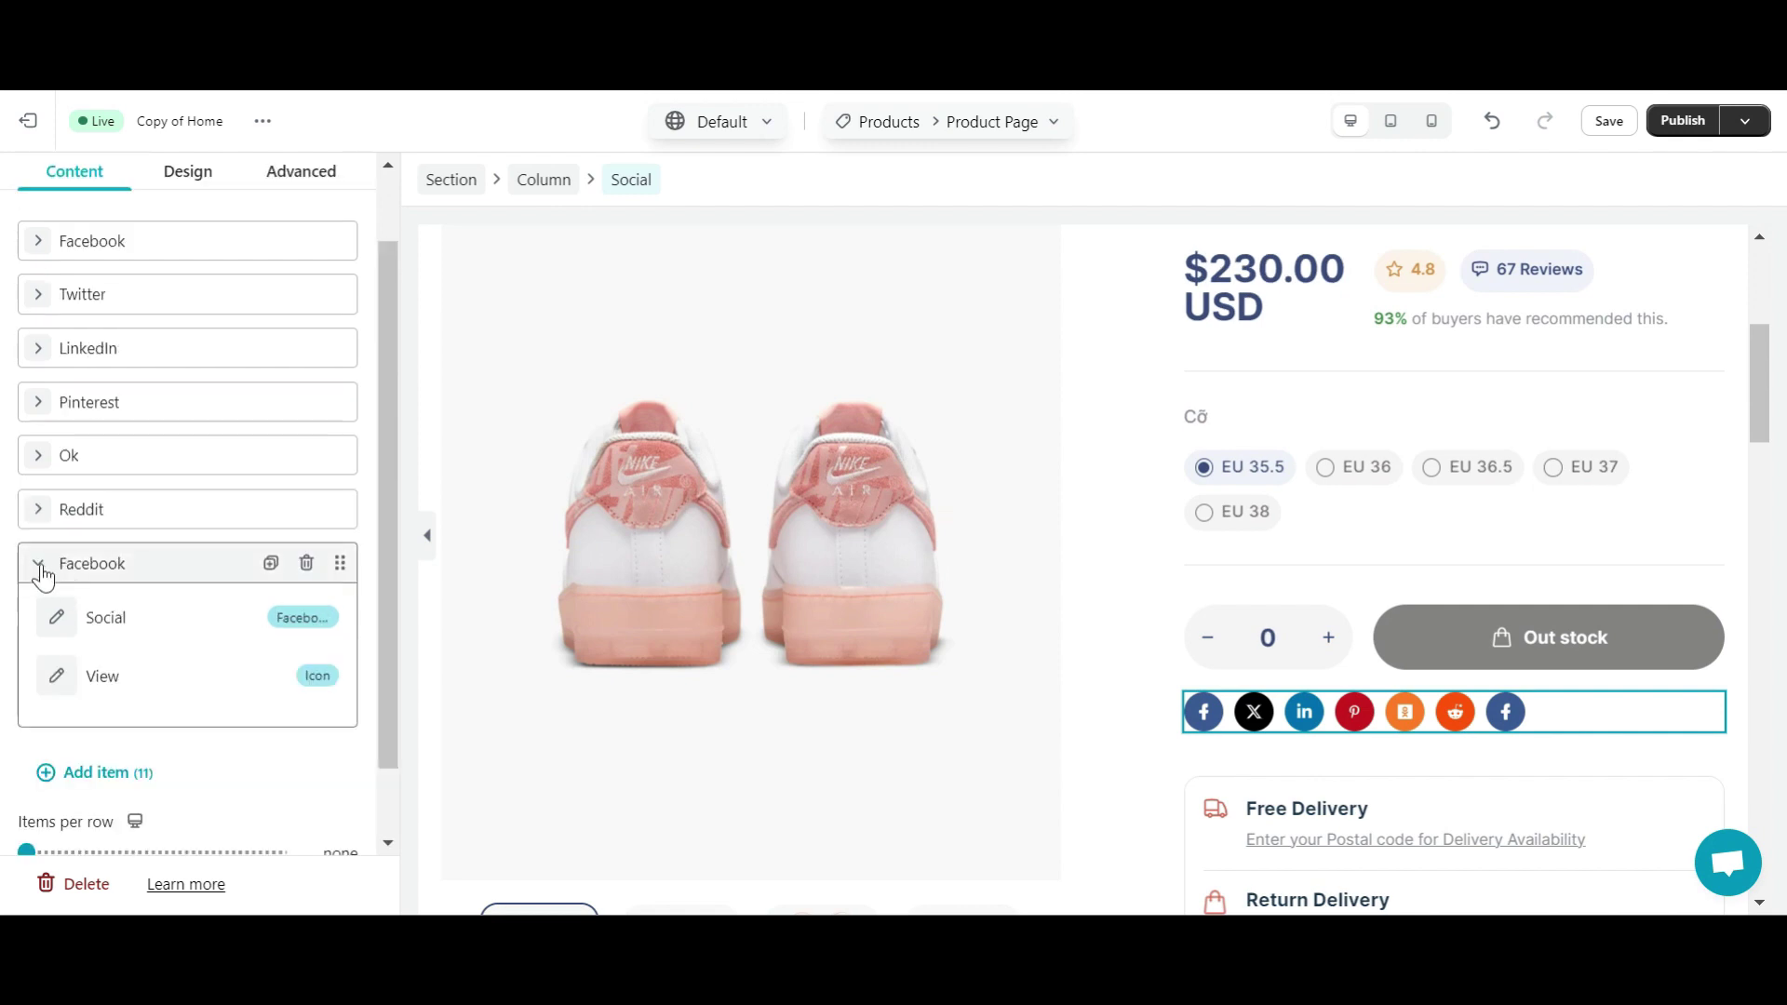
{"action": "left_click", "coordinate": [307, 565]}
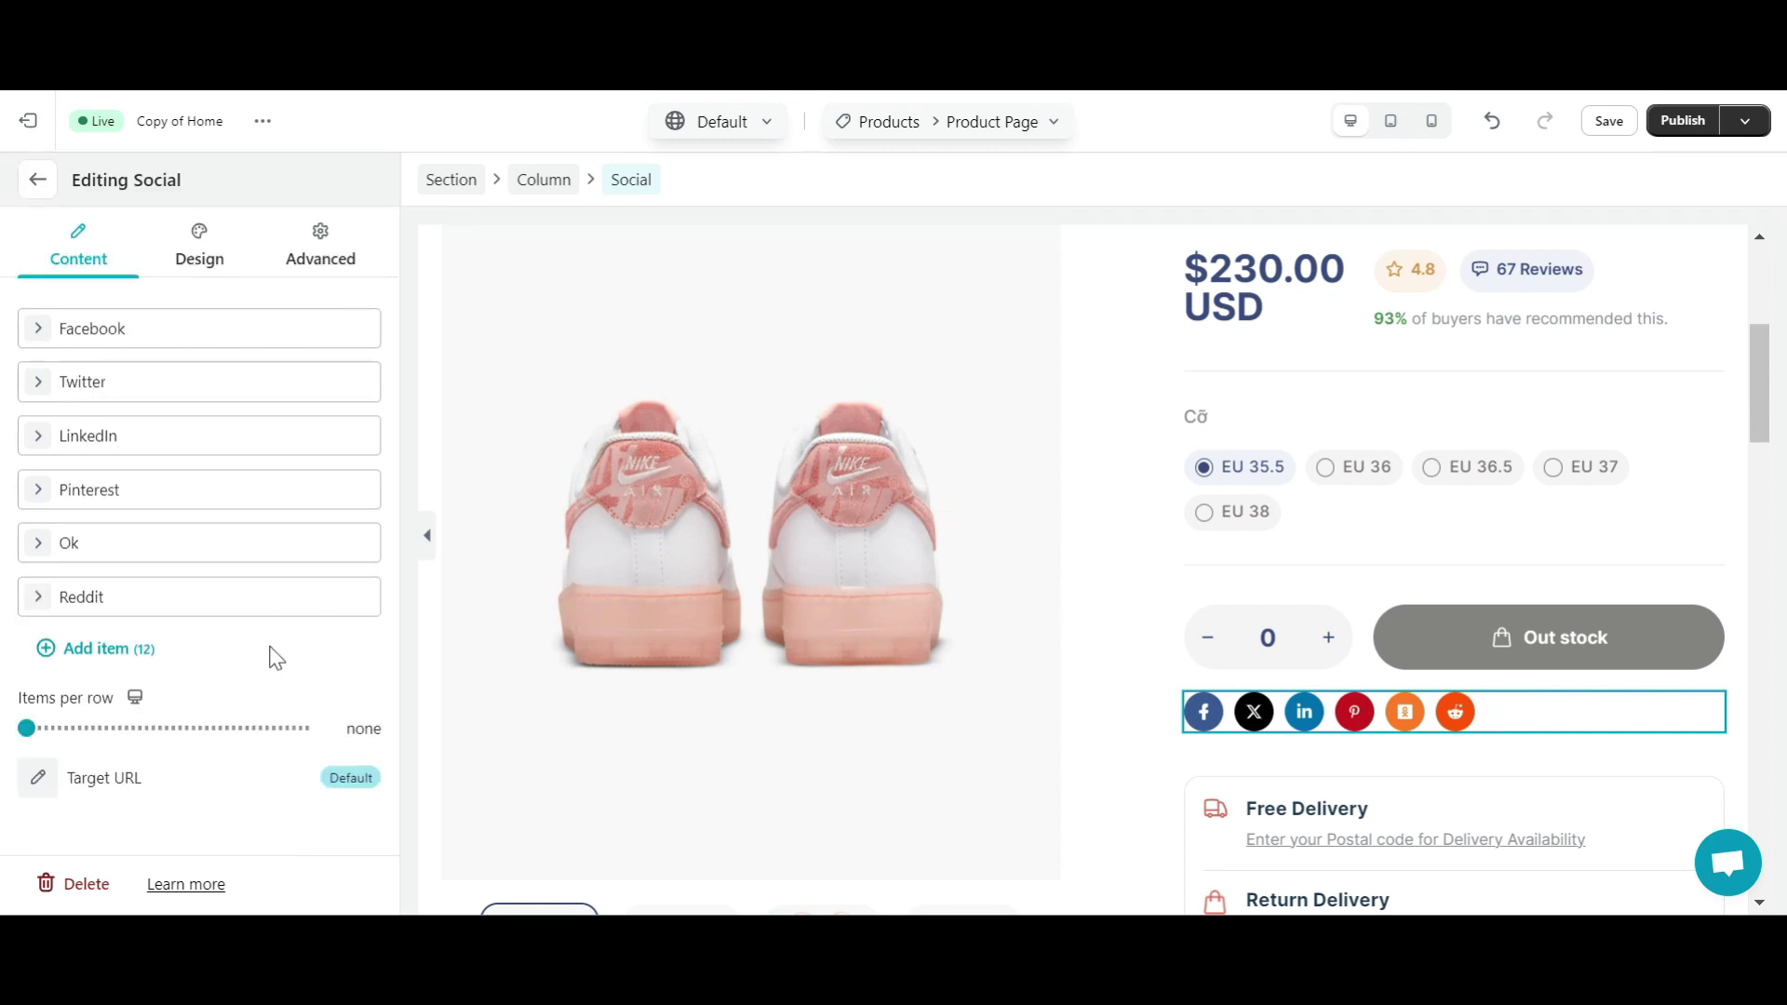
Review the Social element's general style settings on the Design tab, then collapse them
{"action": "left_click", "coordinate": [199, 248]}
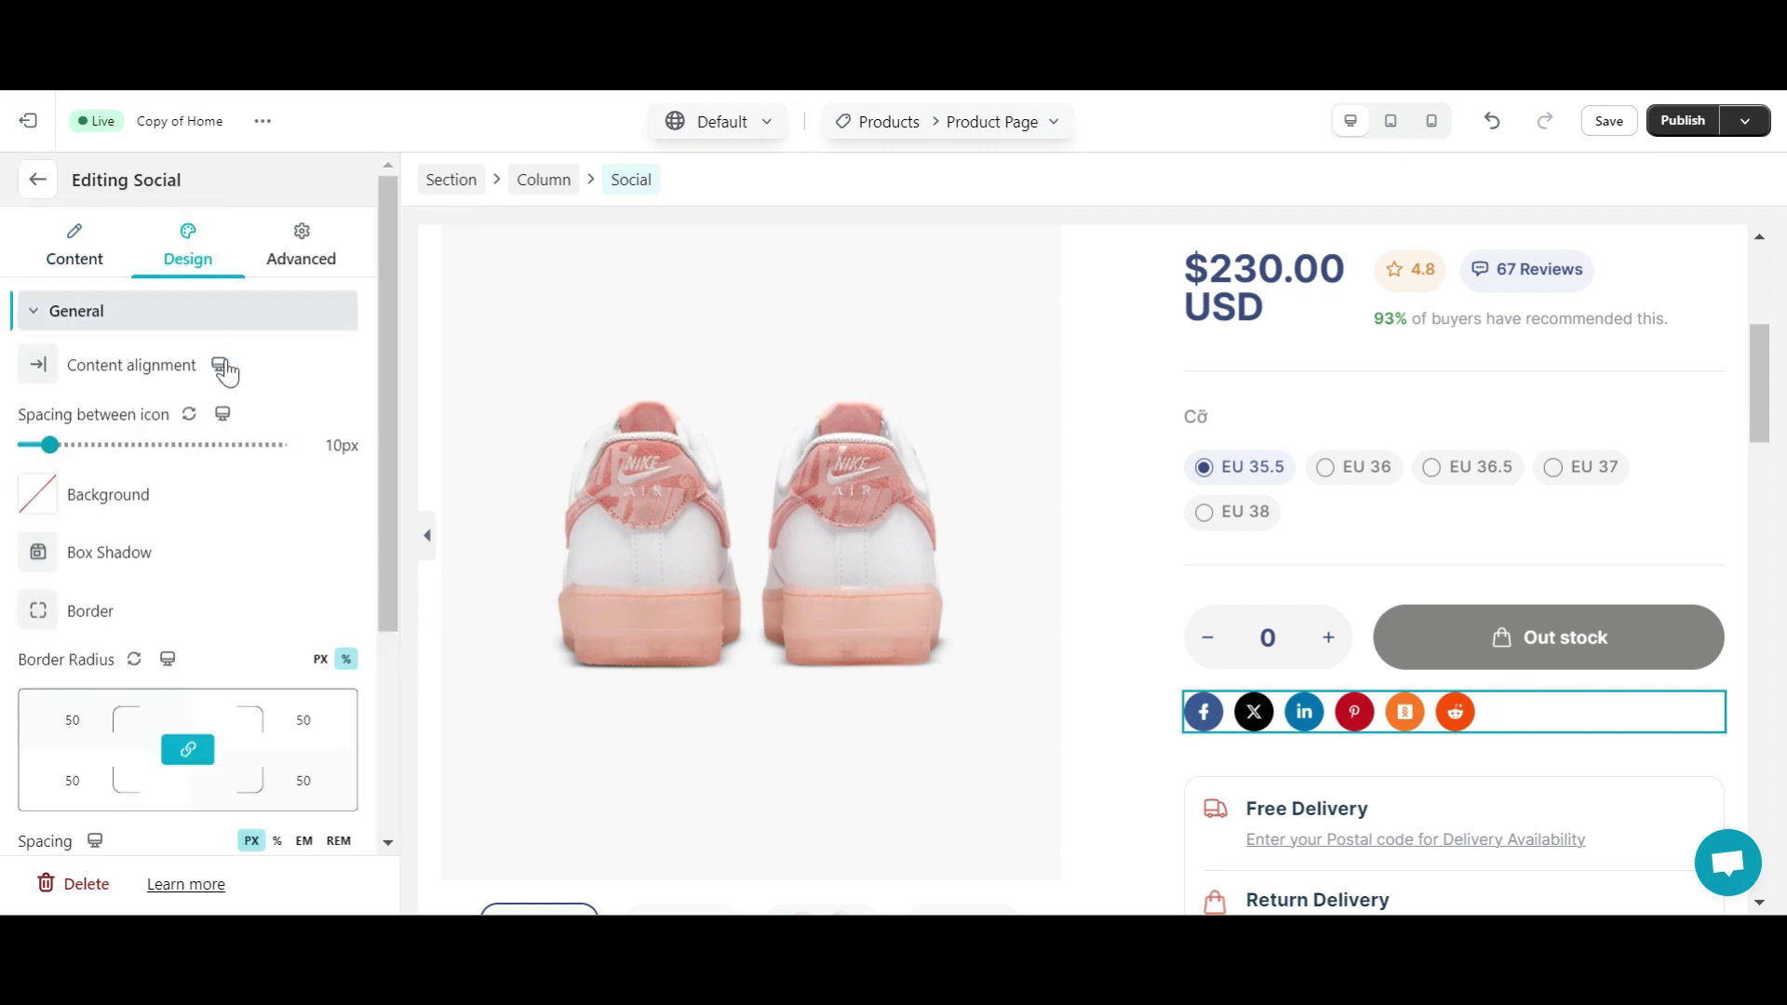
{"action": "left_click", "coordinate": [87, 309]}
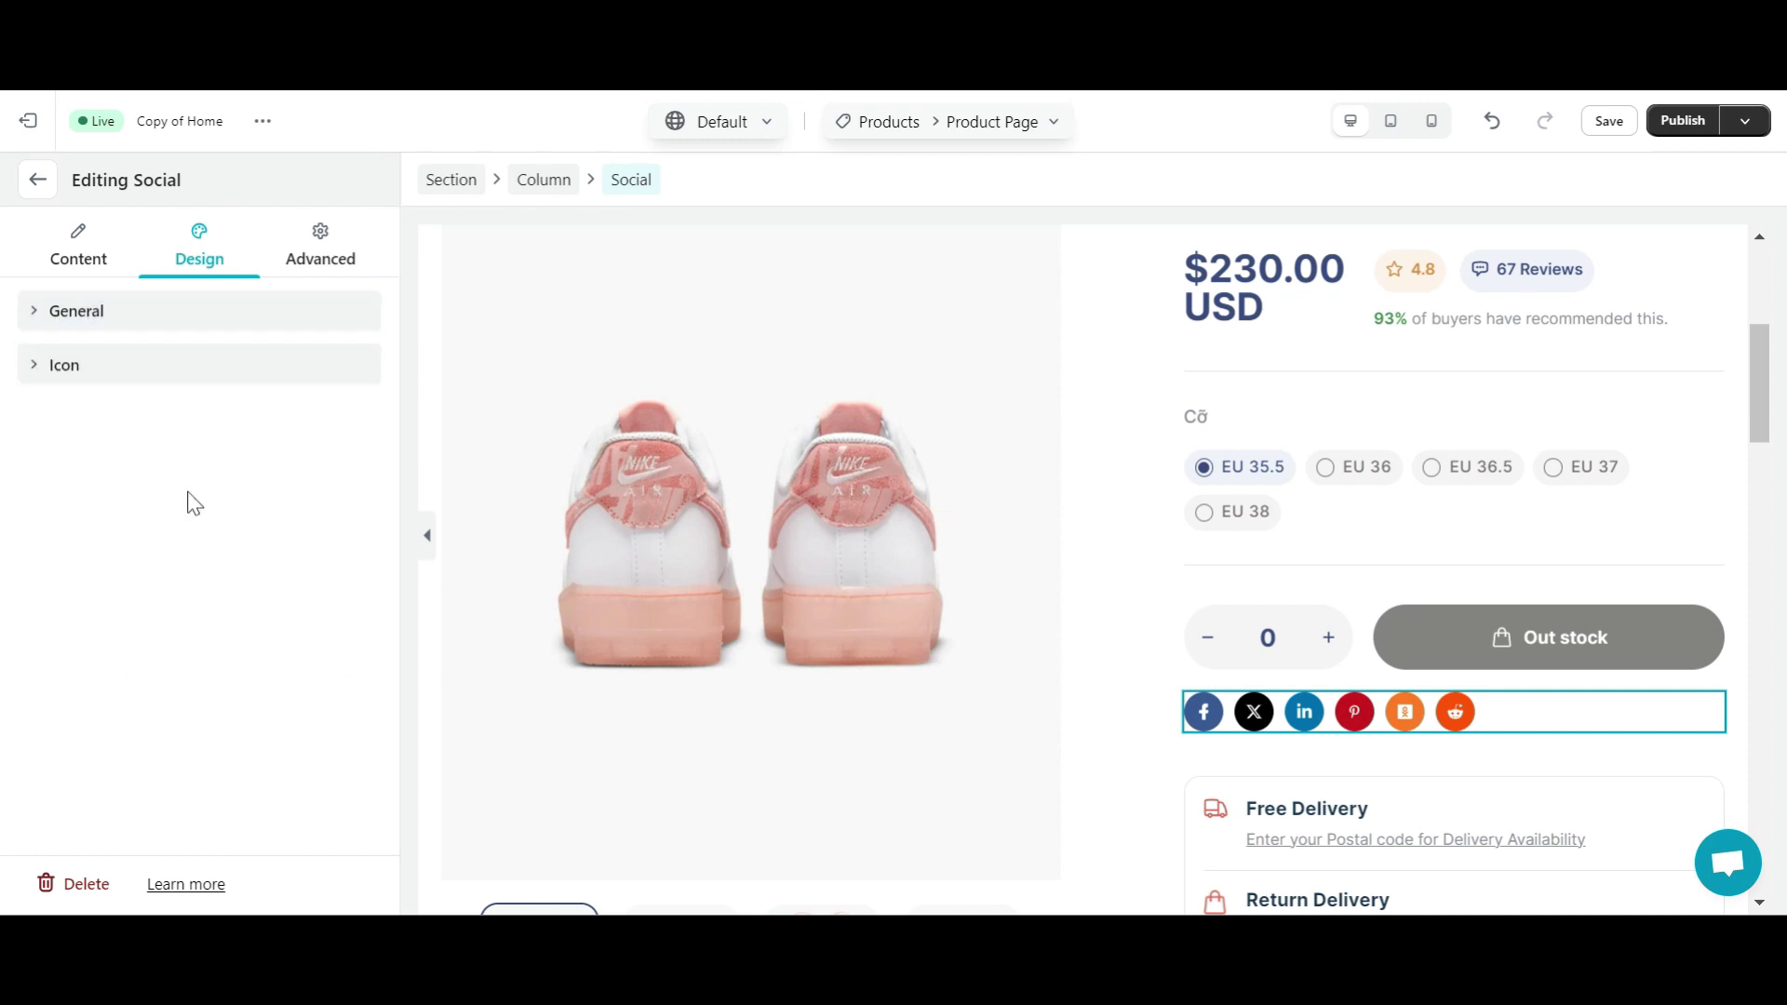
{"action": "left_click", "coordinate": [136, 316]}
{"action": "scroll", "coordinate": [225, 535], "scroll_direction": "down", "scroll_amount": 2}
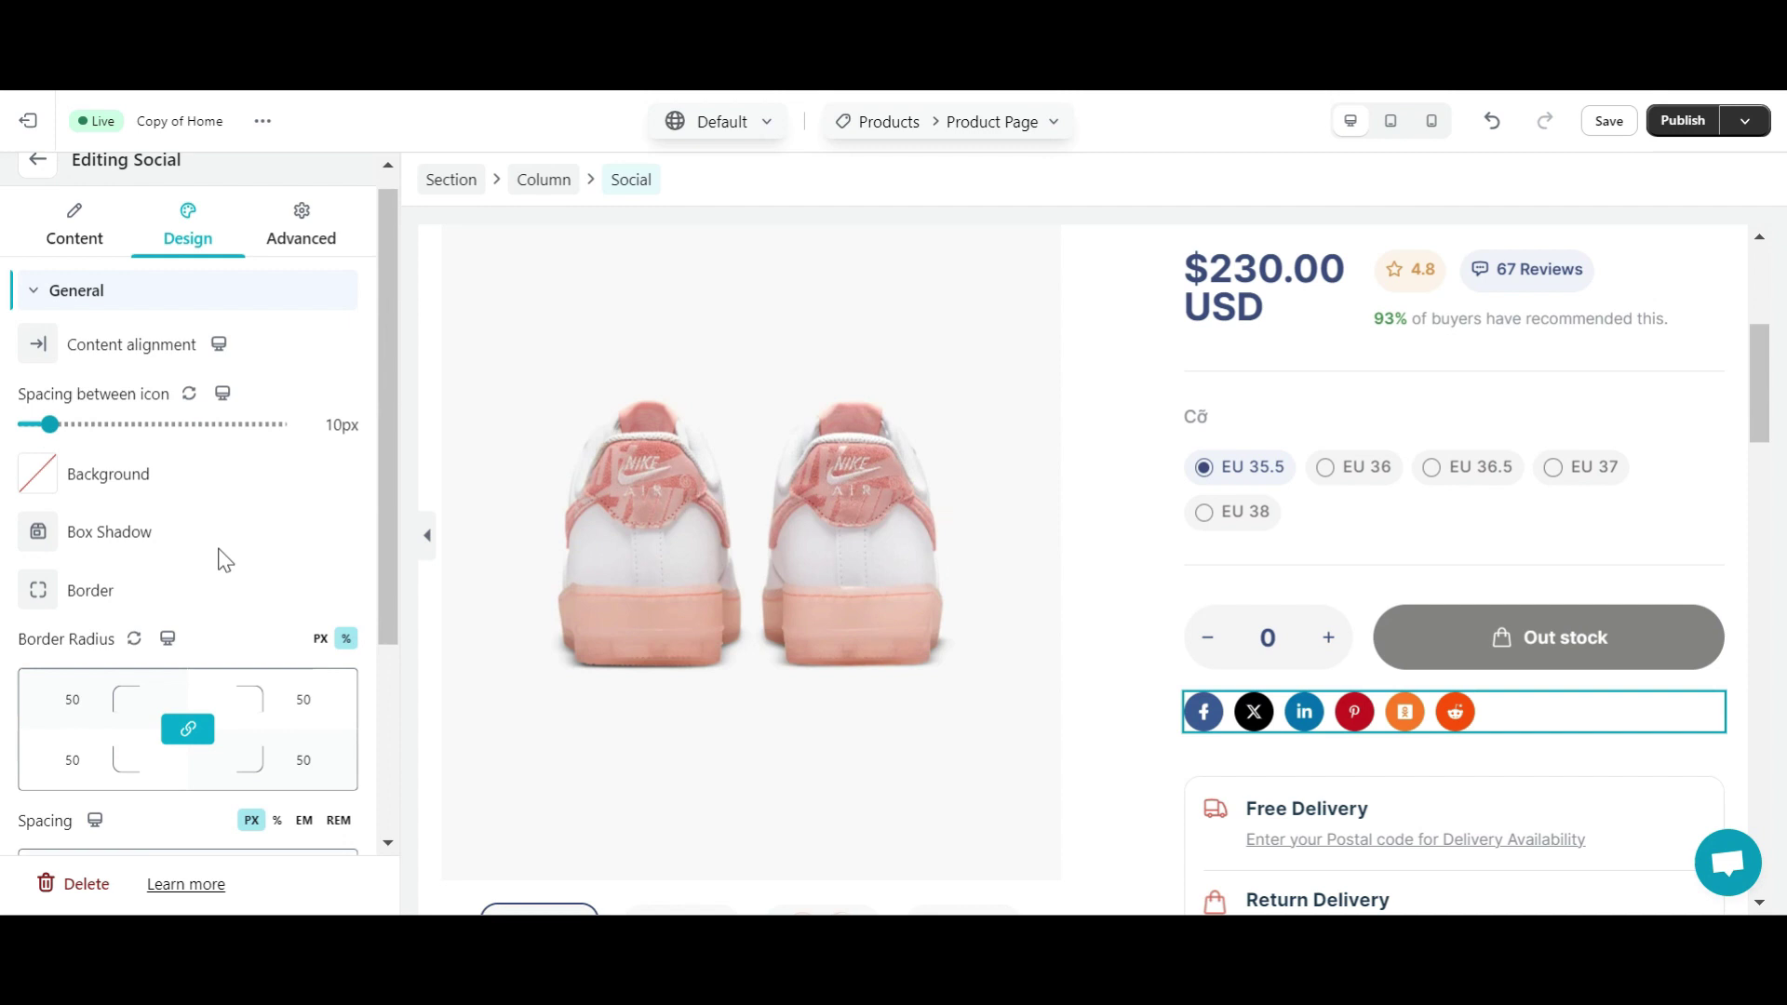
{"action": "scroll", "coordinate": [225, 559], "scroll_direction": "down", "scroll_amount": 4}
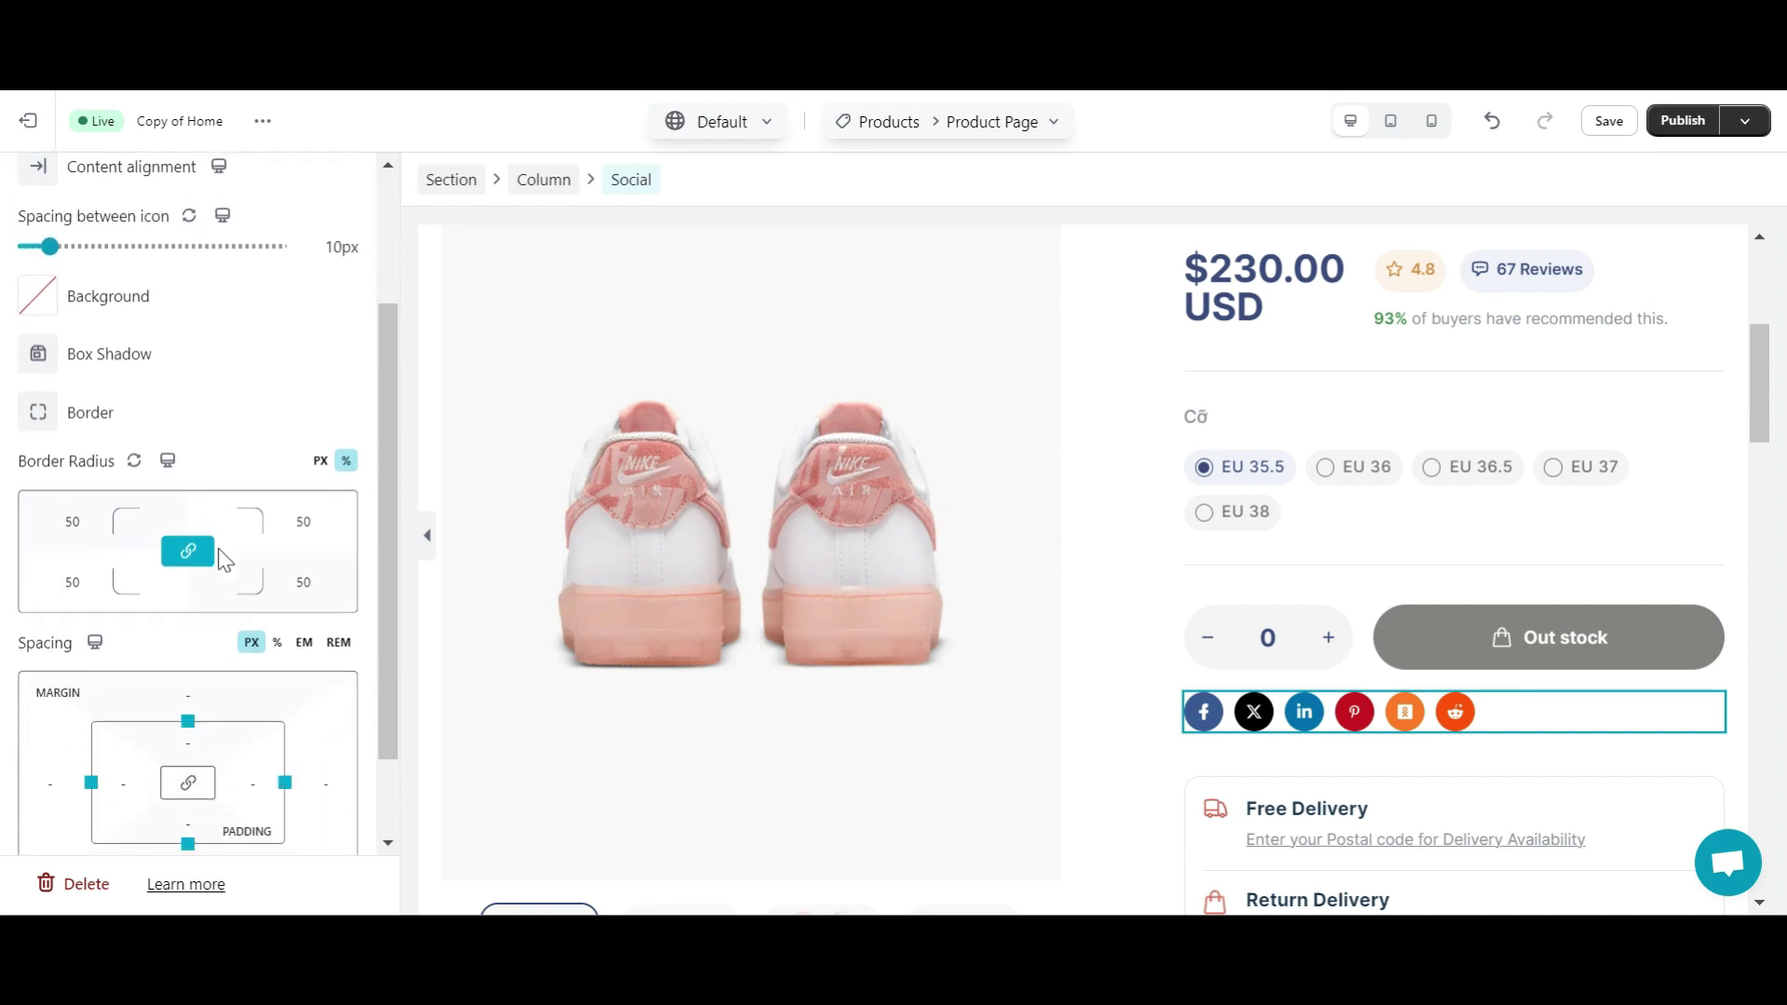
{"action": "scroll", "coordinate": [219, 558], "scroll_direction": "up", "scroll_amount": 6}
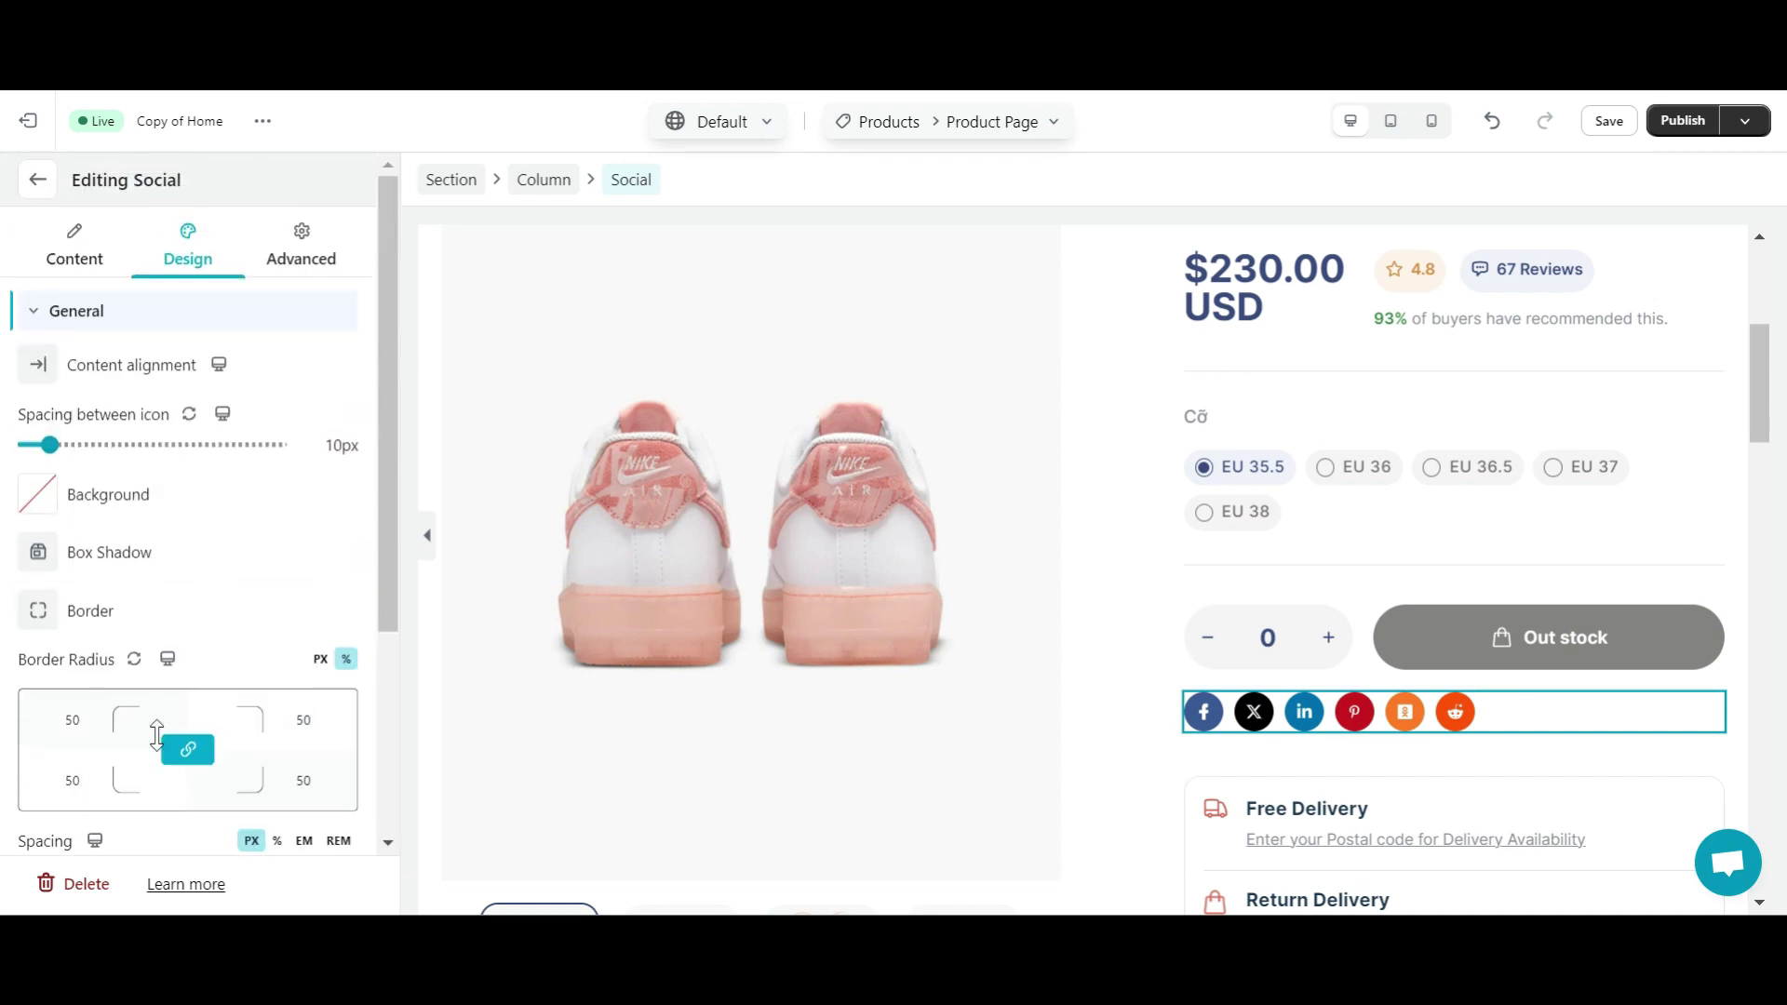
{"action": "left_click", "coordinate": [132, 321]}
Inspect the Icon style settings, showing icon size 15px and no rotation
{"action": "left_click", "coordinate": [172, 367]}
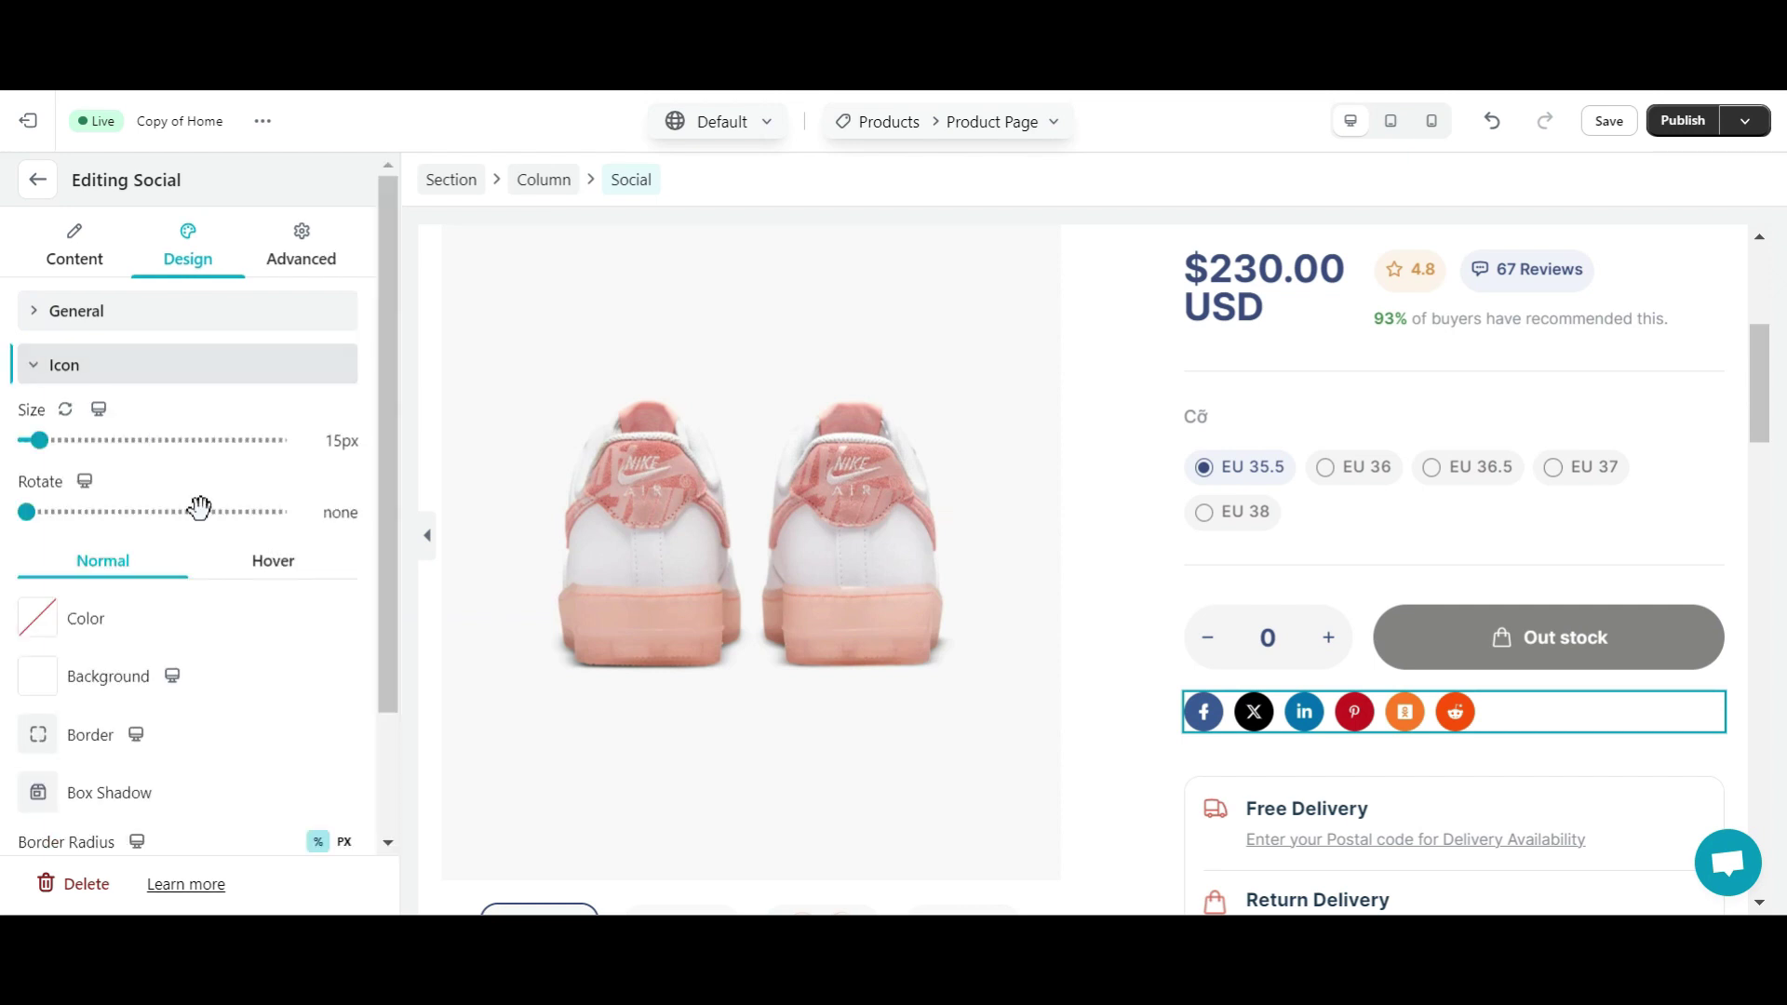
{"action": "scroll", "coordinate": [53, 490], "scroll_direction": "down", "scroll_amount": 2}
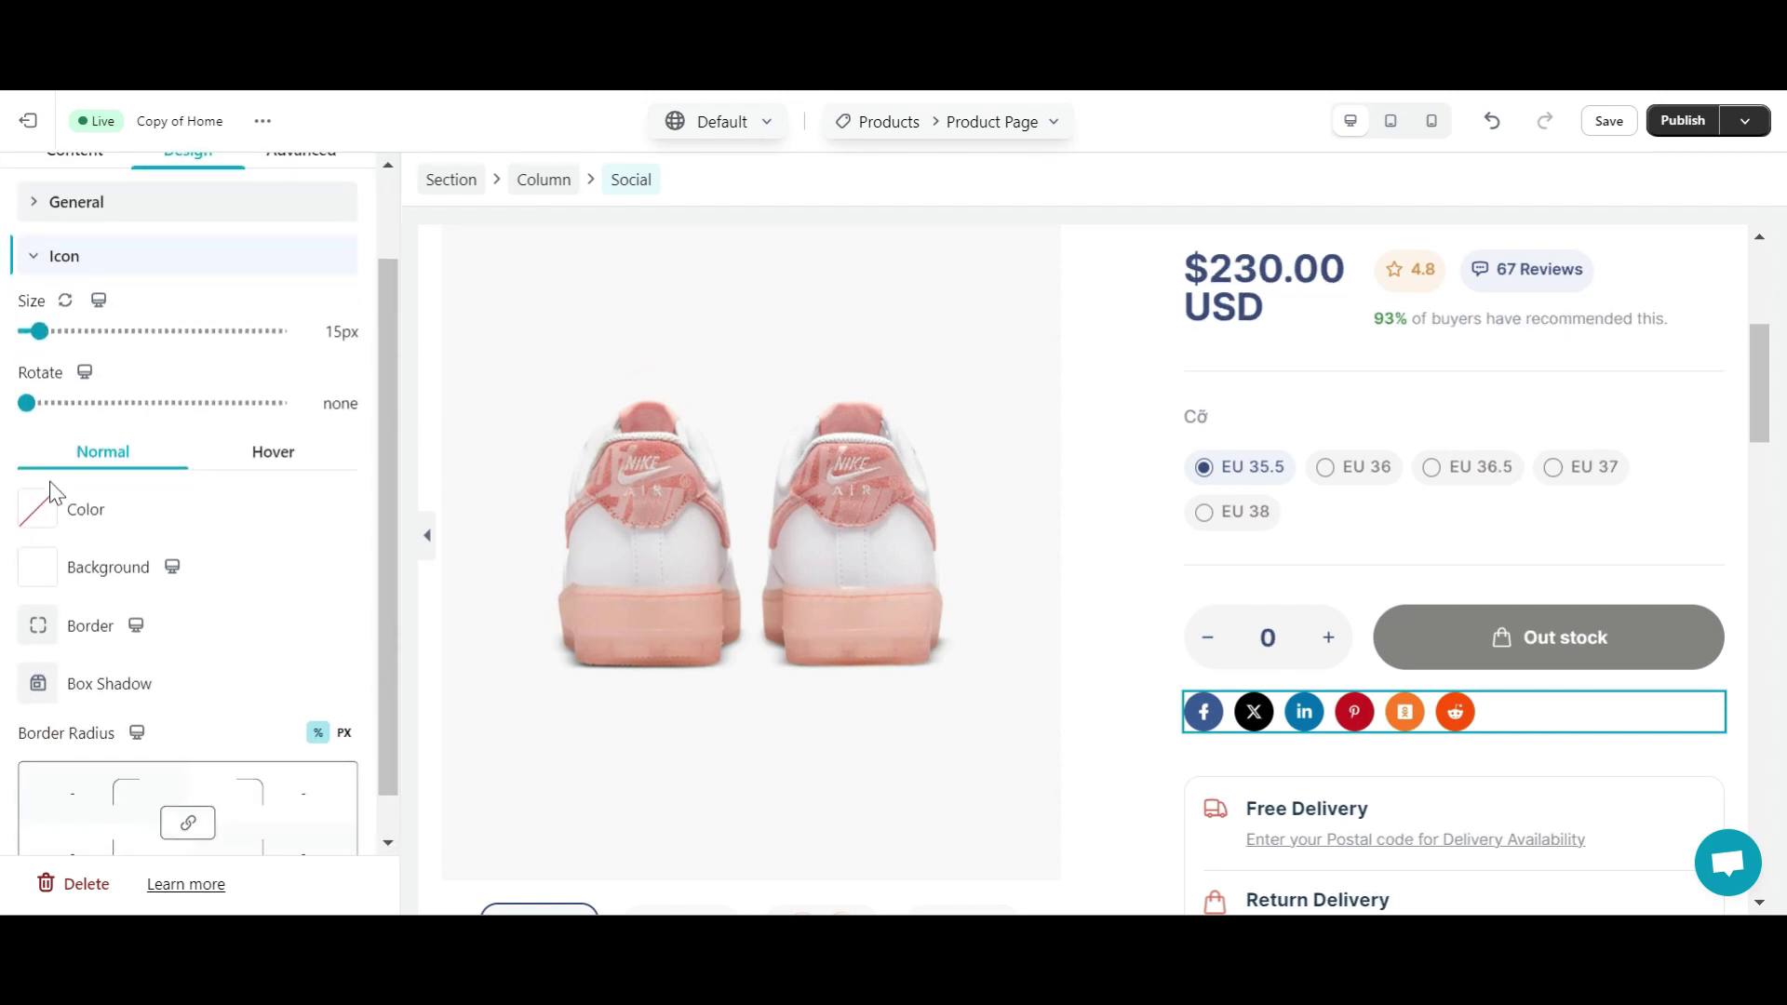
{"action": "scroll", "coordinate": [55, 493], "scroll_direction": "down", "scroll_amount": 1}
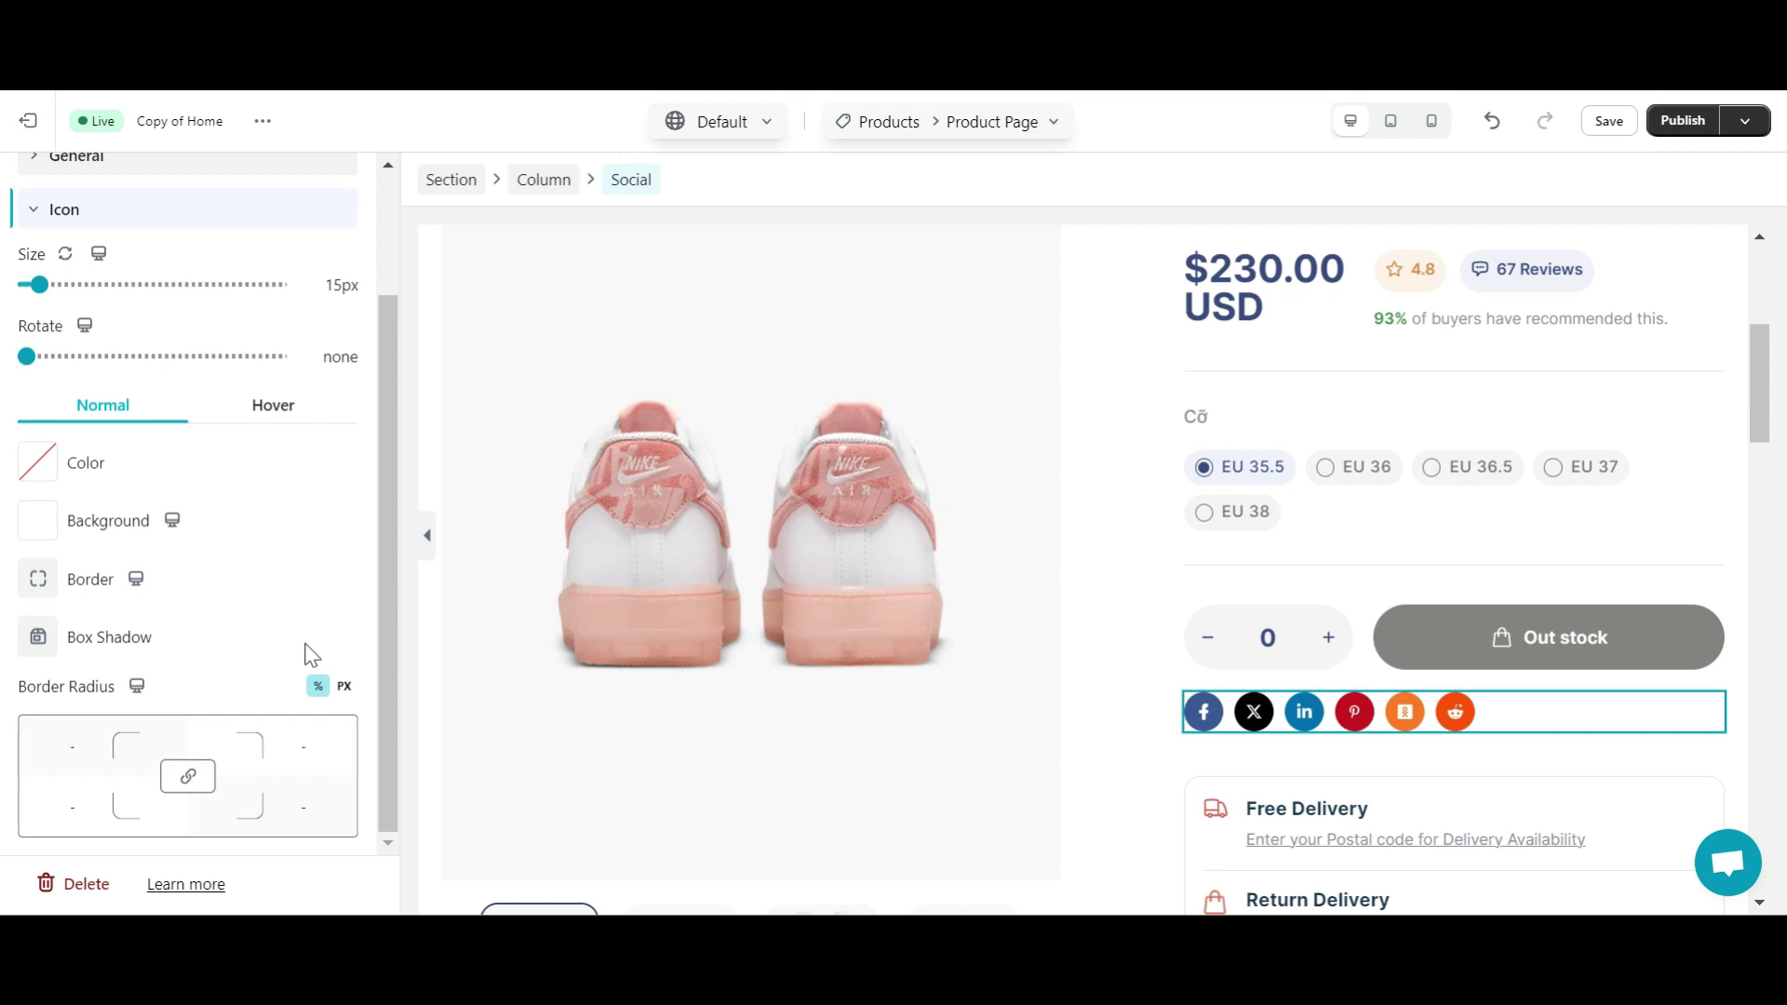
{"action": "scroll", "coordinate": [312, 655], "scroll_direction": "up", "scroll_amount": 3}
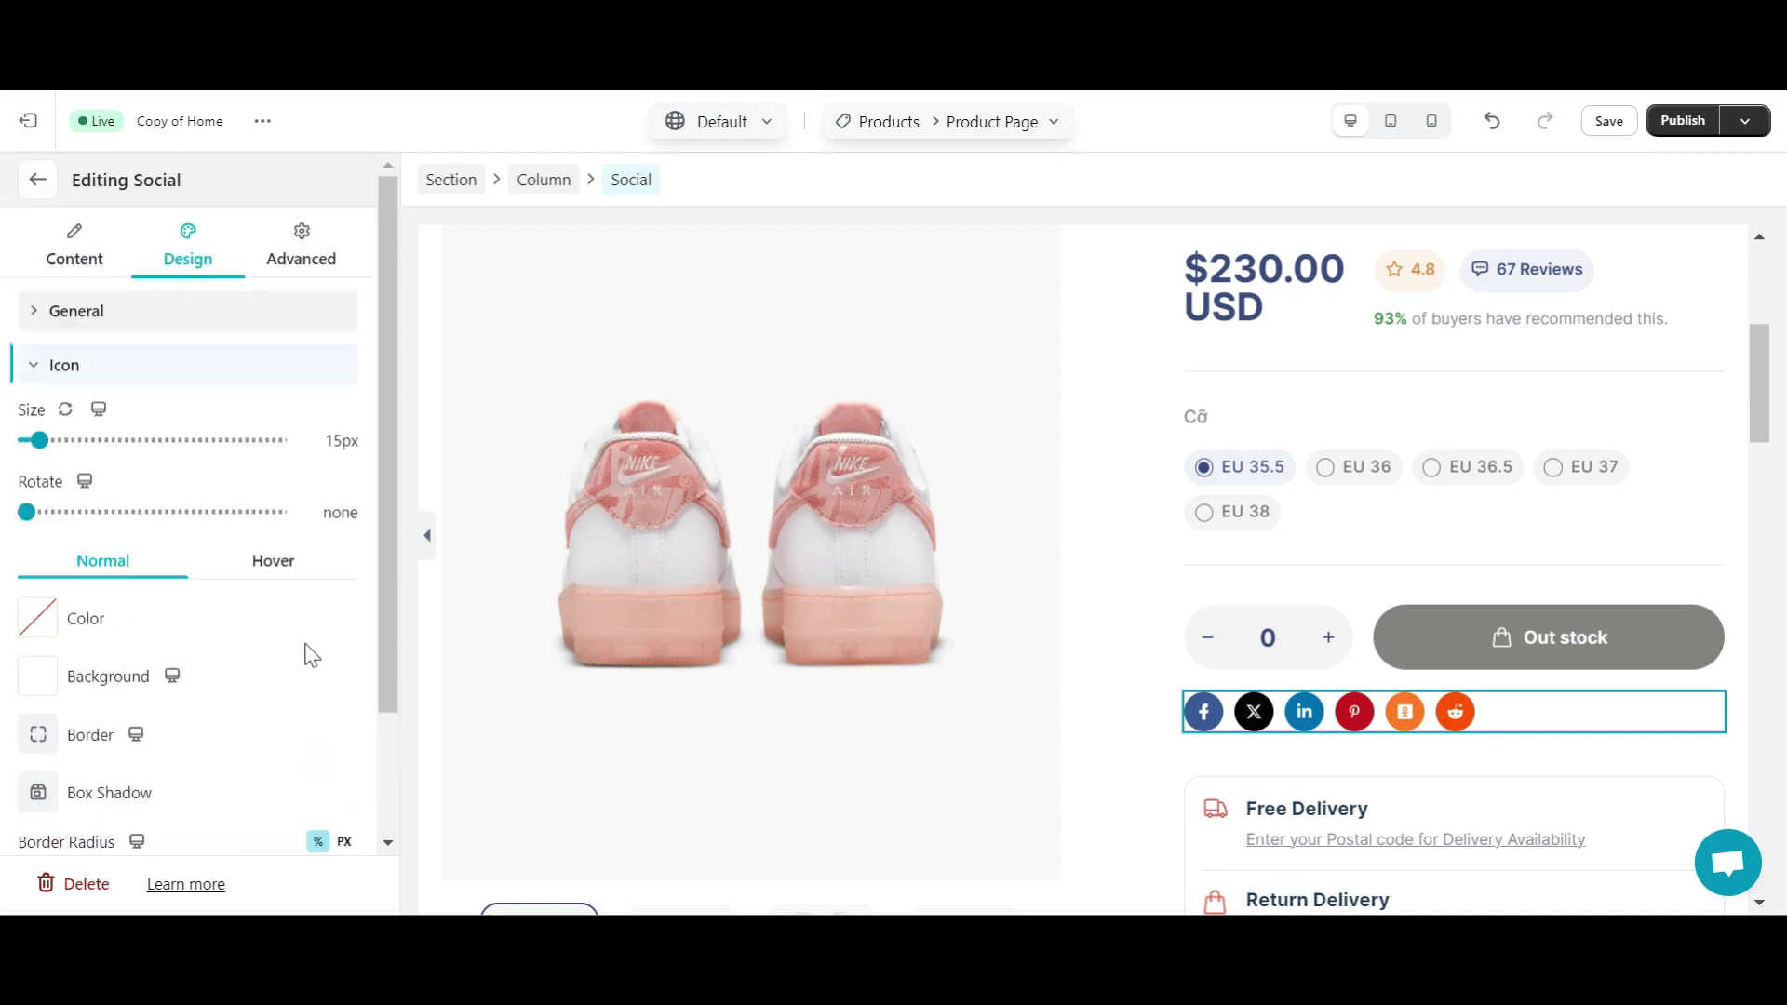
Save and publish the Product Page template to all products, then view the live store
{"action": "left_click", "coordinate": [144, 366]}
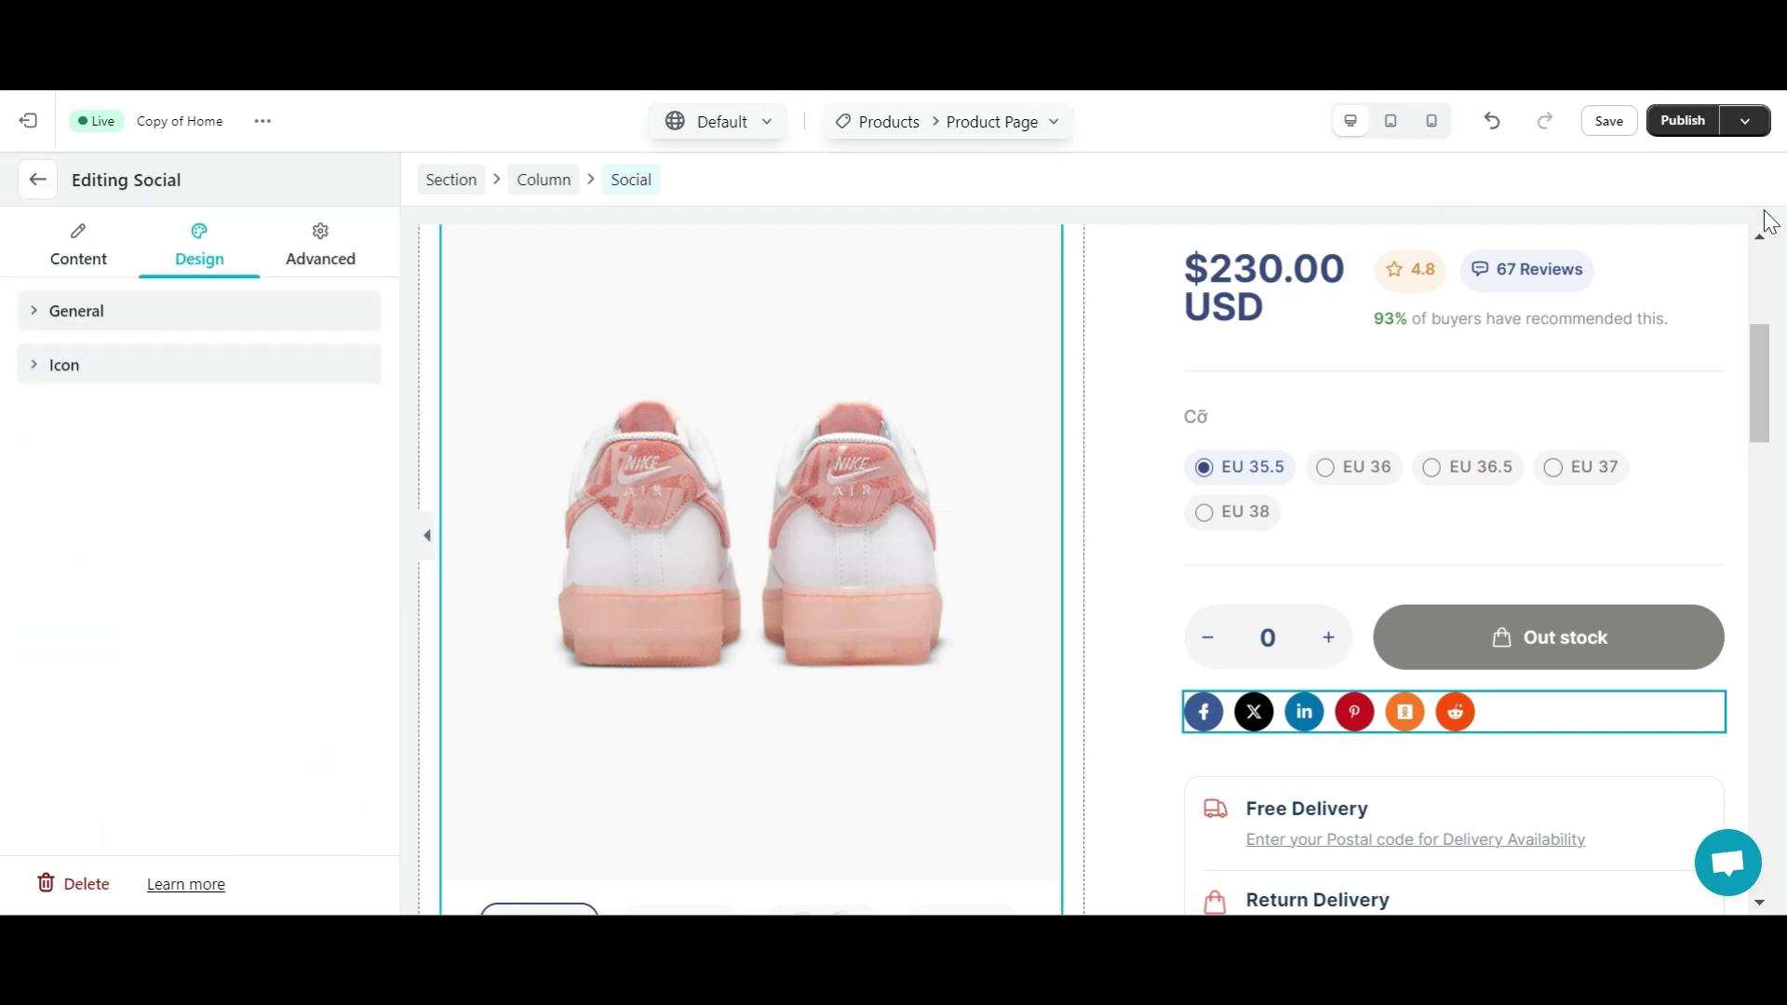
{"action": "left_click", "coordinate": [1671, 121]}
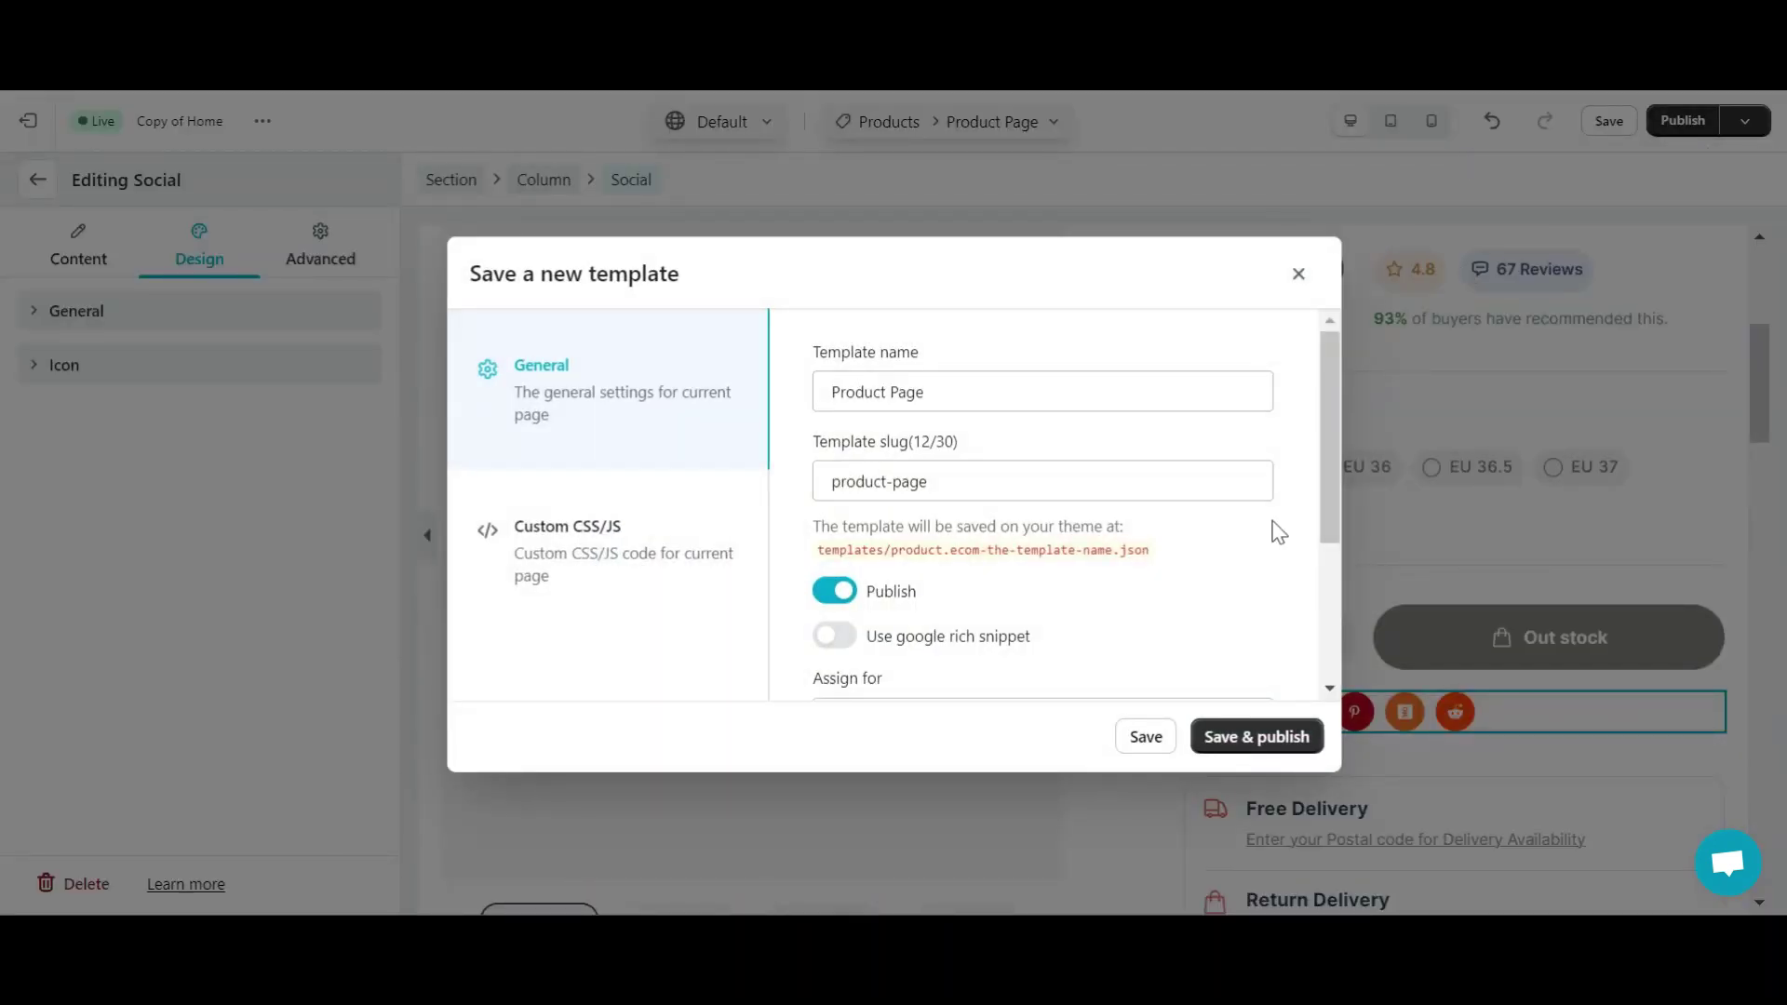
{"action": "scroll", "coordinate": [1275, 536], "scroll_direction": "down", "scroll_amount": 2}
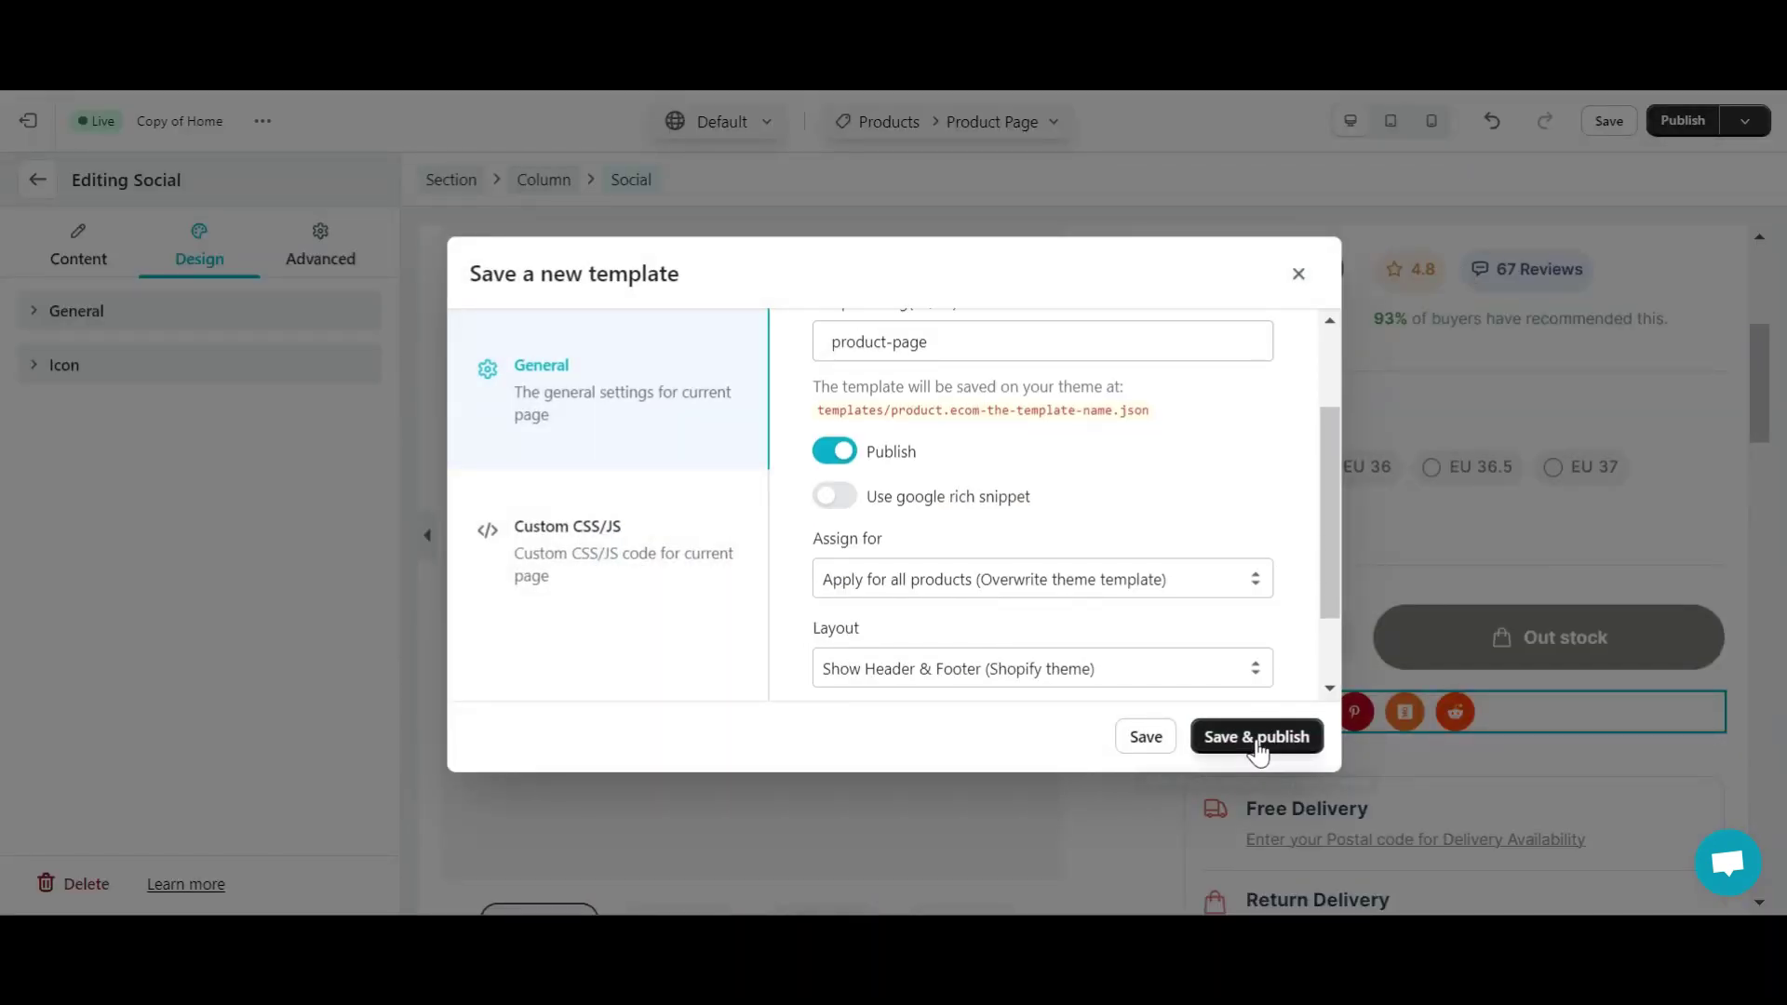
{"action": "left_click", "coordinate": [1258, 739]}
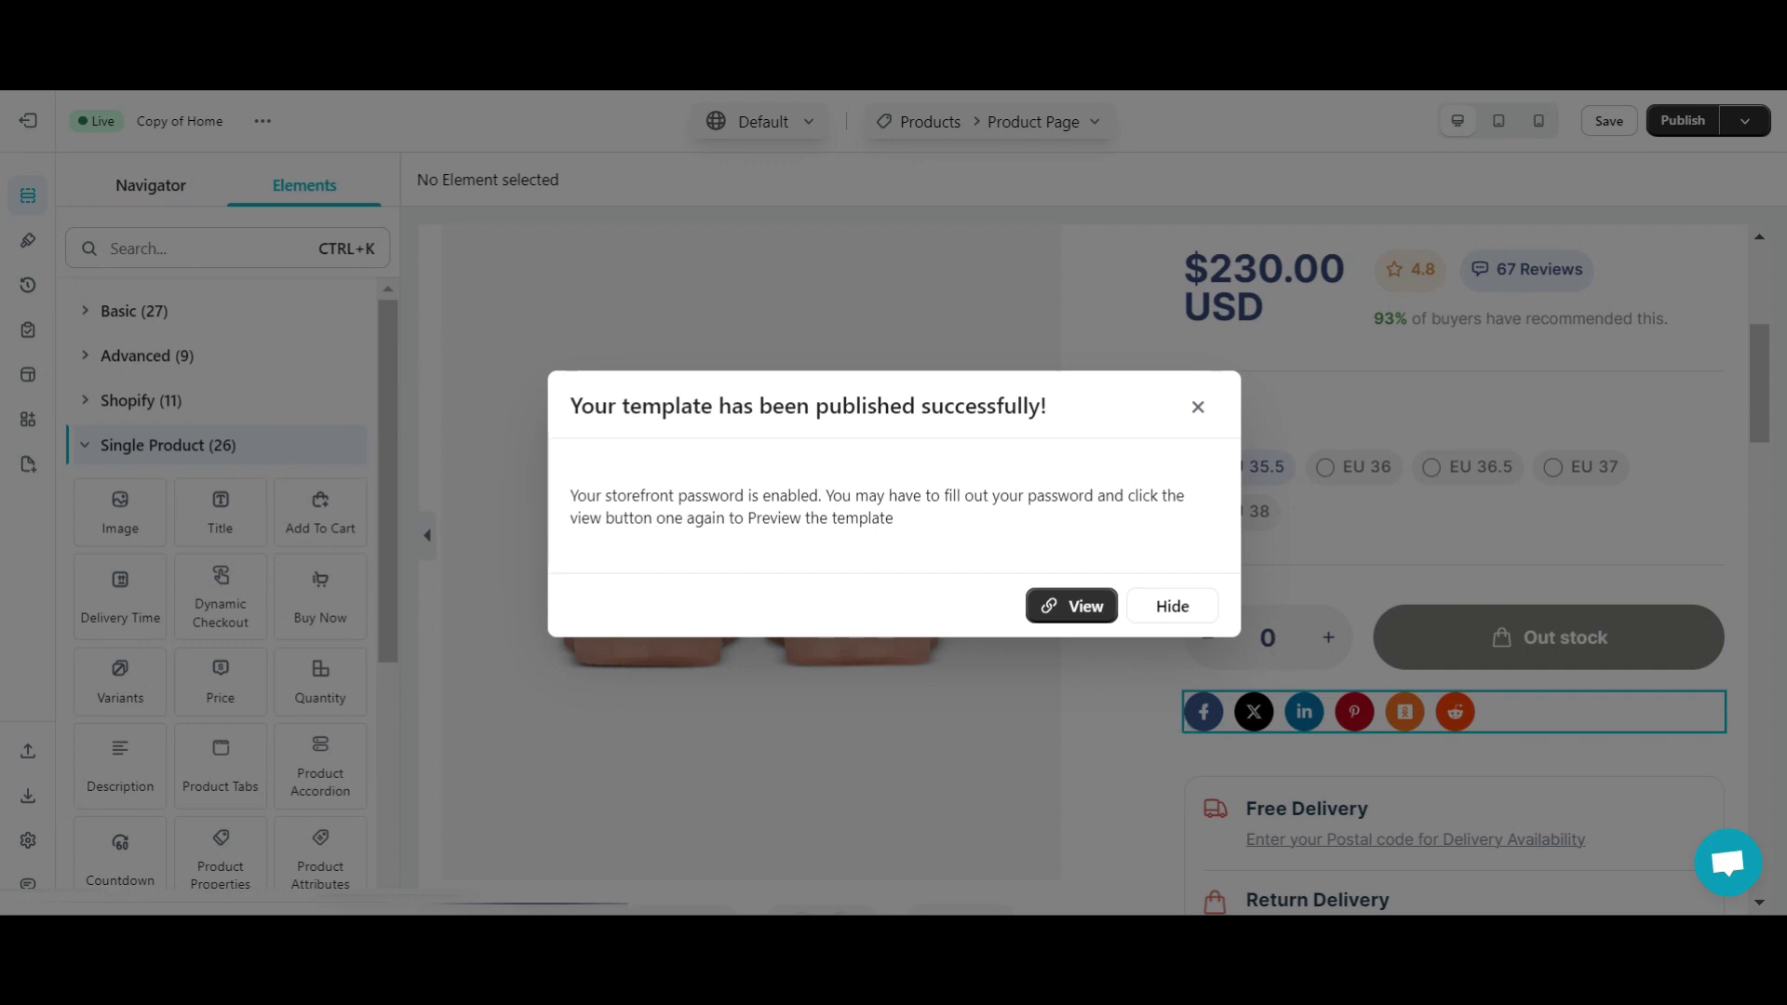
{"action": "left_click", "coordinate": [1084, 609]}
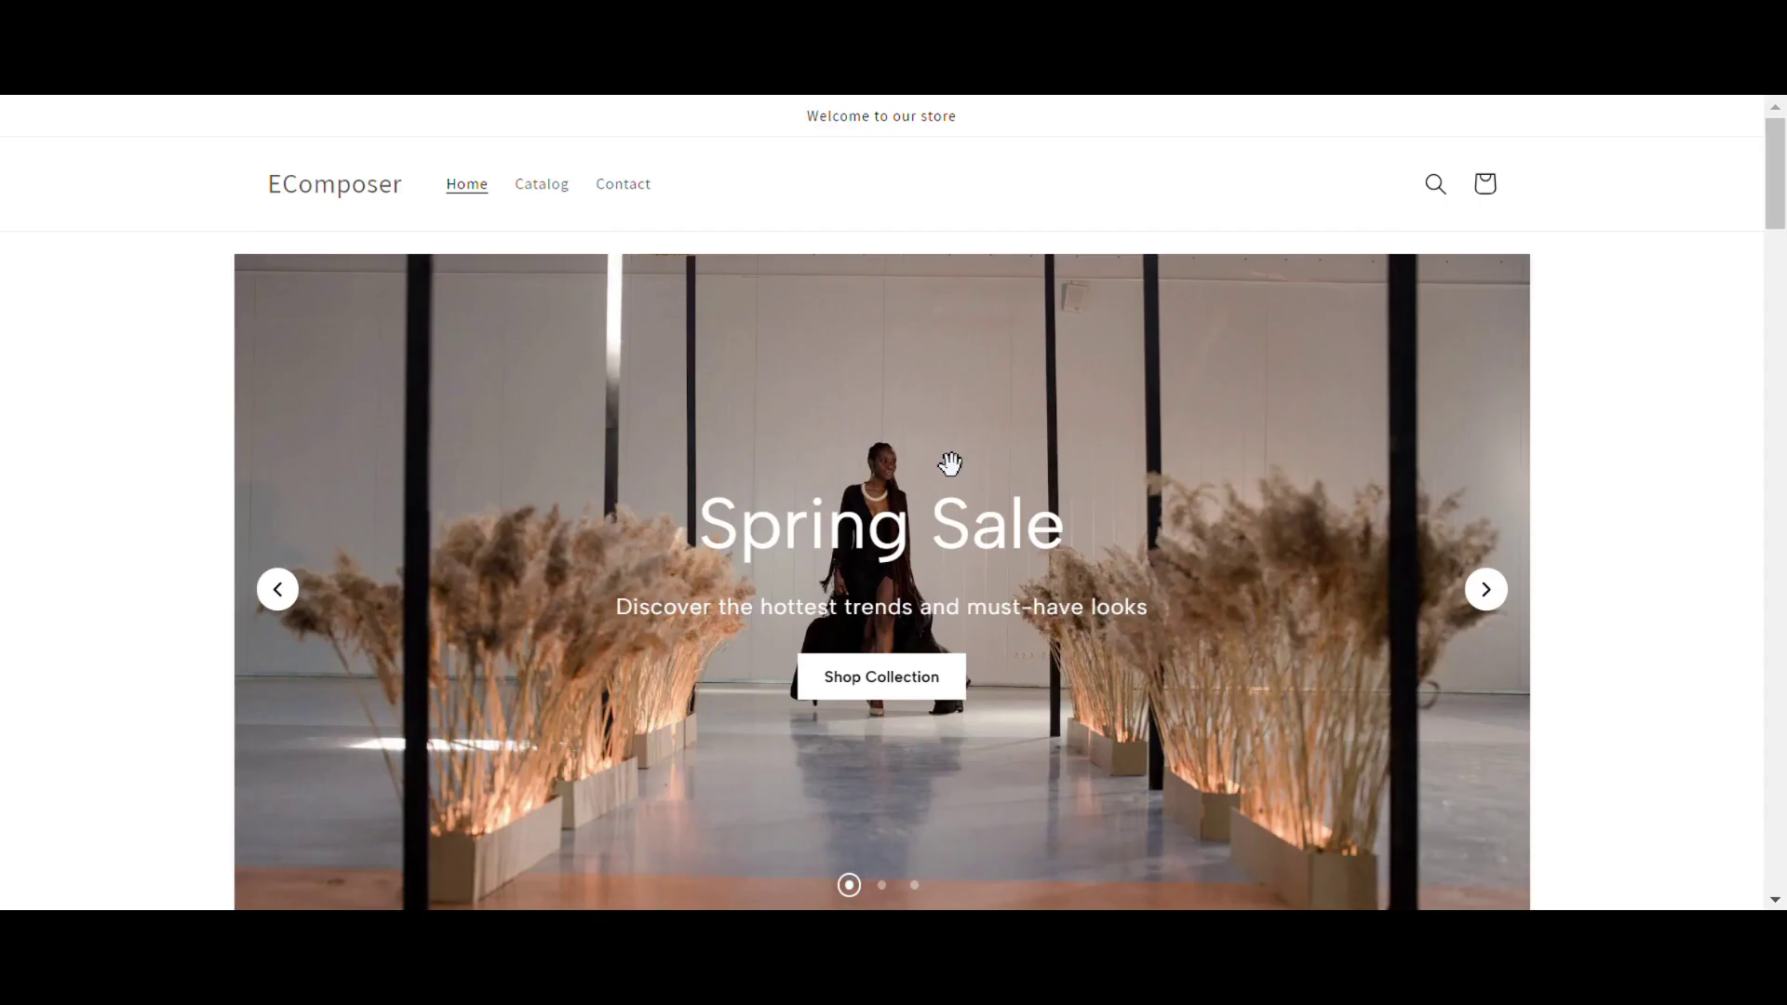
Open the Premium eco hoodie from the Catalog and scroll to its share icons below Add To Cart
{"action": "left_click", "coordinate": [545, 190]}
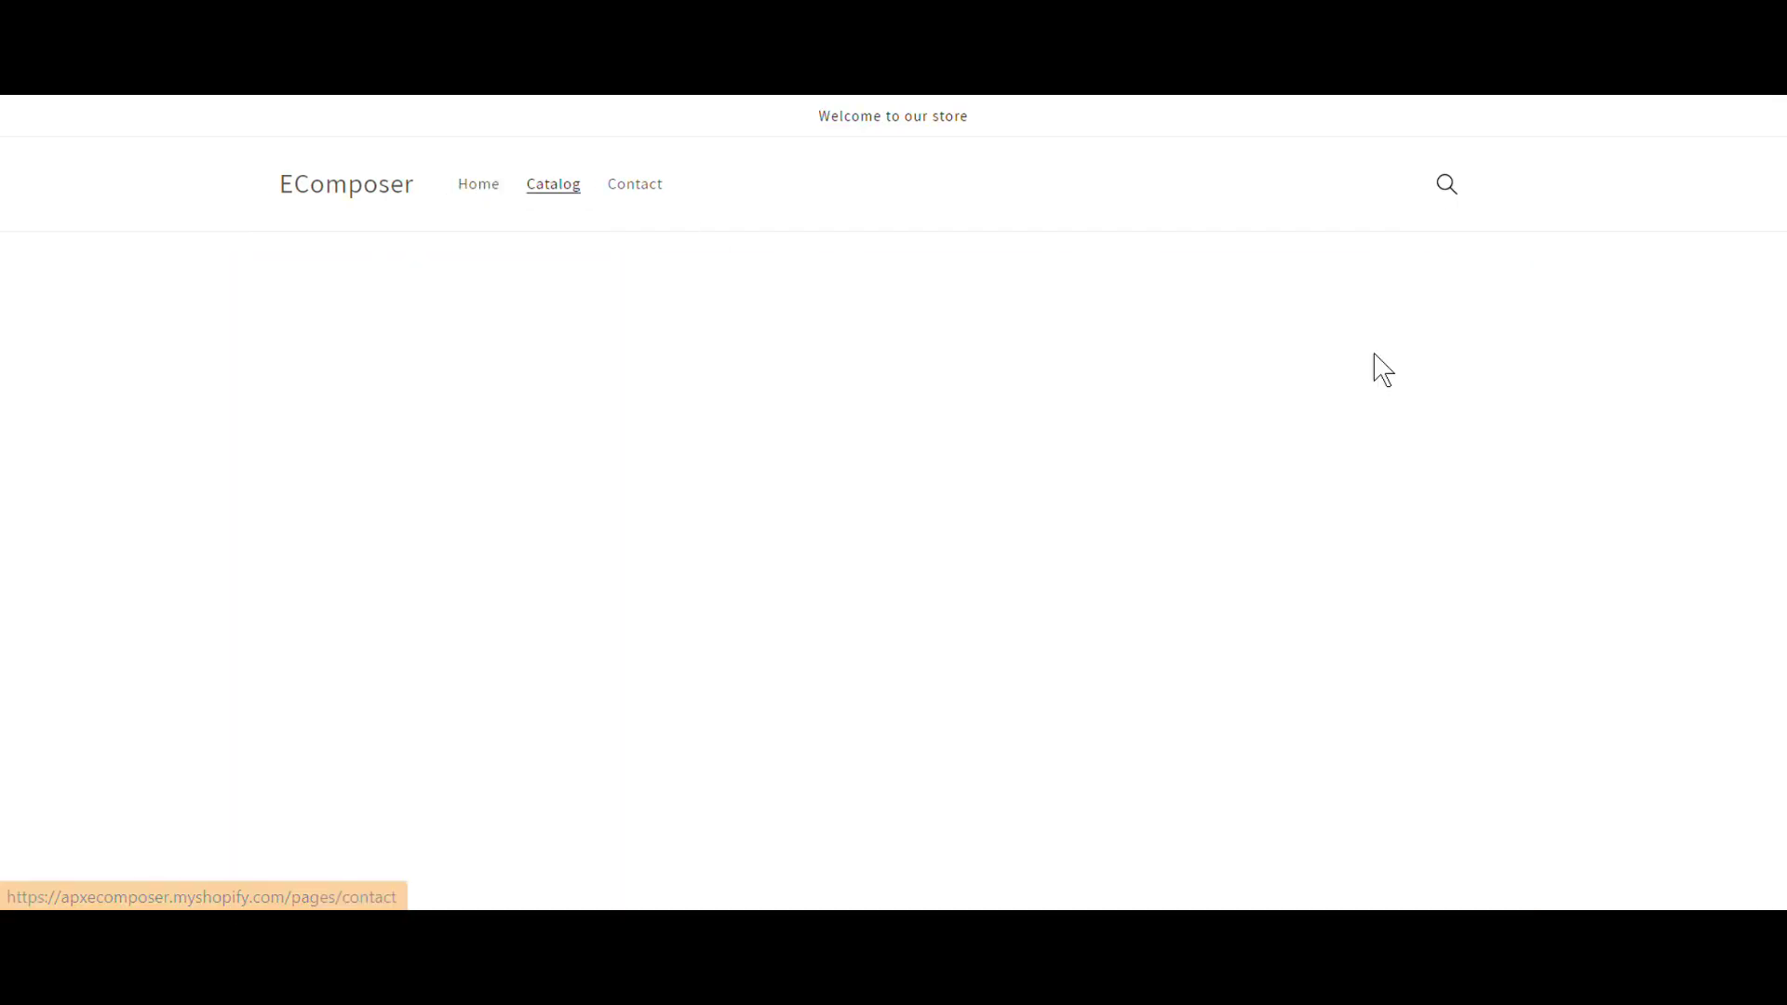
{"action": "scroll", "coordinate": [1320, 394], "scroll_direction": "down", "scroll_amount": 15}
{"action": "scroll", "coordinate": [1077, 399], "scroll_direction": "up", "scroll_amount": 2}
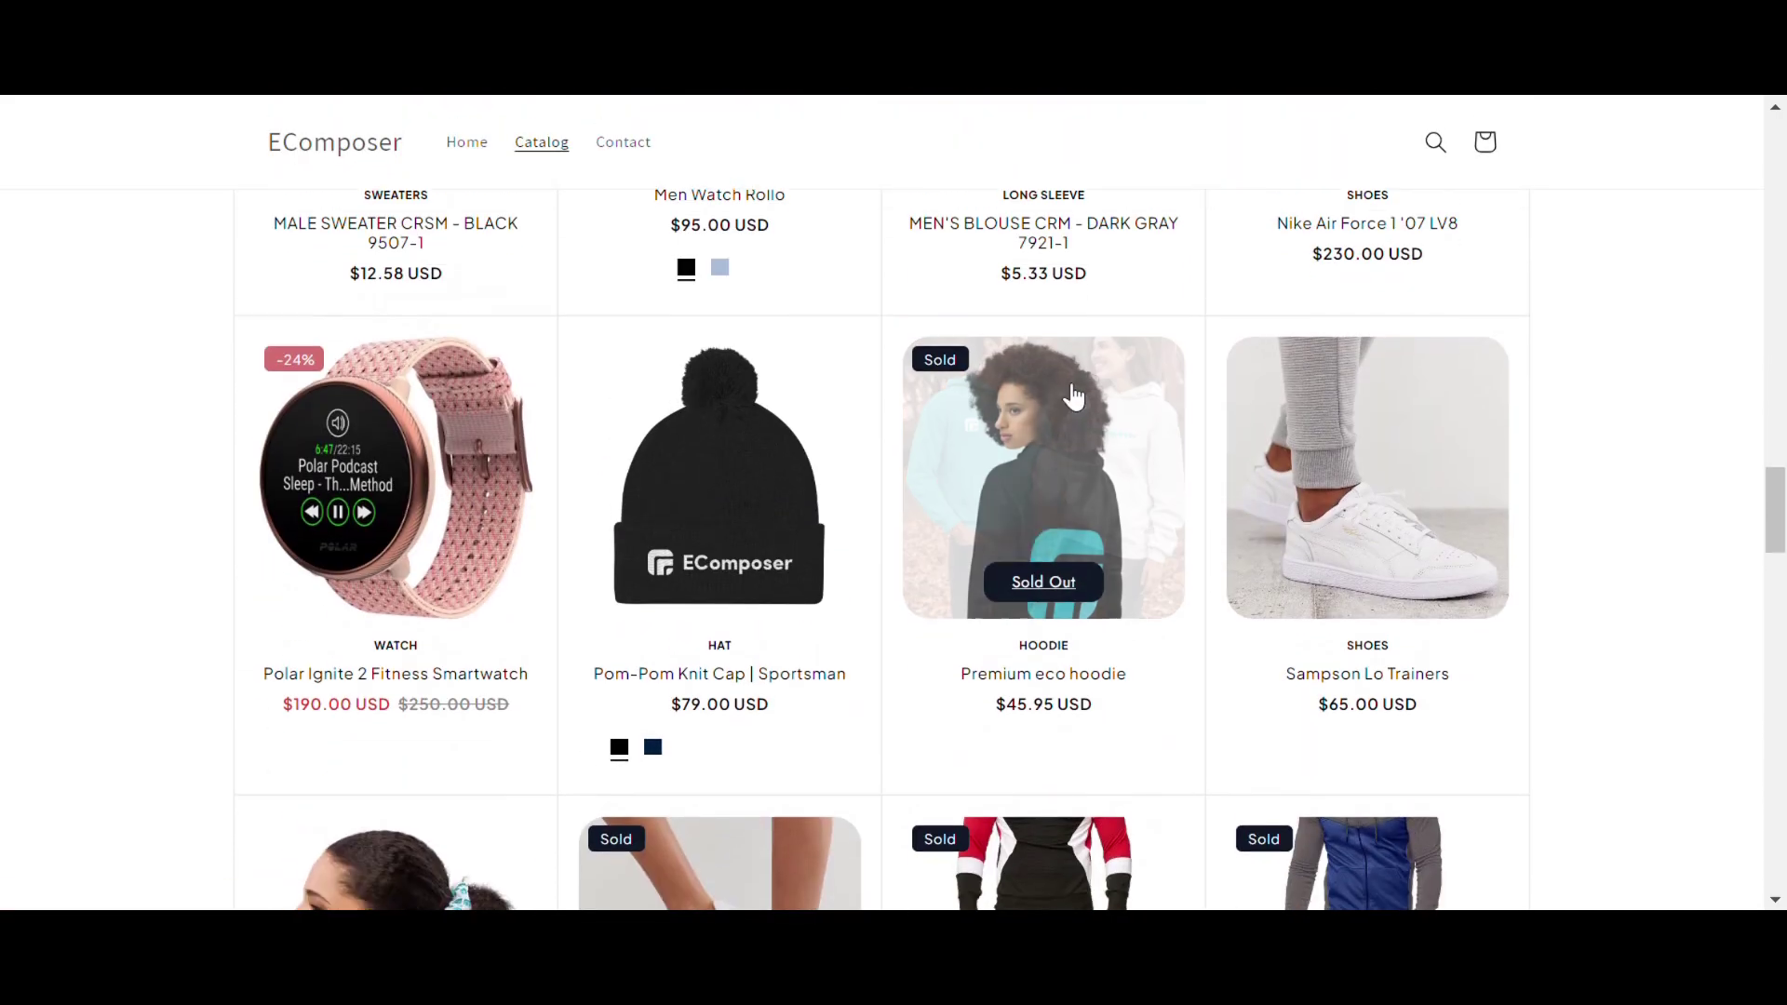
{"action": "left_click", "coordinate": [1046, 452]}
{"action": "scroll", "coordinate": [1055, 465], "scroll_direction": "down", "scroll_amount": 4}
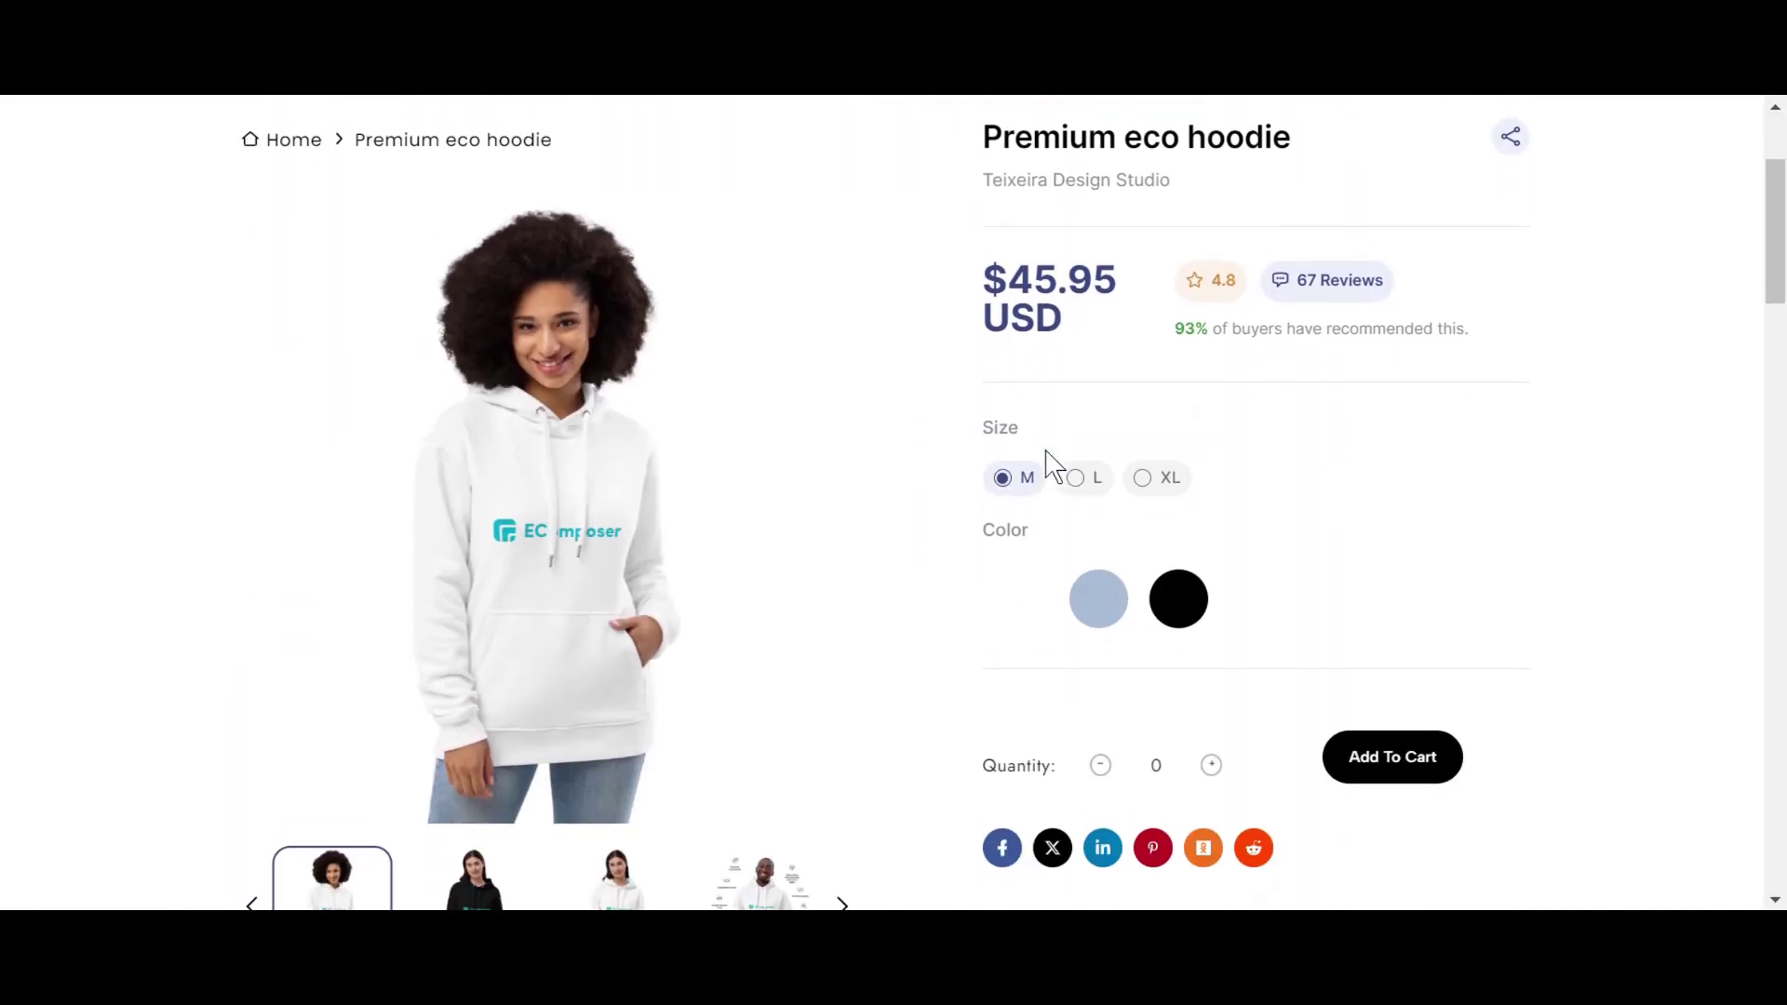
{"action": "scroll", "coordinate": [1050, 465], "scroll_direction": "down", "scroll_amount": 1}
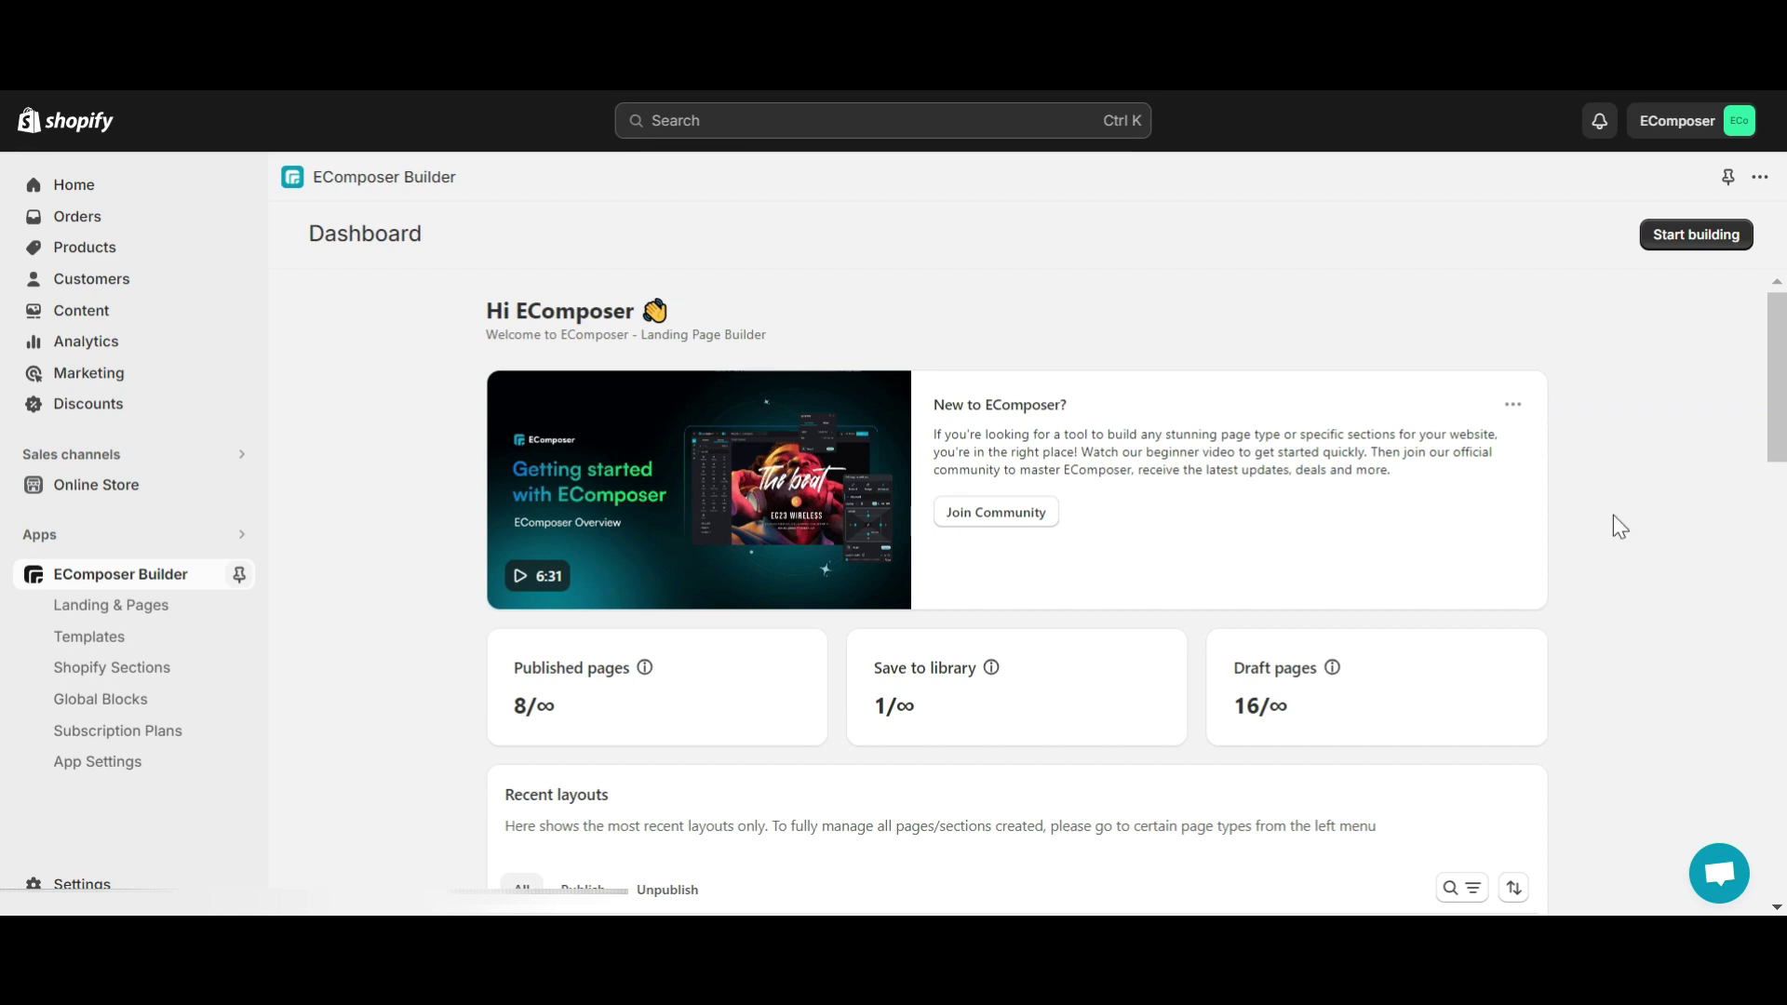
Scroll to Recent layouts on the dashboard and open the Footer layout in the editor
{"action": "scroll", "coordinate": [1613, 516], "scroll_direction": "down", "scroll_amount": 3}
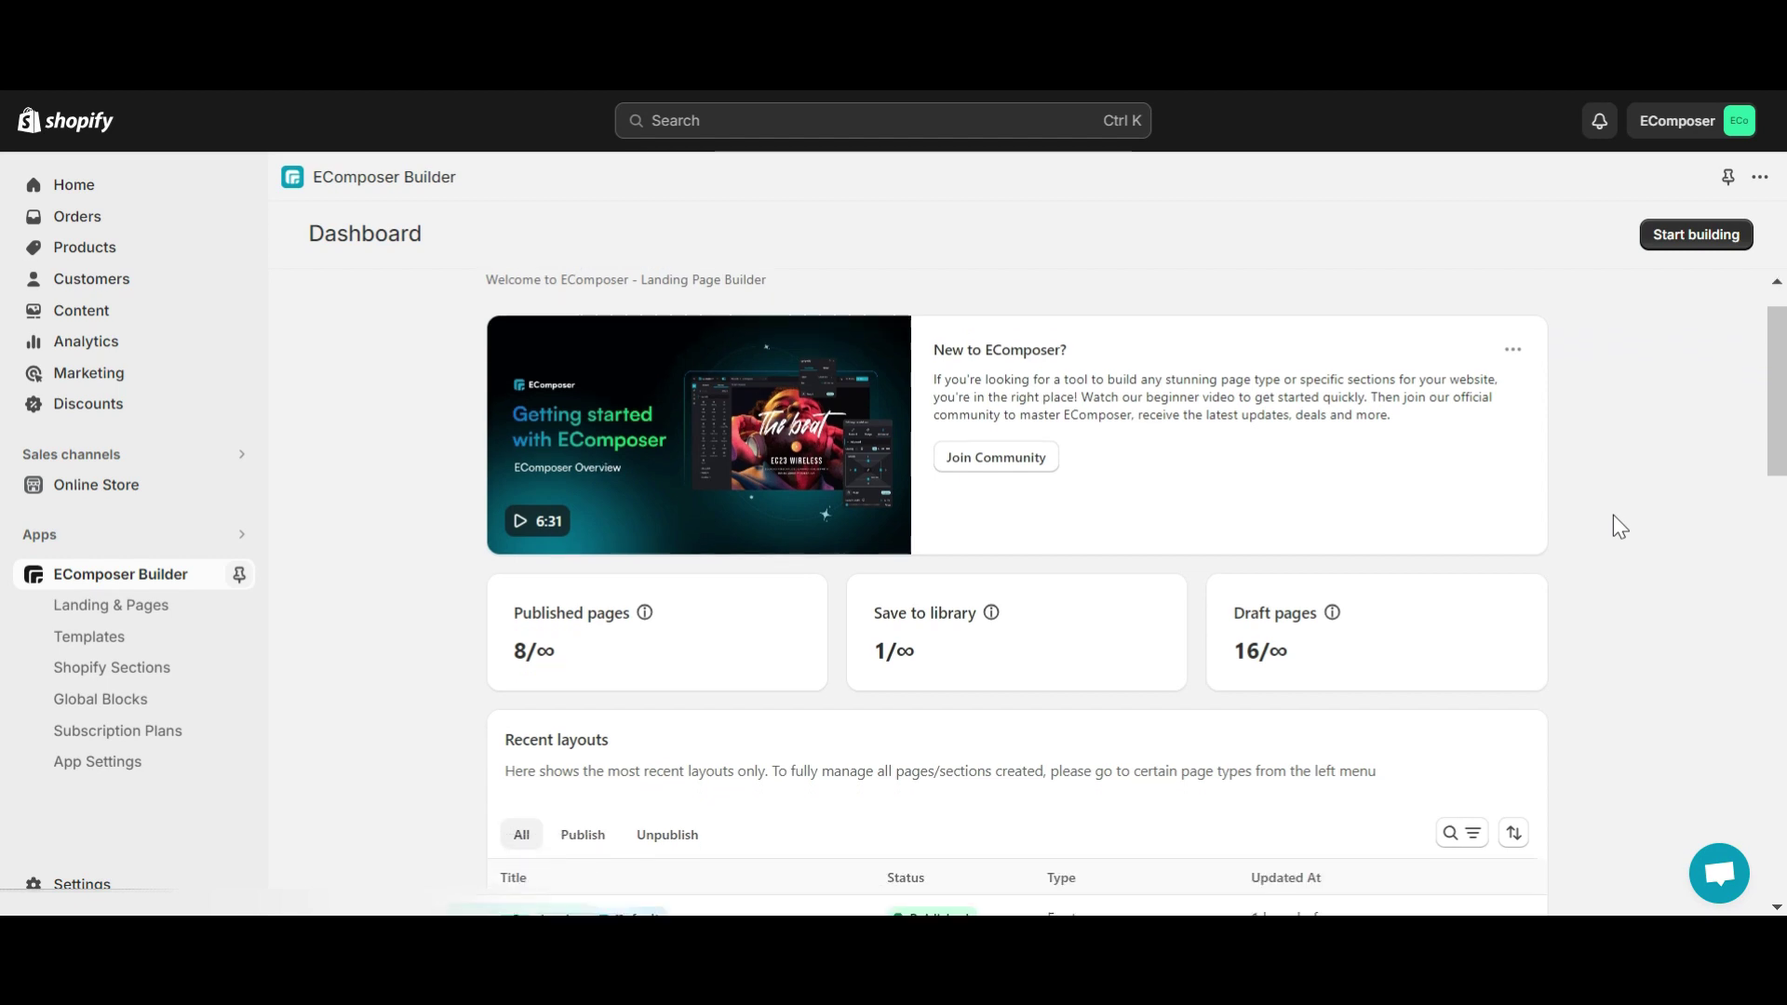
{"action": "scroll", "coordinate": [1613, 515], "scroll_direction": "down", "scroll_amount": 2}
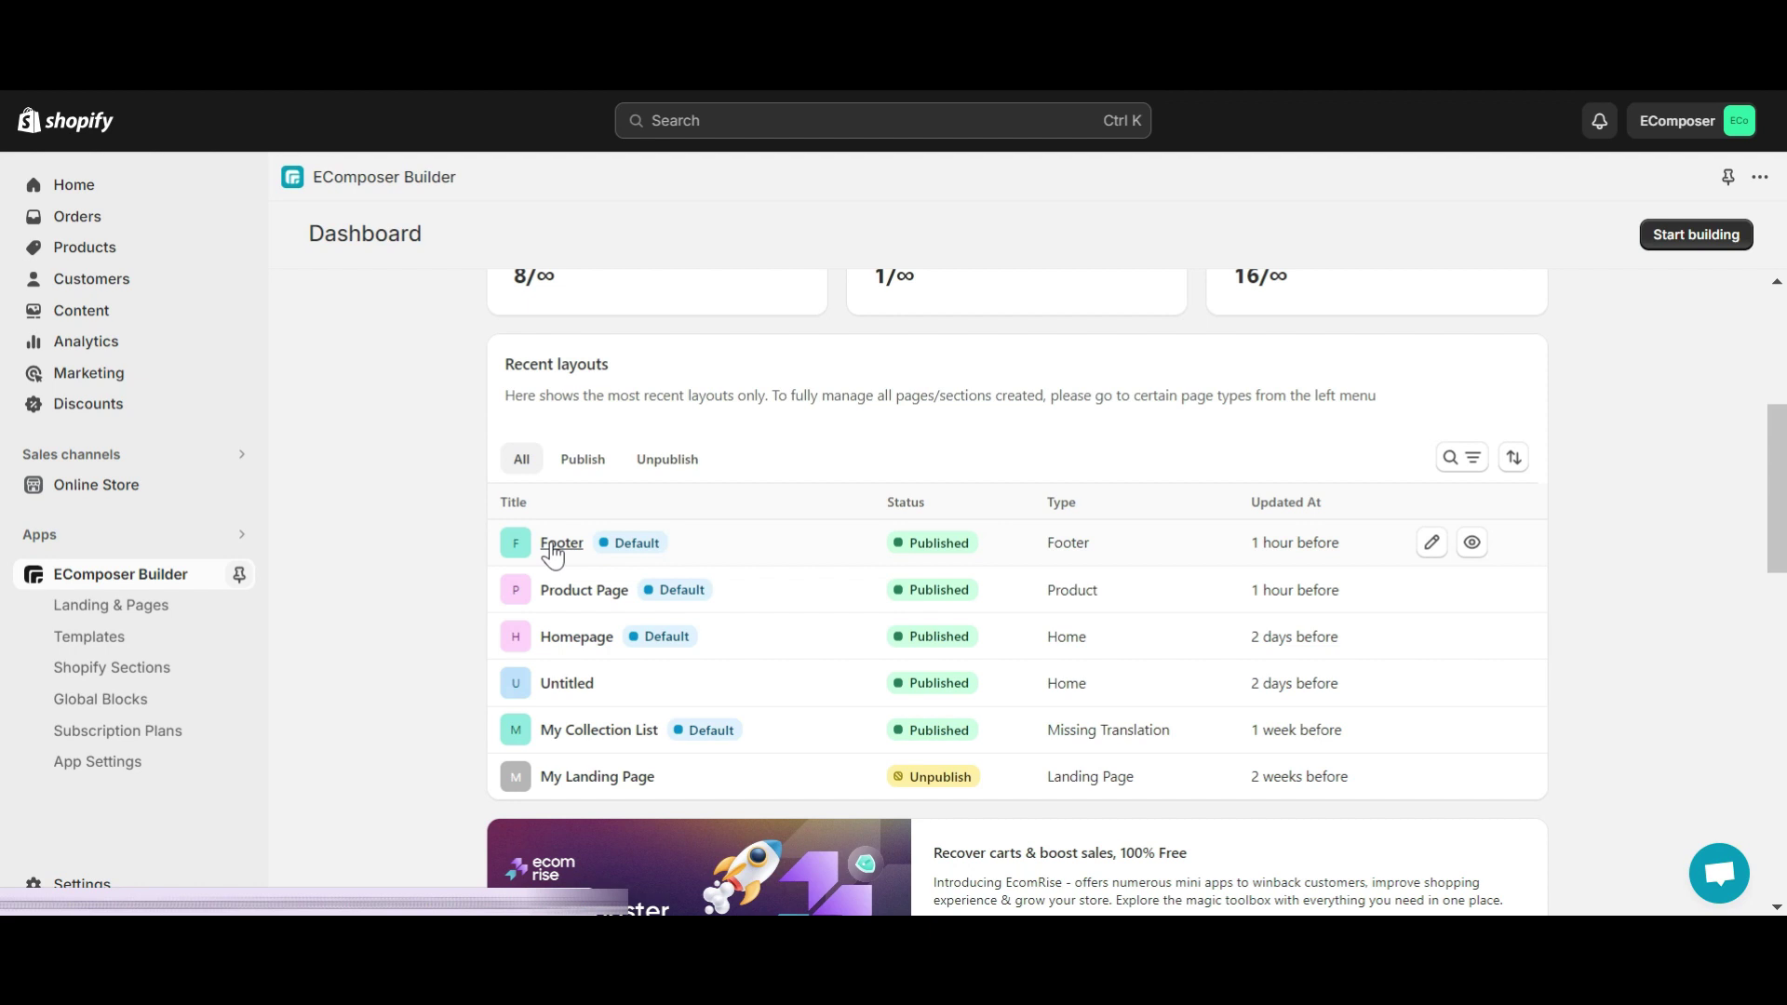
{"action": "left_click", "coordinate": [558, 544]}
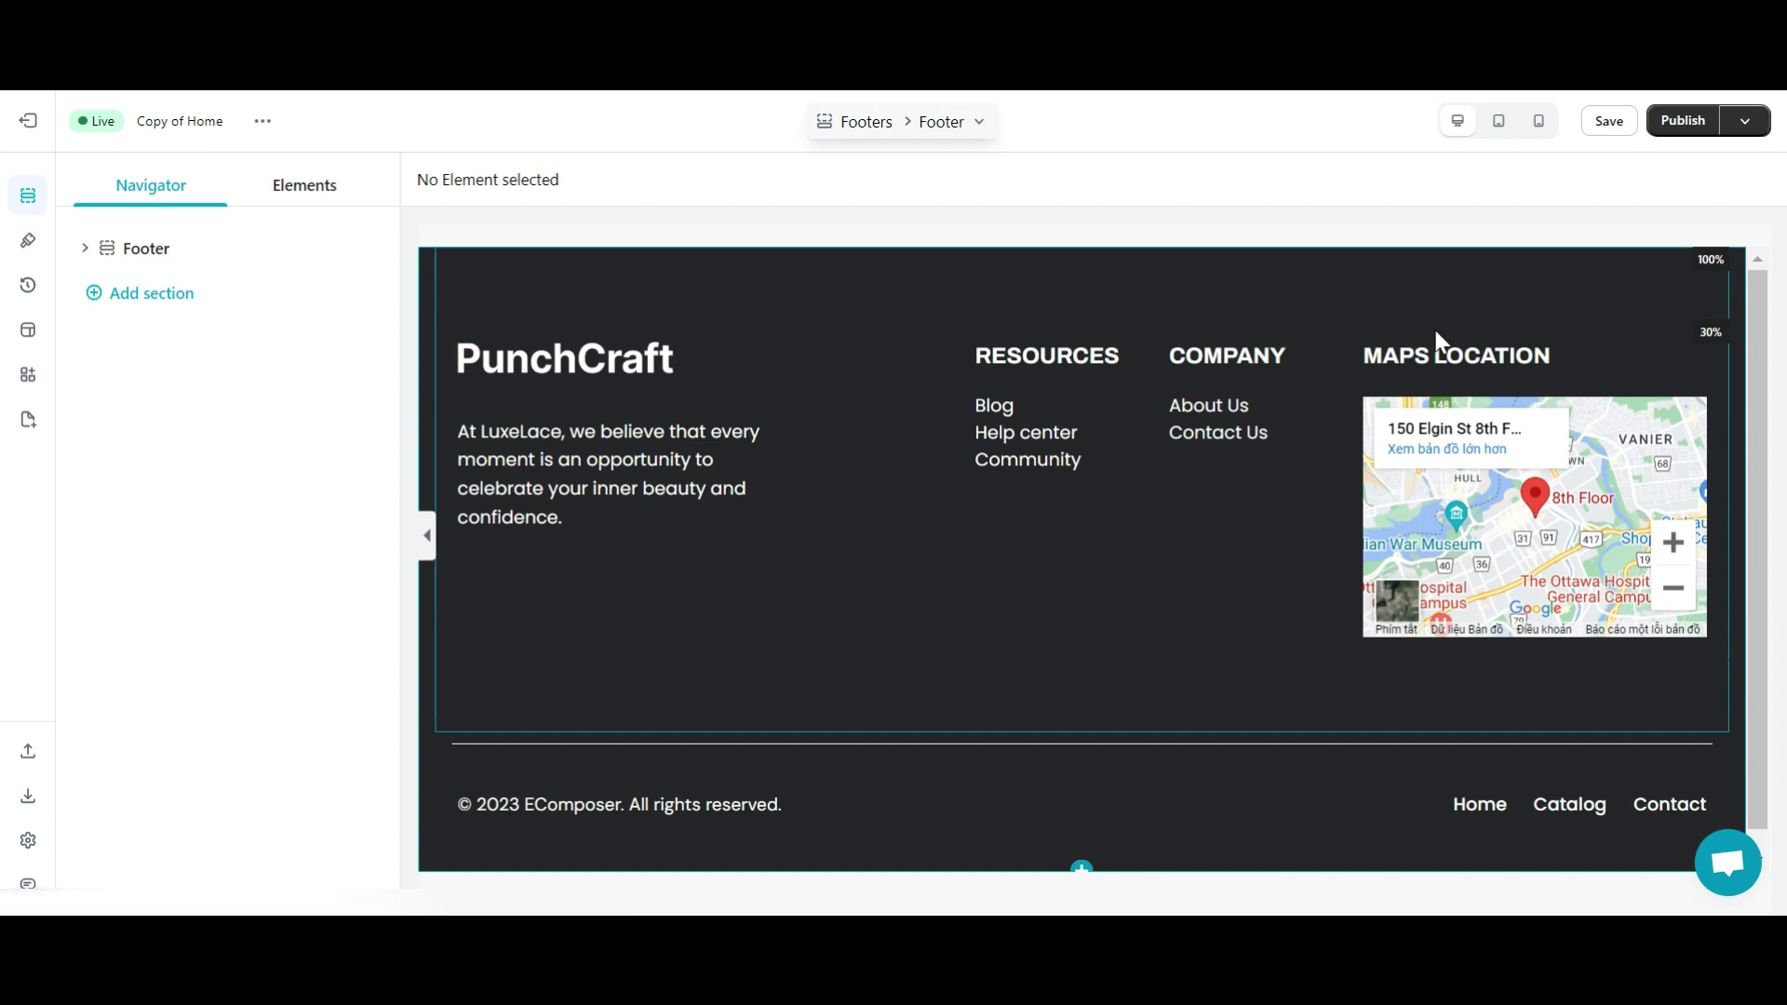
Search 'soci', drop a Social block under the footer brand text, and remove all default networks
{"action": "left_click", "coordinate": [316, 191]}
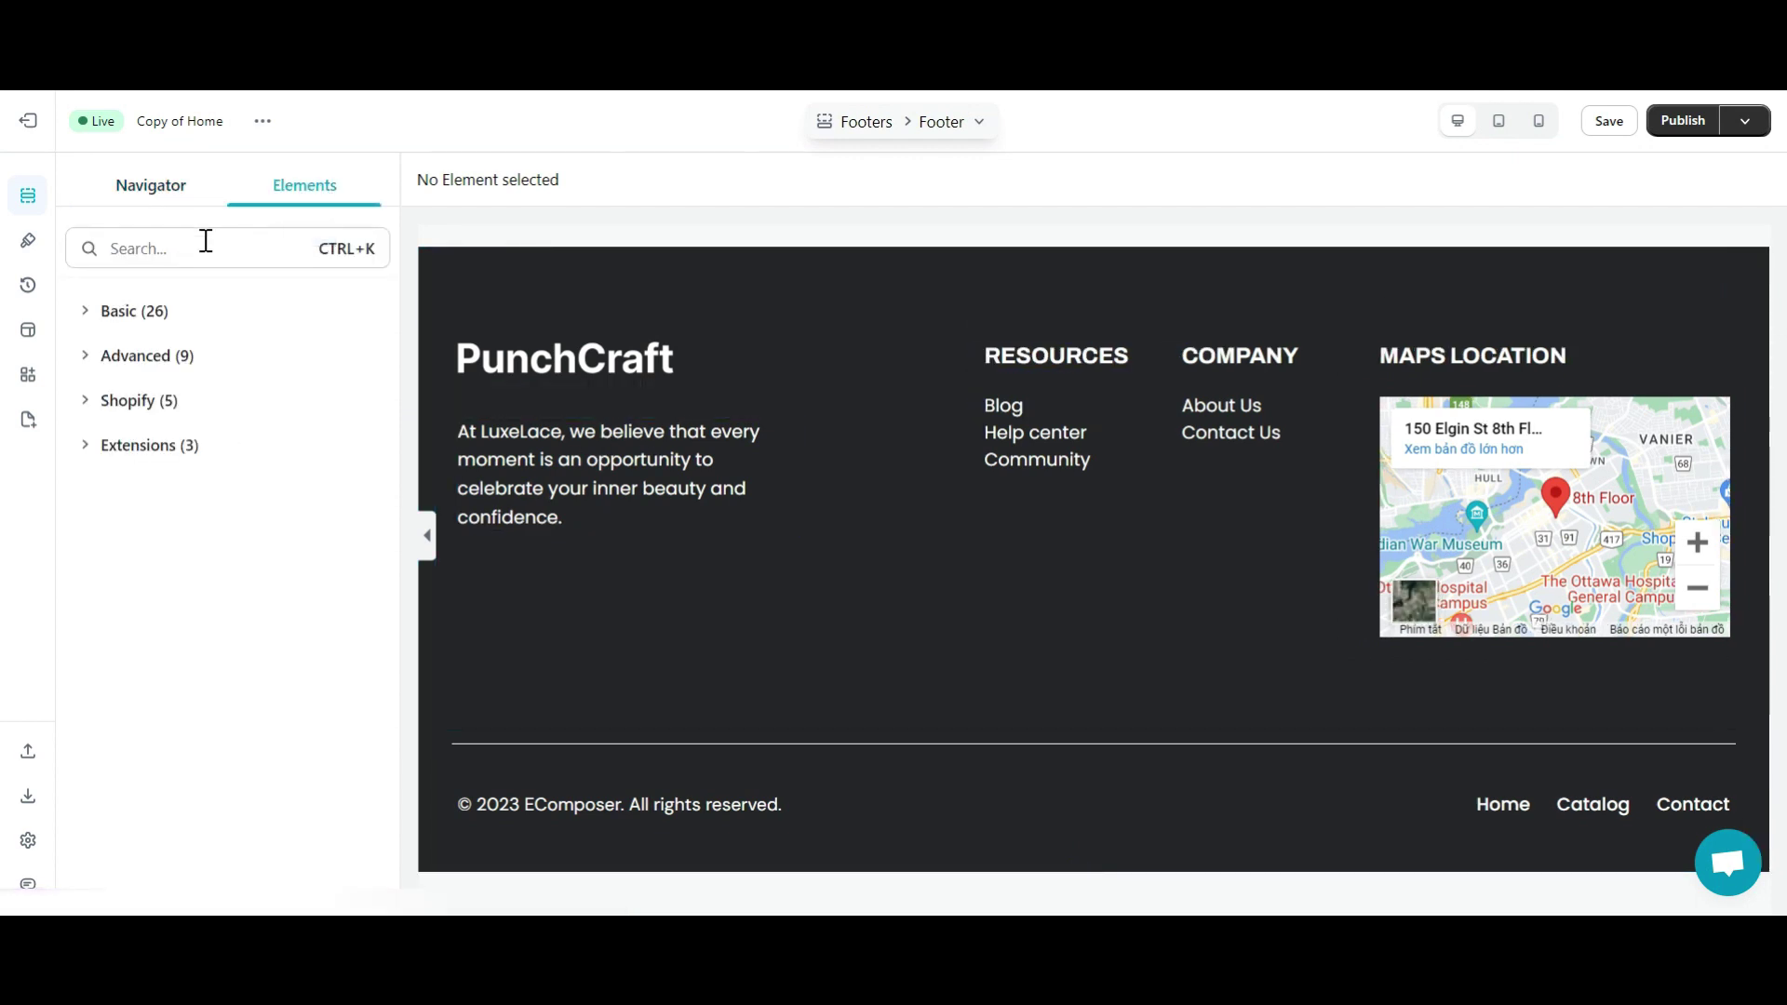
{"action": "left_click", "coordinate": [206, 241]}
{"action": "type", "text": "social"}
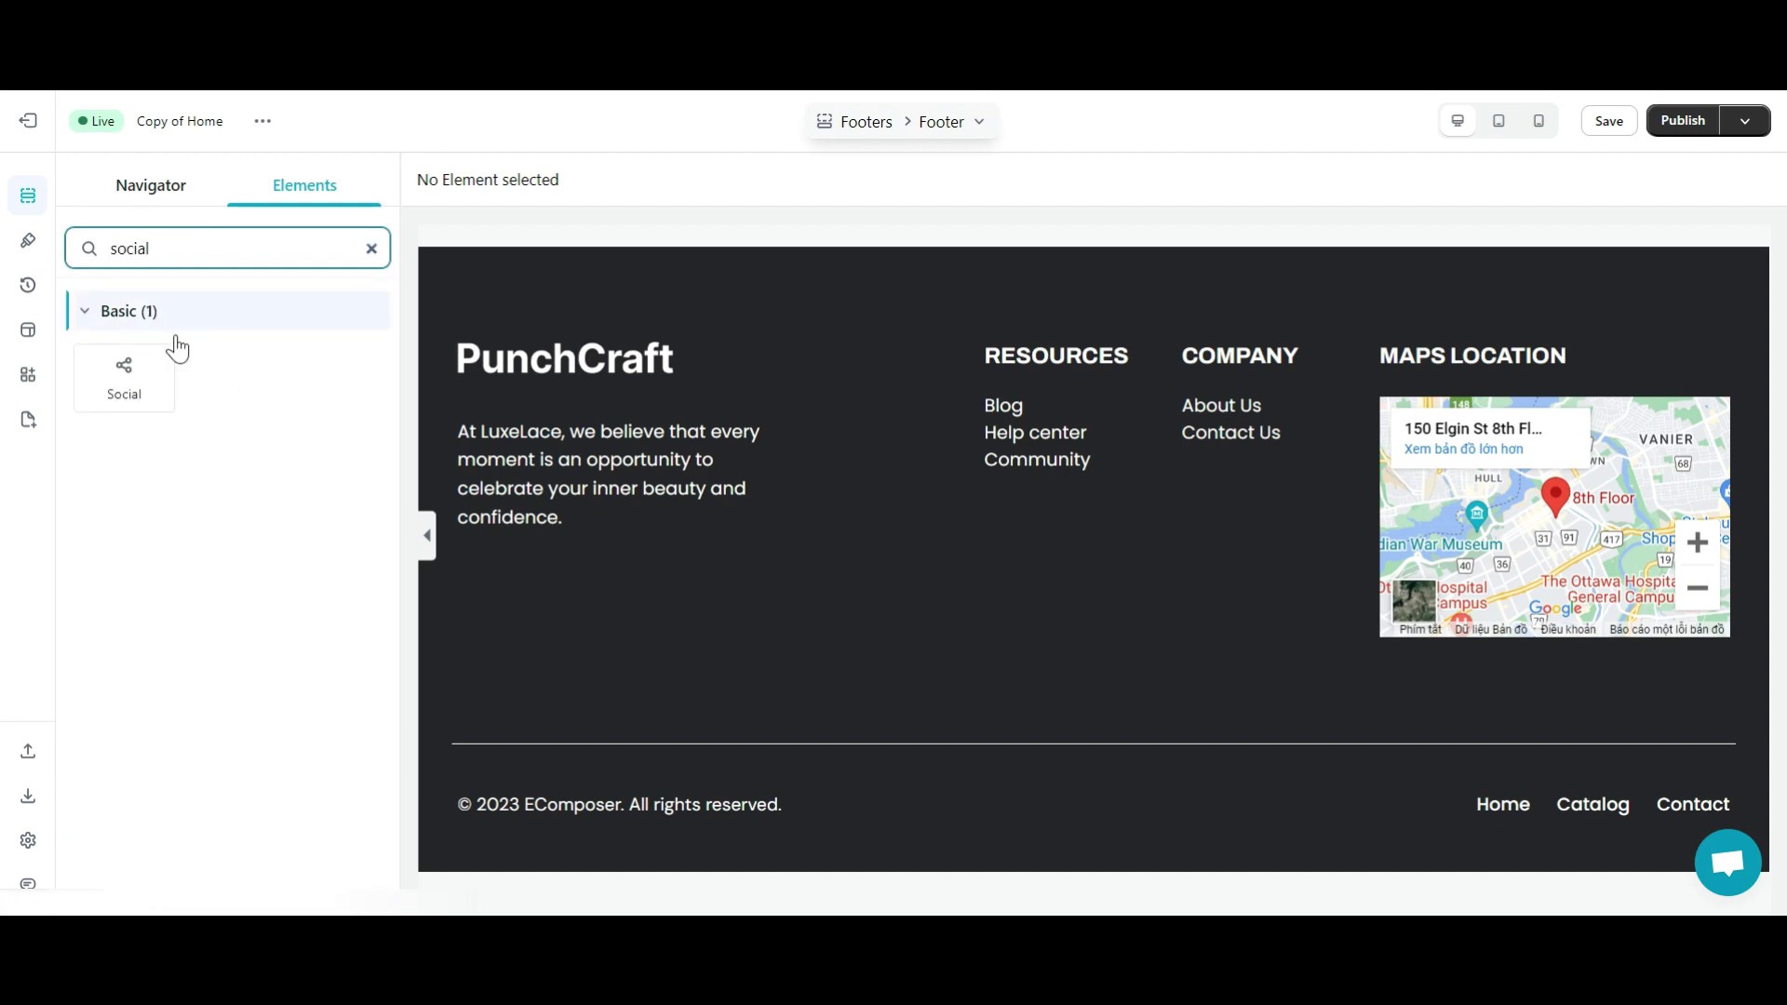
{"action": "left_click_drag", "start_coordinate": [177, 349], "coordinate": [605, 563]}
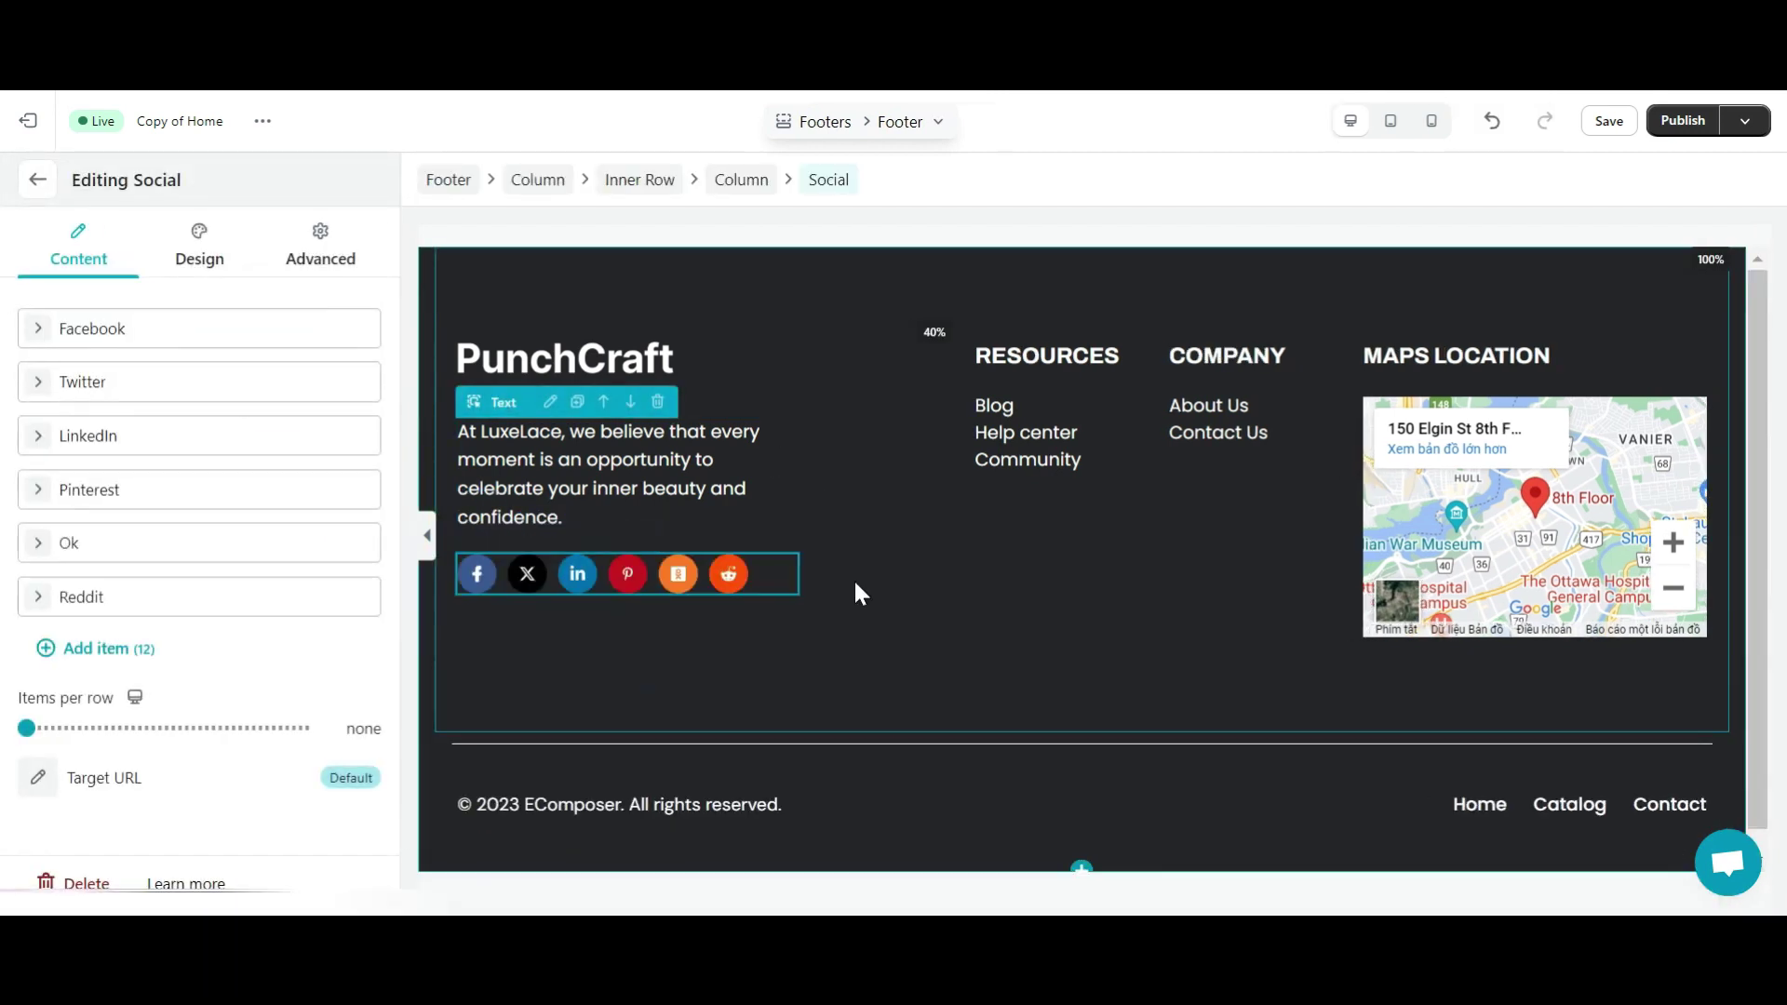
{"action": "left_click", "coordinate": [330, 335]}
{"action": "left_click", "coordinate": [330, 335]}
{"action": "left_click", "coordinate": [330, 335]}
{"action": "left_click", "coordinate": [330, 335]}
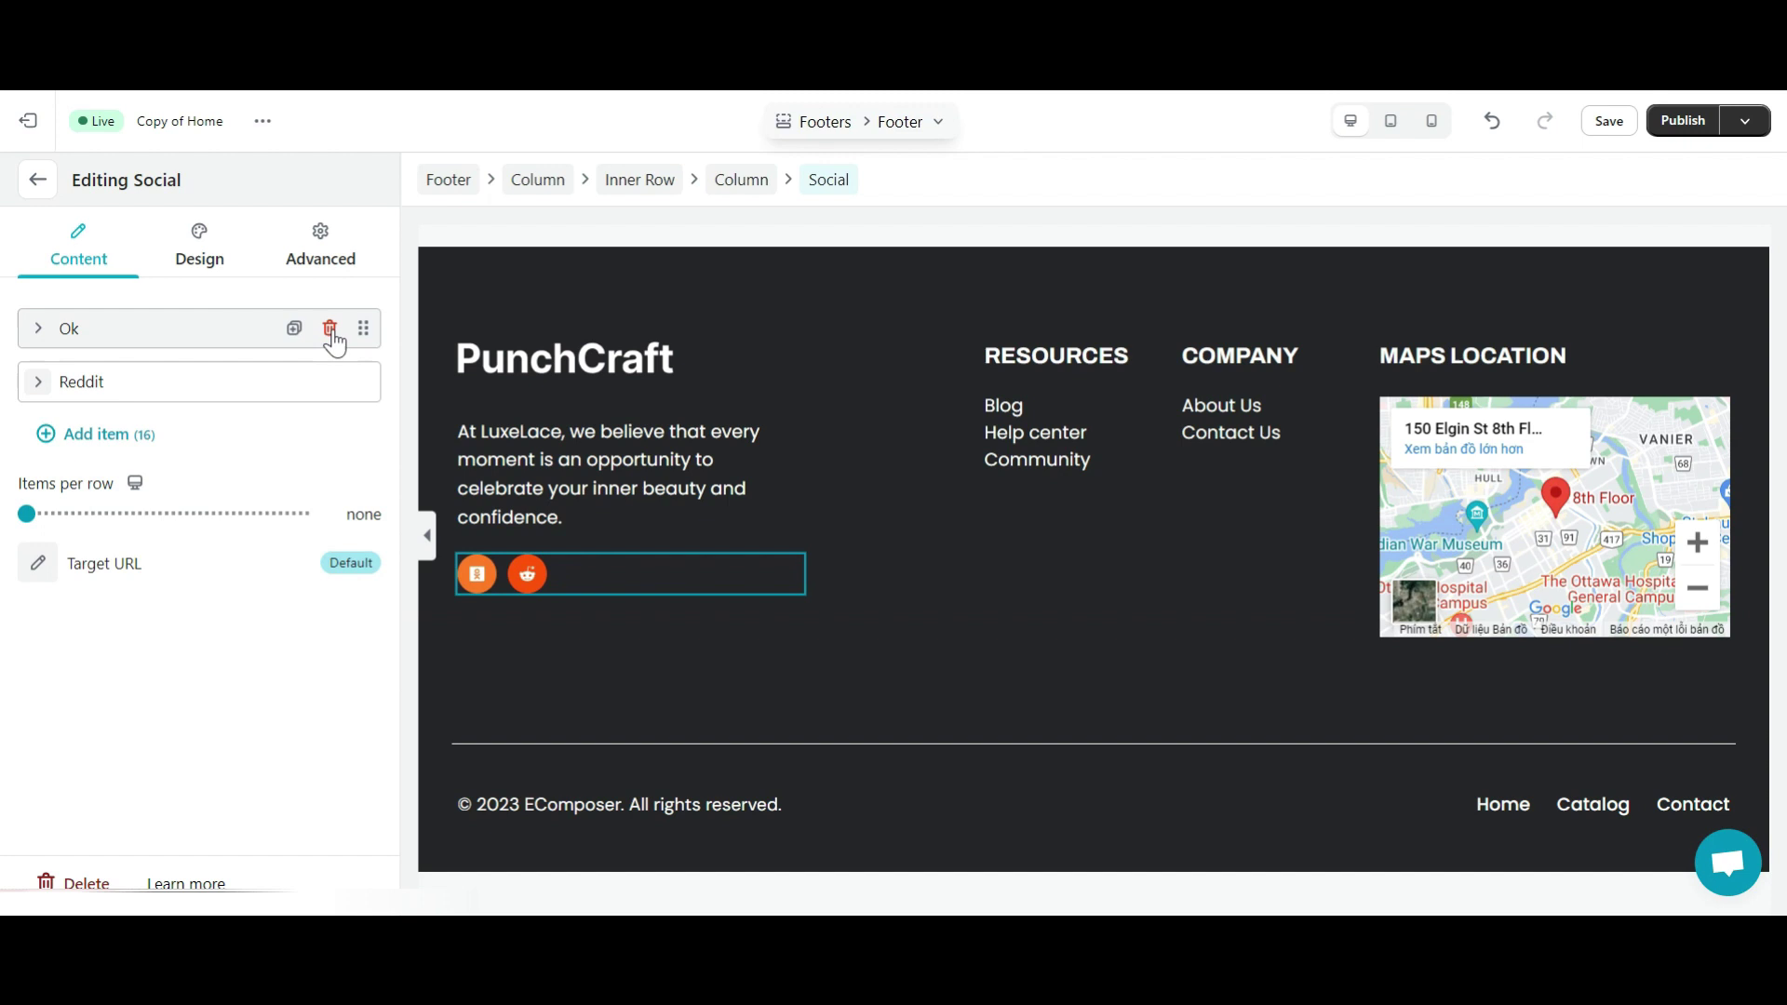
{"action": "left_click", "coordinate": [330, 335]}
{"action": "left_click", "coordinate": [330, 333]}
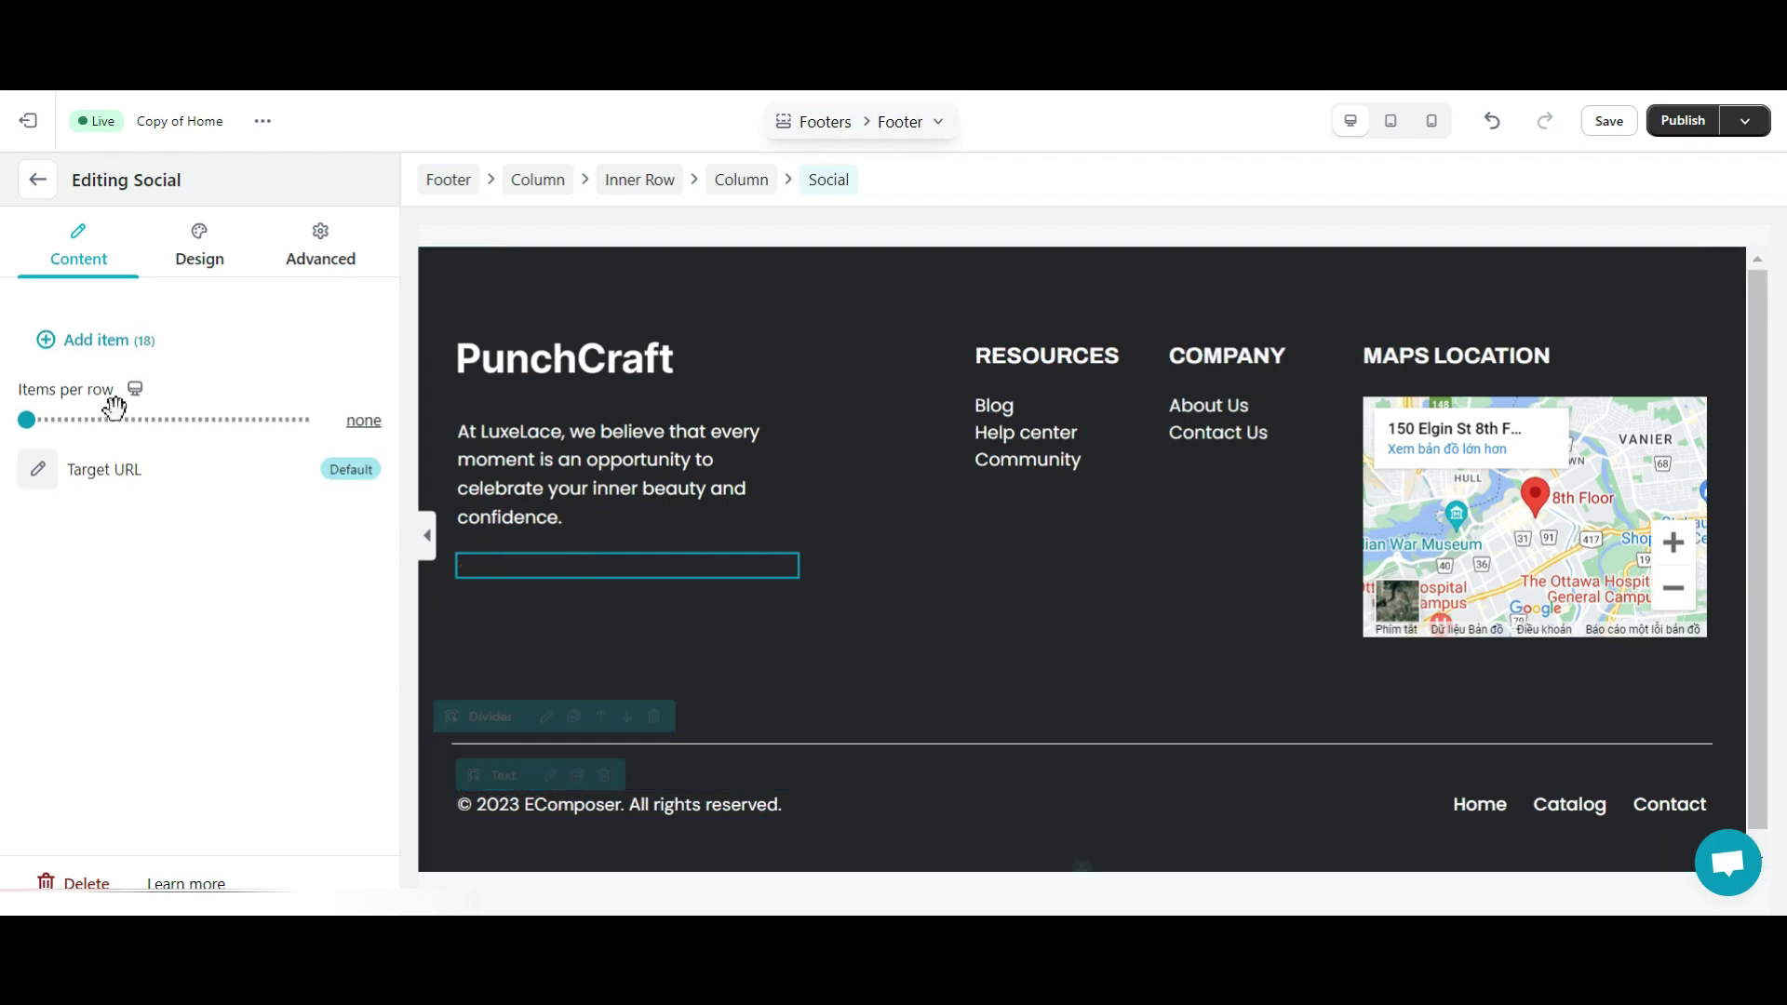
Add a Custom social item whose Link sharing points to Instagram
{"action": "left_click", "coordinate": [130, 355]}
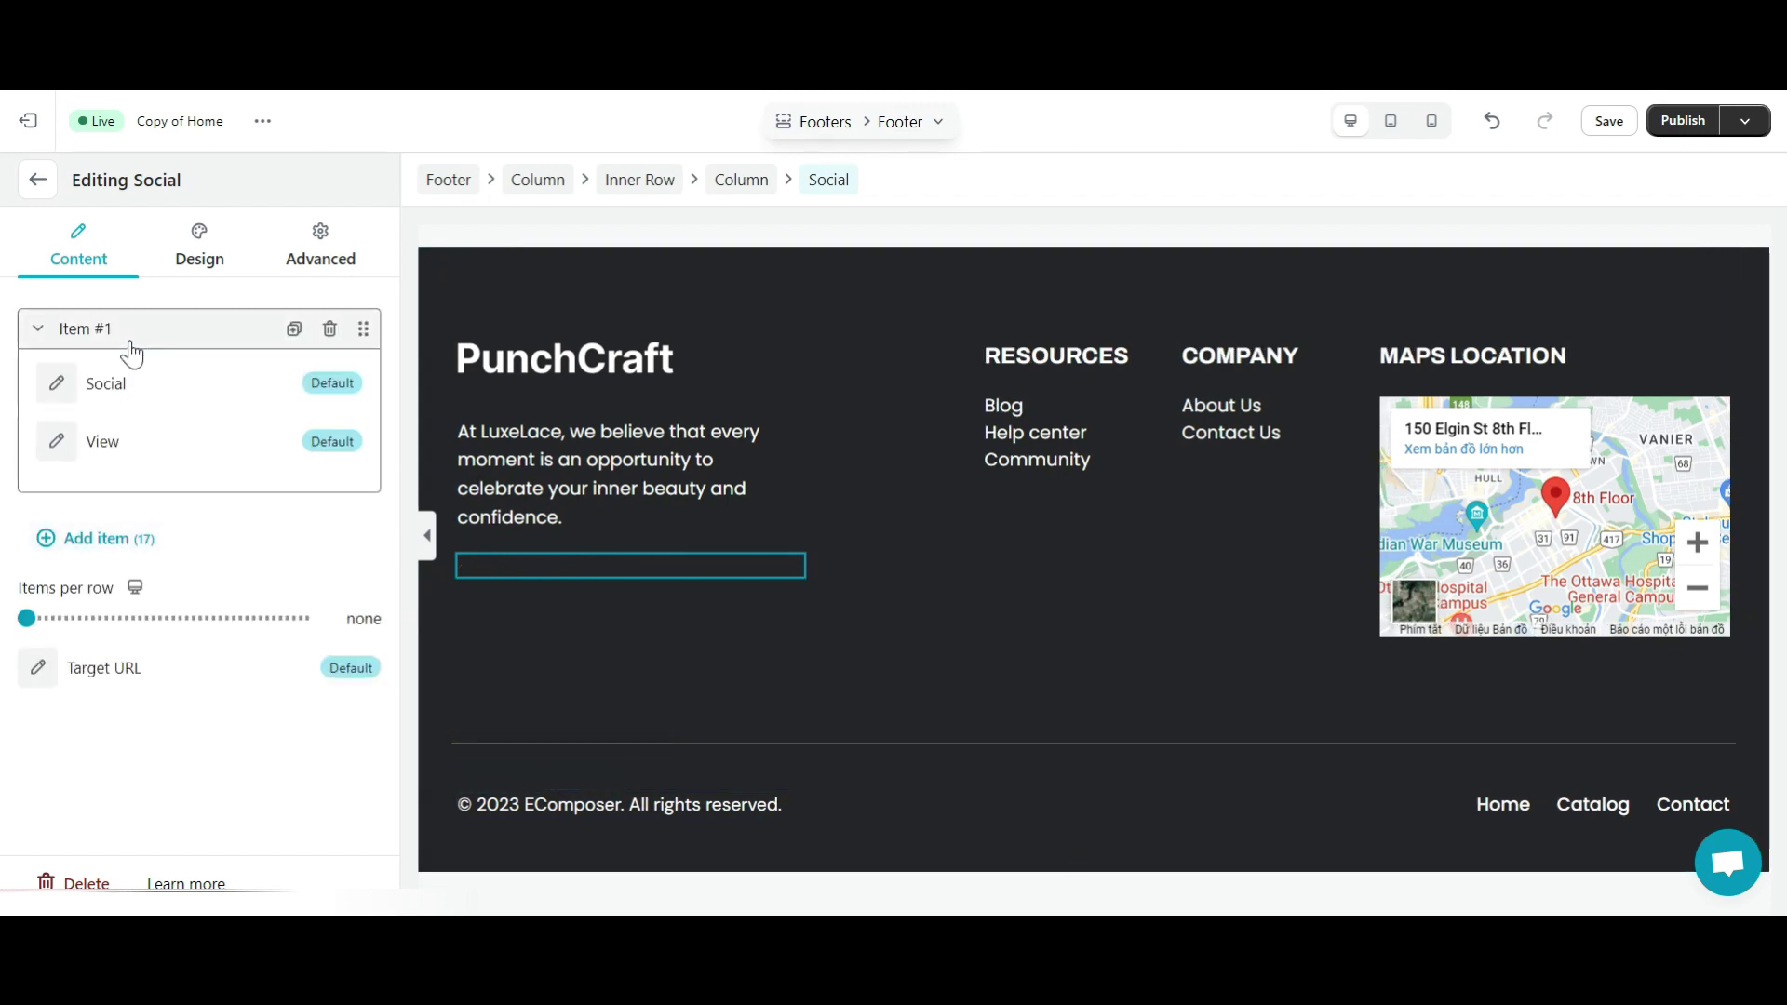
{"action": "left_click", "coordinate": [58, 383]}
{"action": "scroll", "coordinate": [96, 577], "scroll_direction": "down", "scroll_amount": 6}
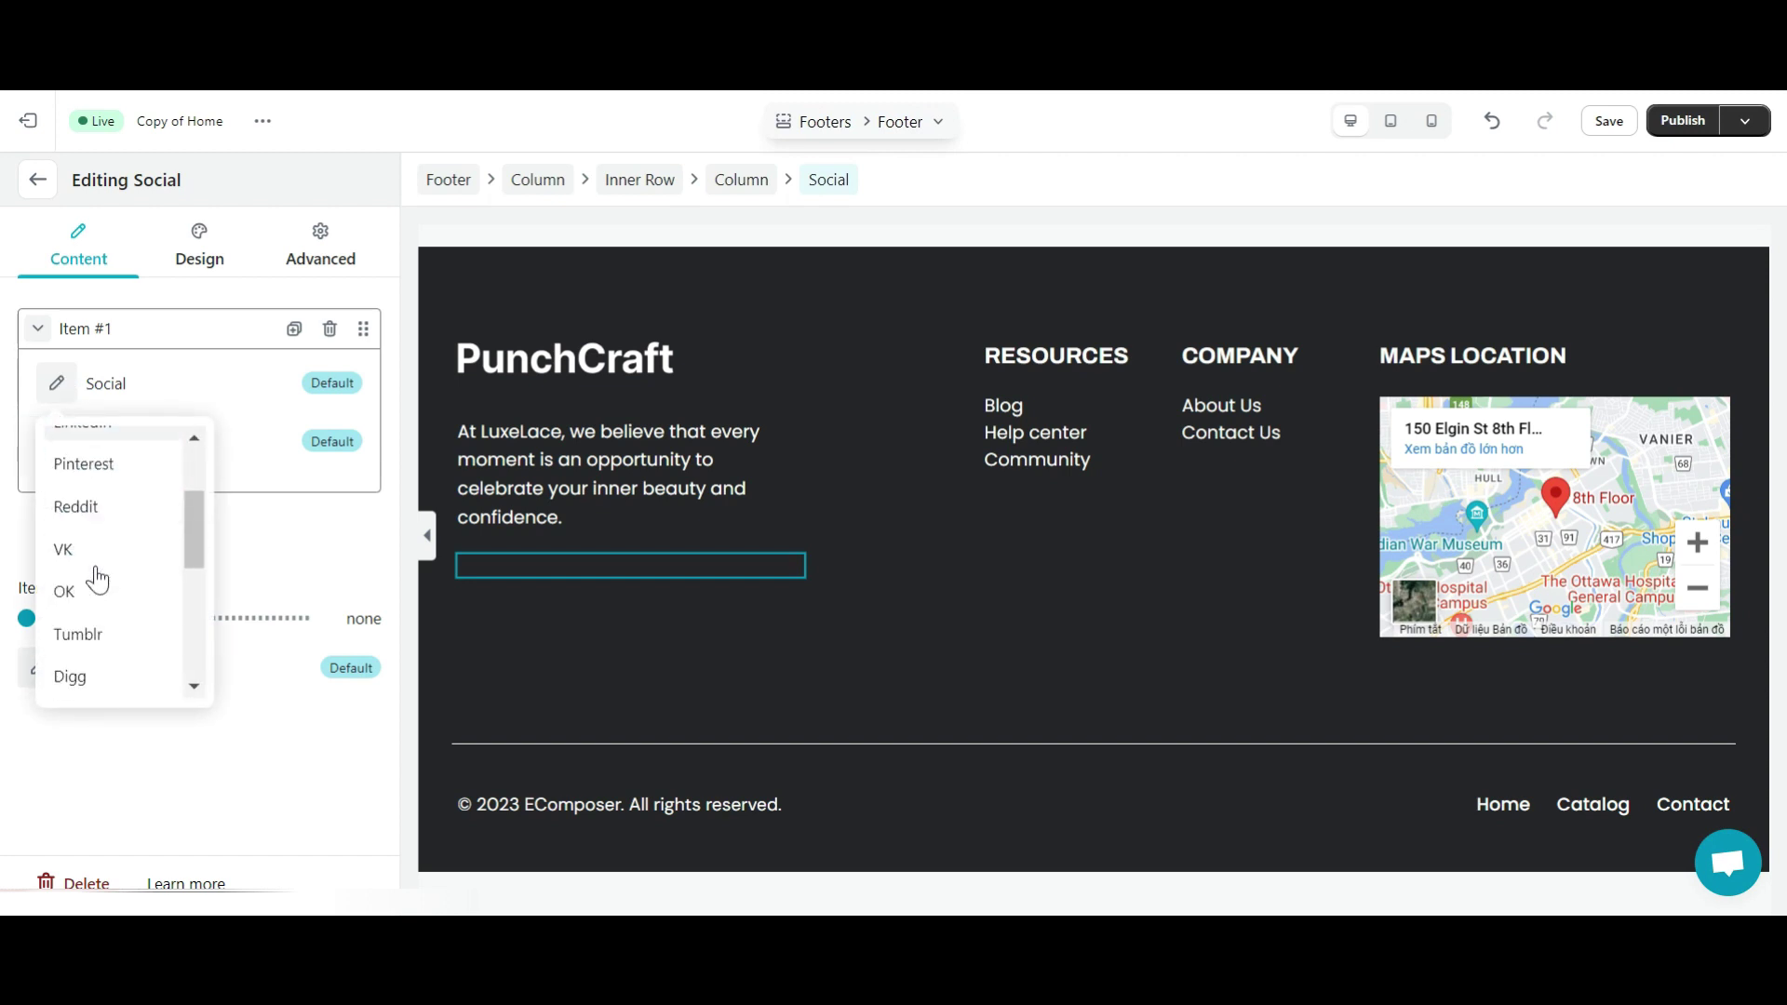
{"action": "left_click", "coordinate": [94, 684]}
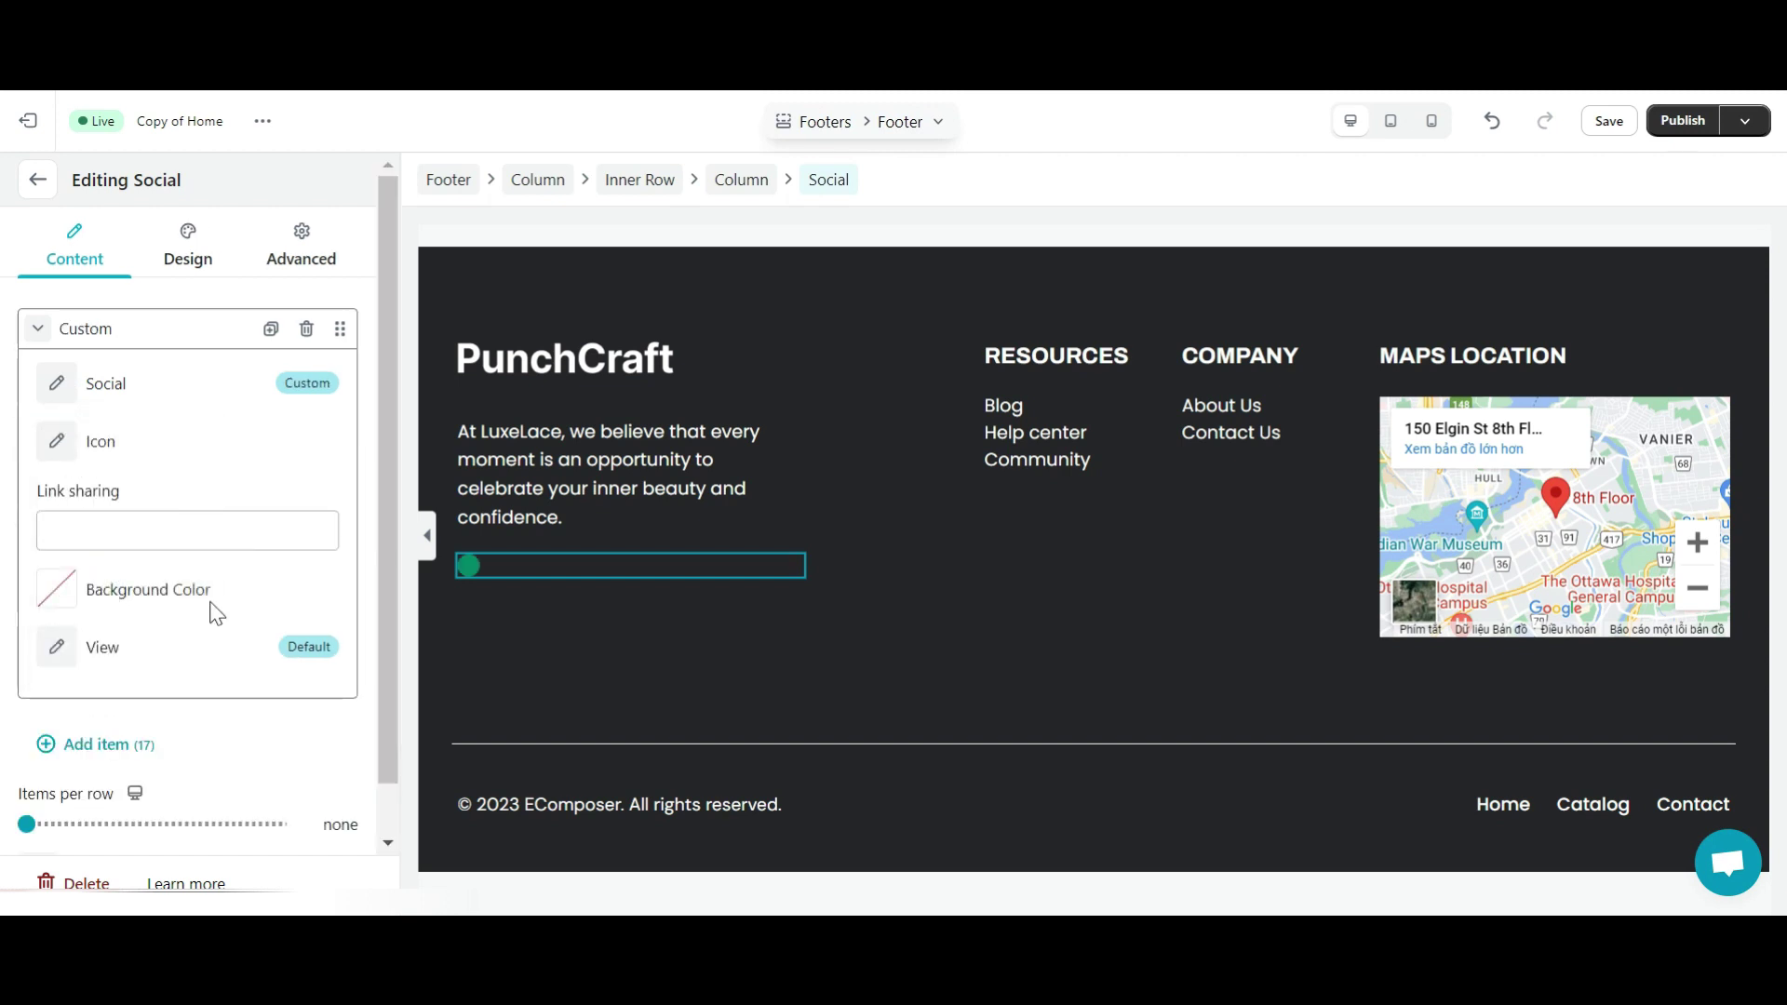
{"action": "left_click", "coordinate": [147, 518]}
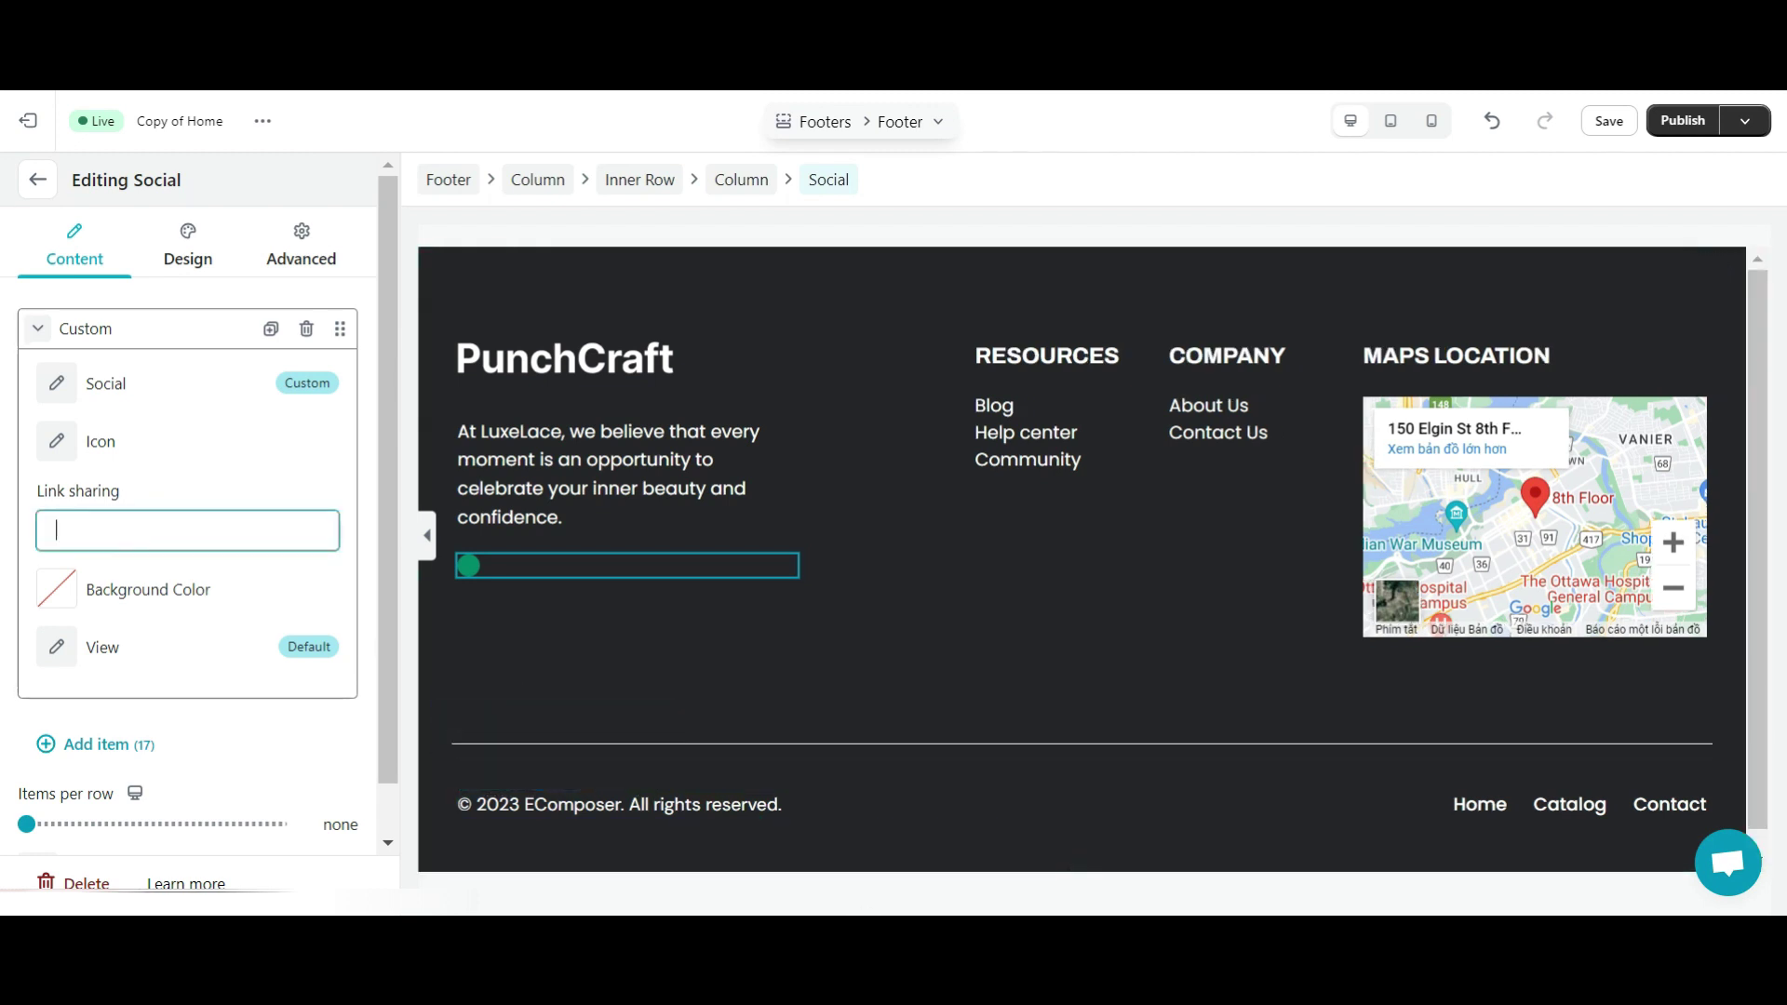
{"action": "left_click", "coordinate": [15, 847]}
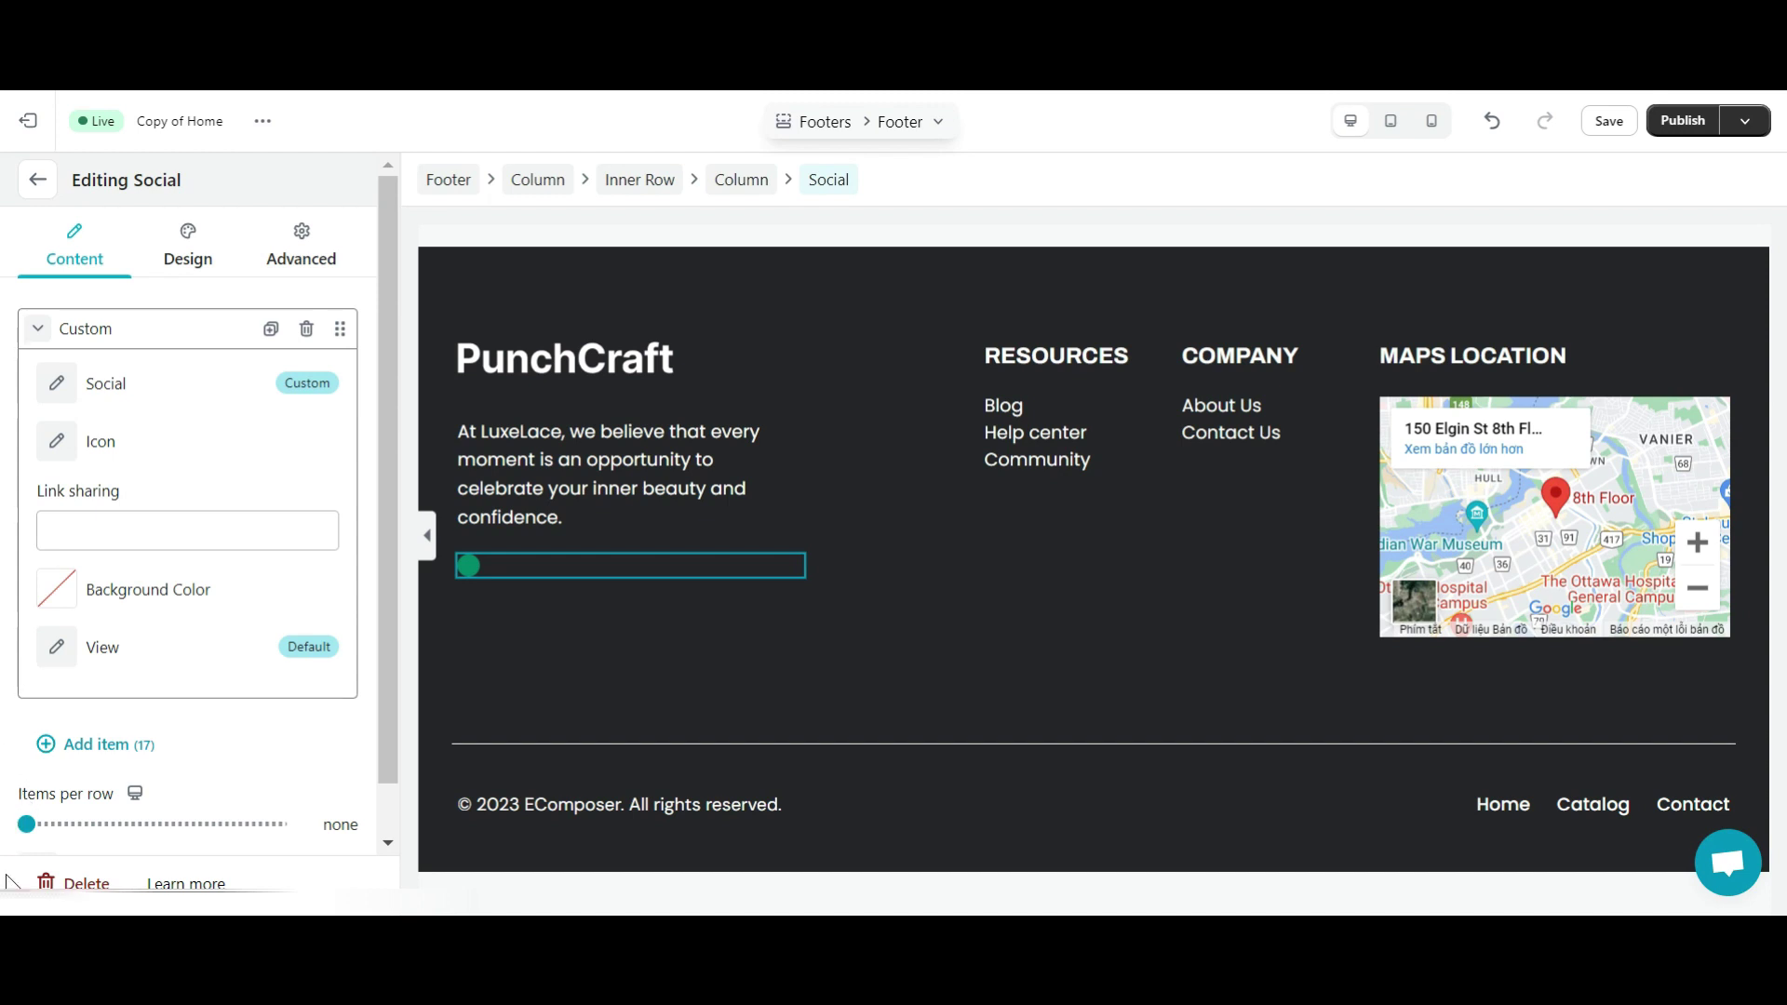
Give the custom item an Instagram icon and a light pink background colour
{"action": "left_click", "coordinate": [55, 441]}
{"action": "left_click", "coordinate": [153, 296]}
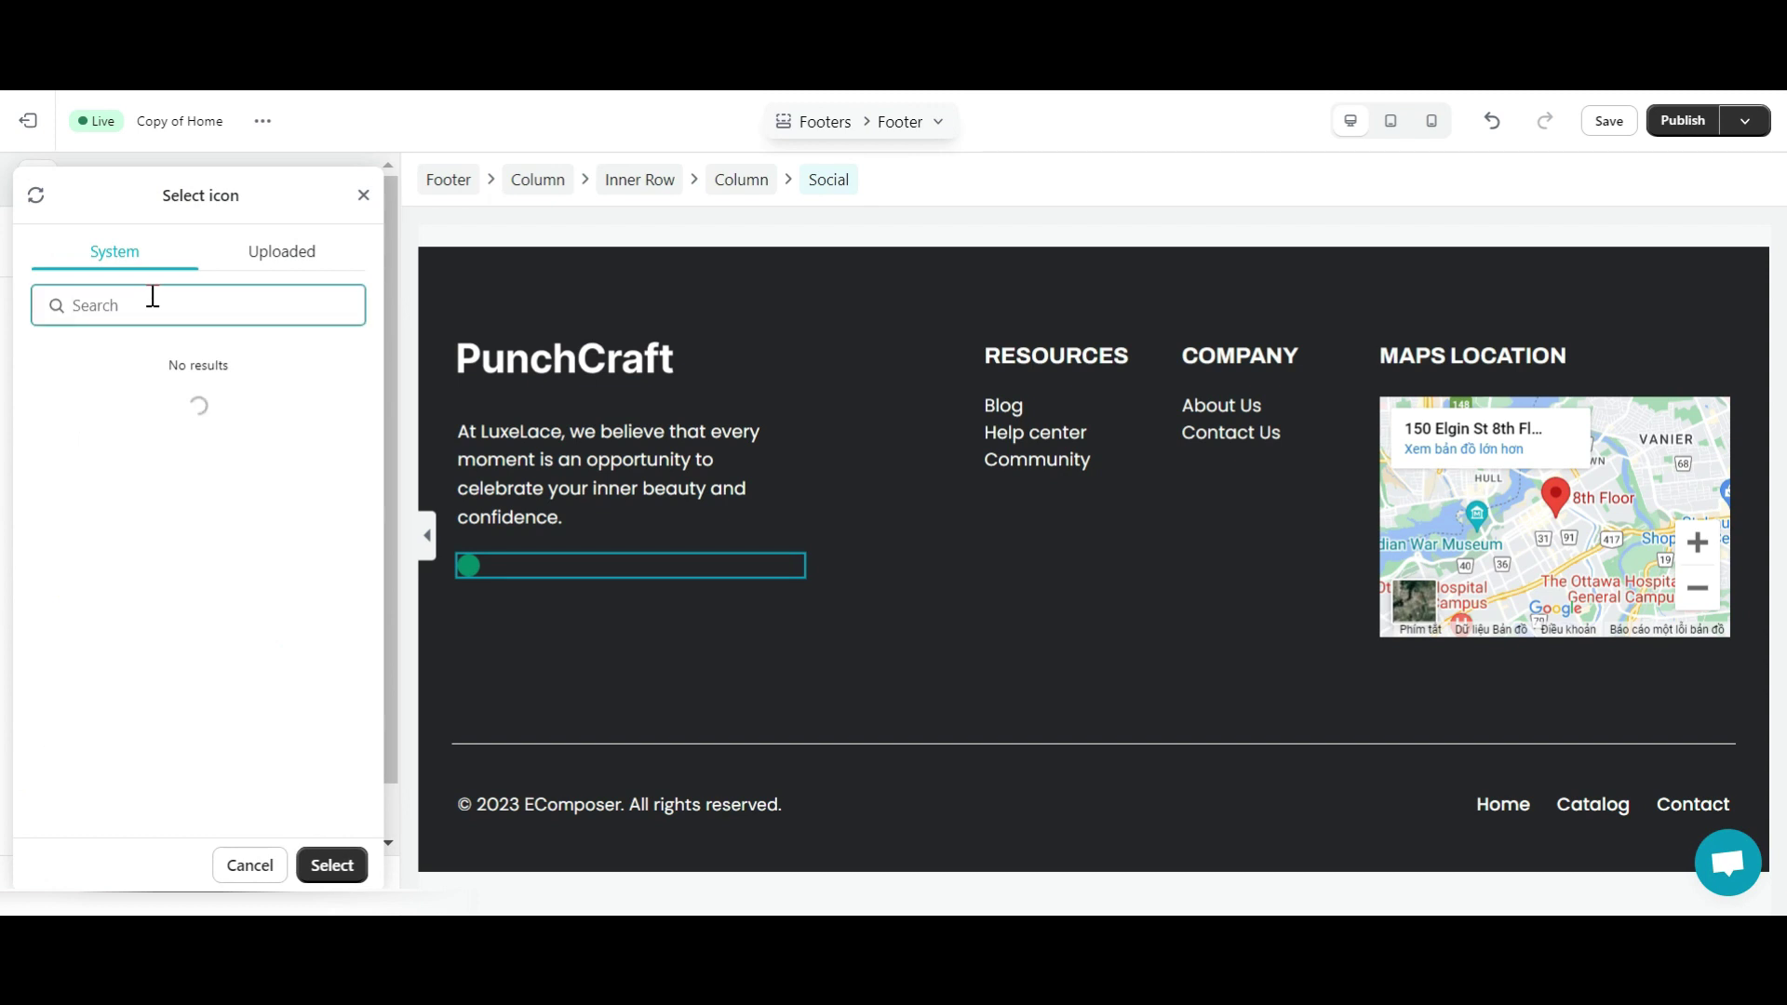
{"action": "type", "text": "insta"}
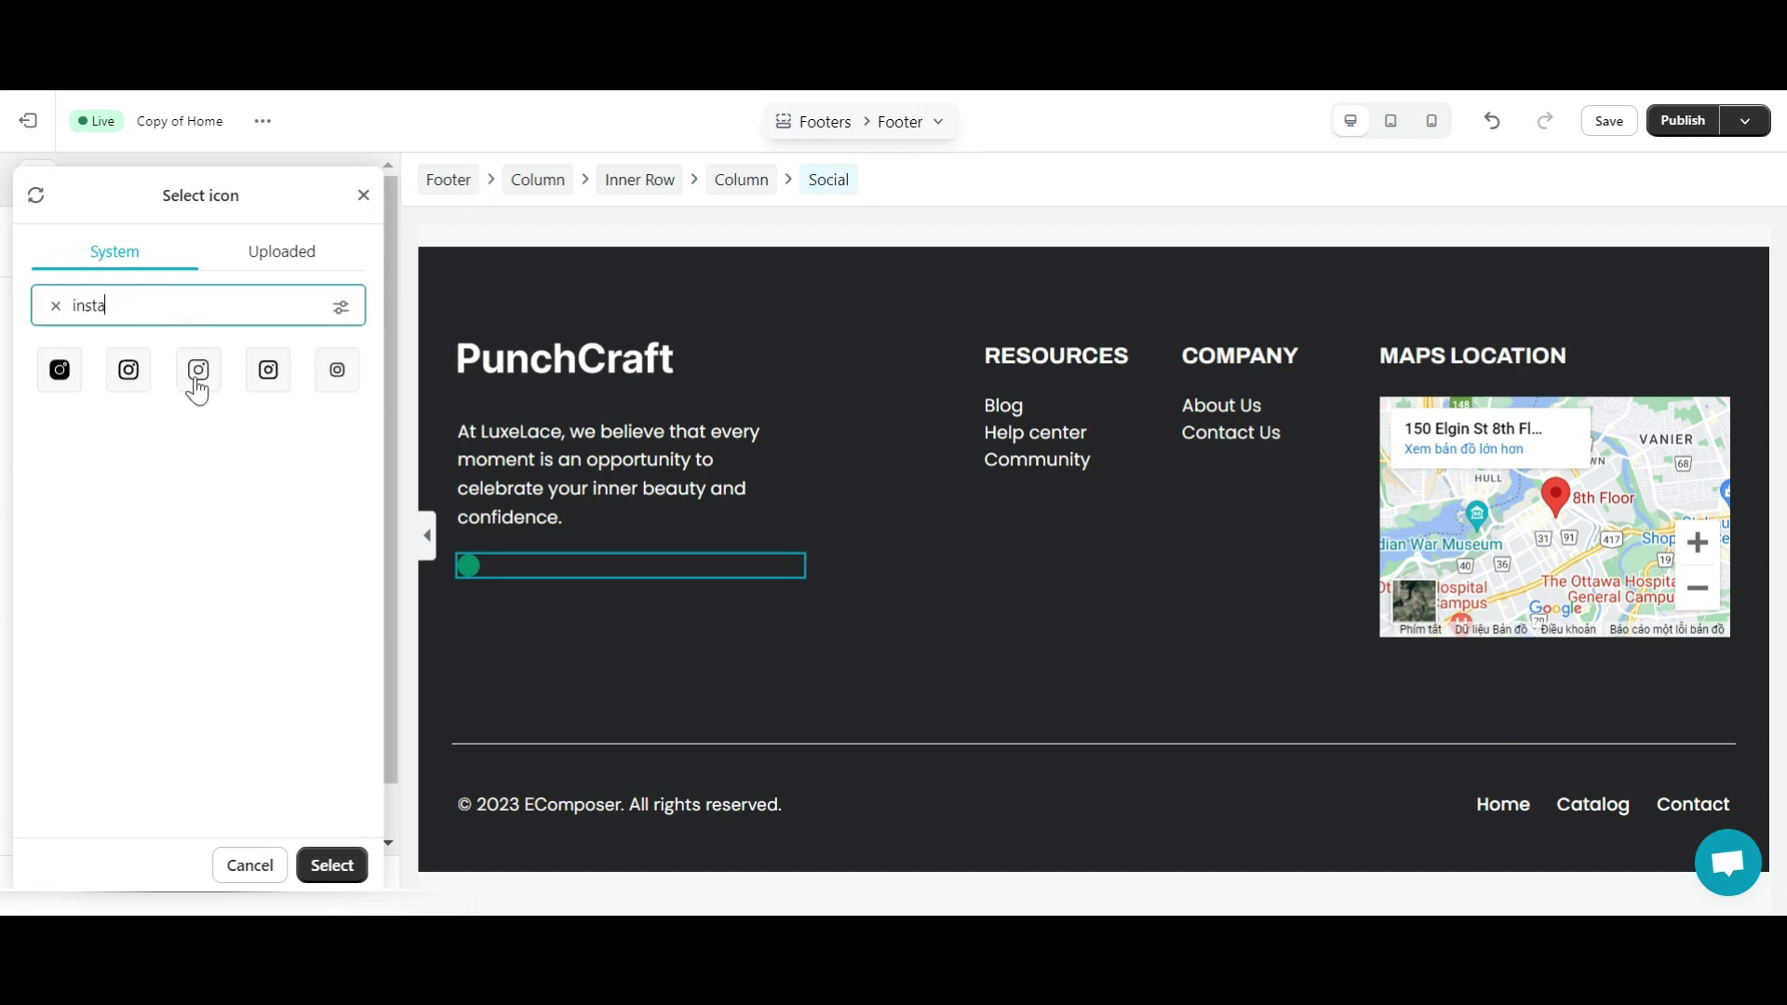
{"action": "left_click", "coordinate": [199, 372]}
{"action": "left_click", "coordinate": [350, 873]}
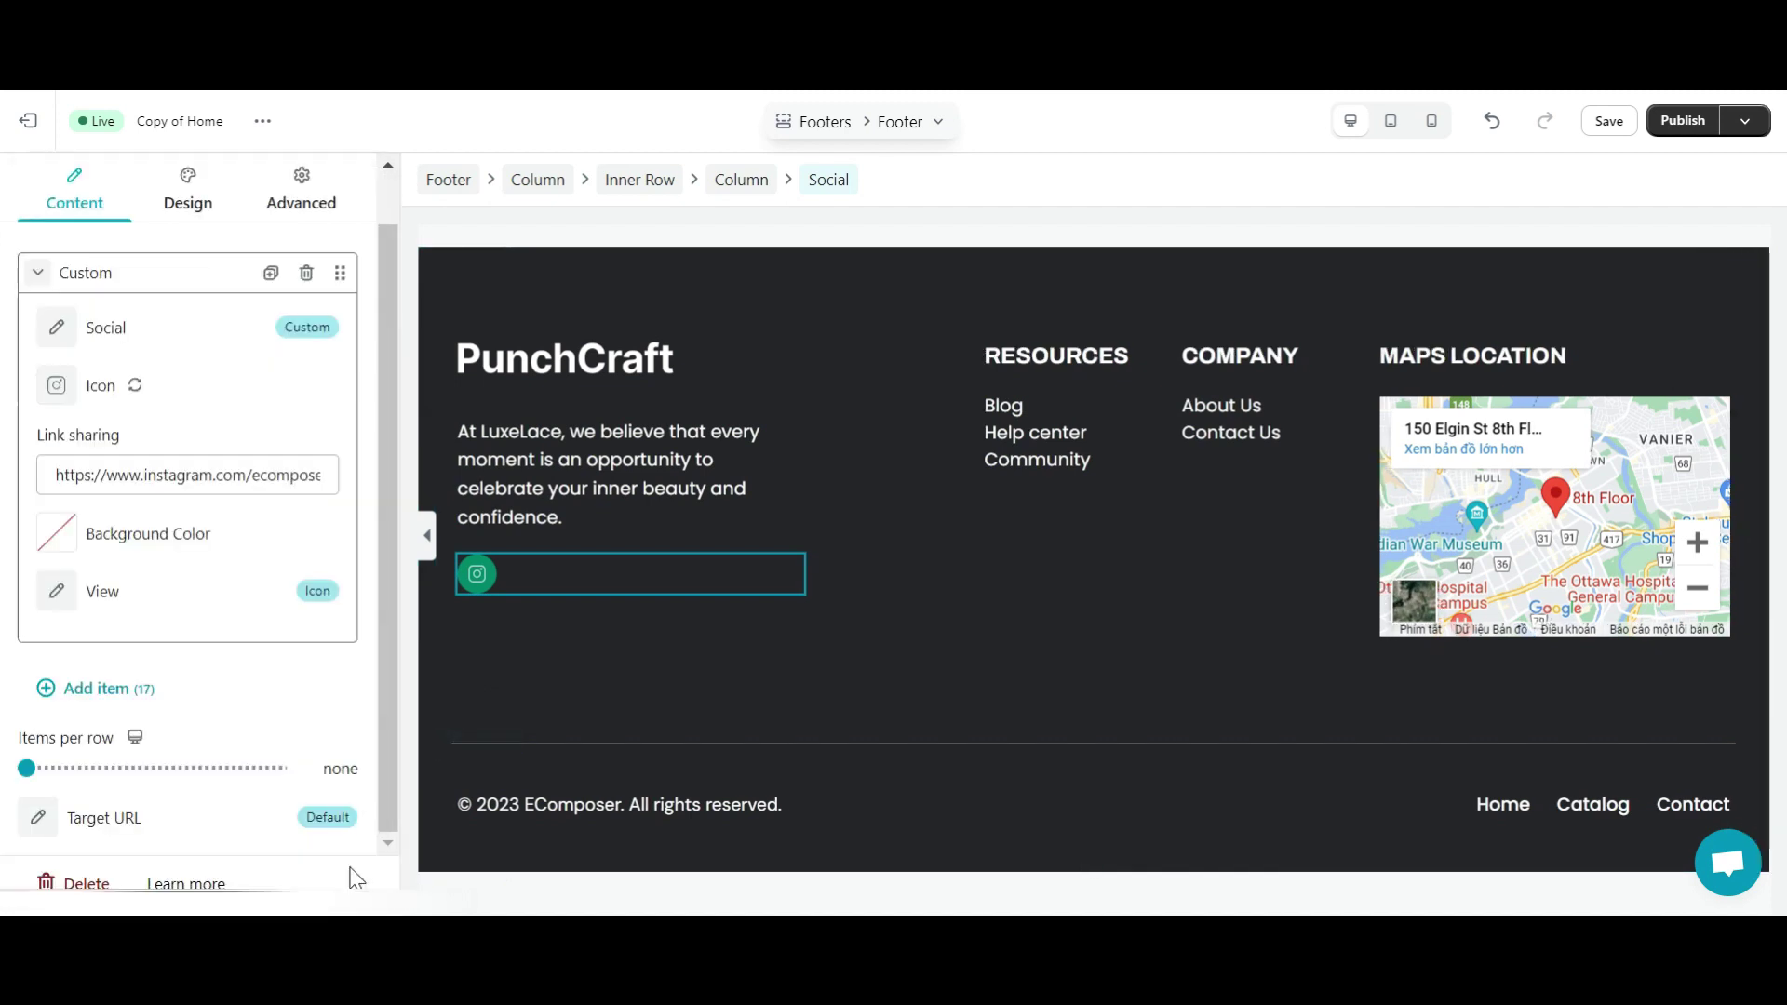
{"action": "left_click", "coordinate": [73, 542]}
{"action": "scroll", "coordinate": [275, 657], "scroll_direction": "down", "scroll_amount": 1}
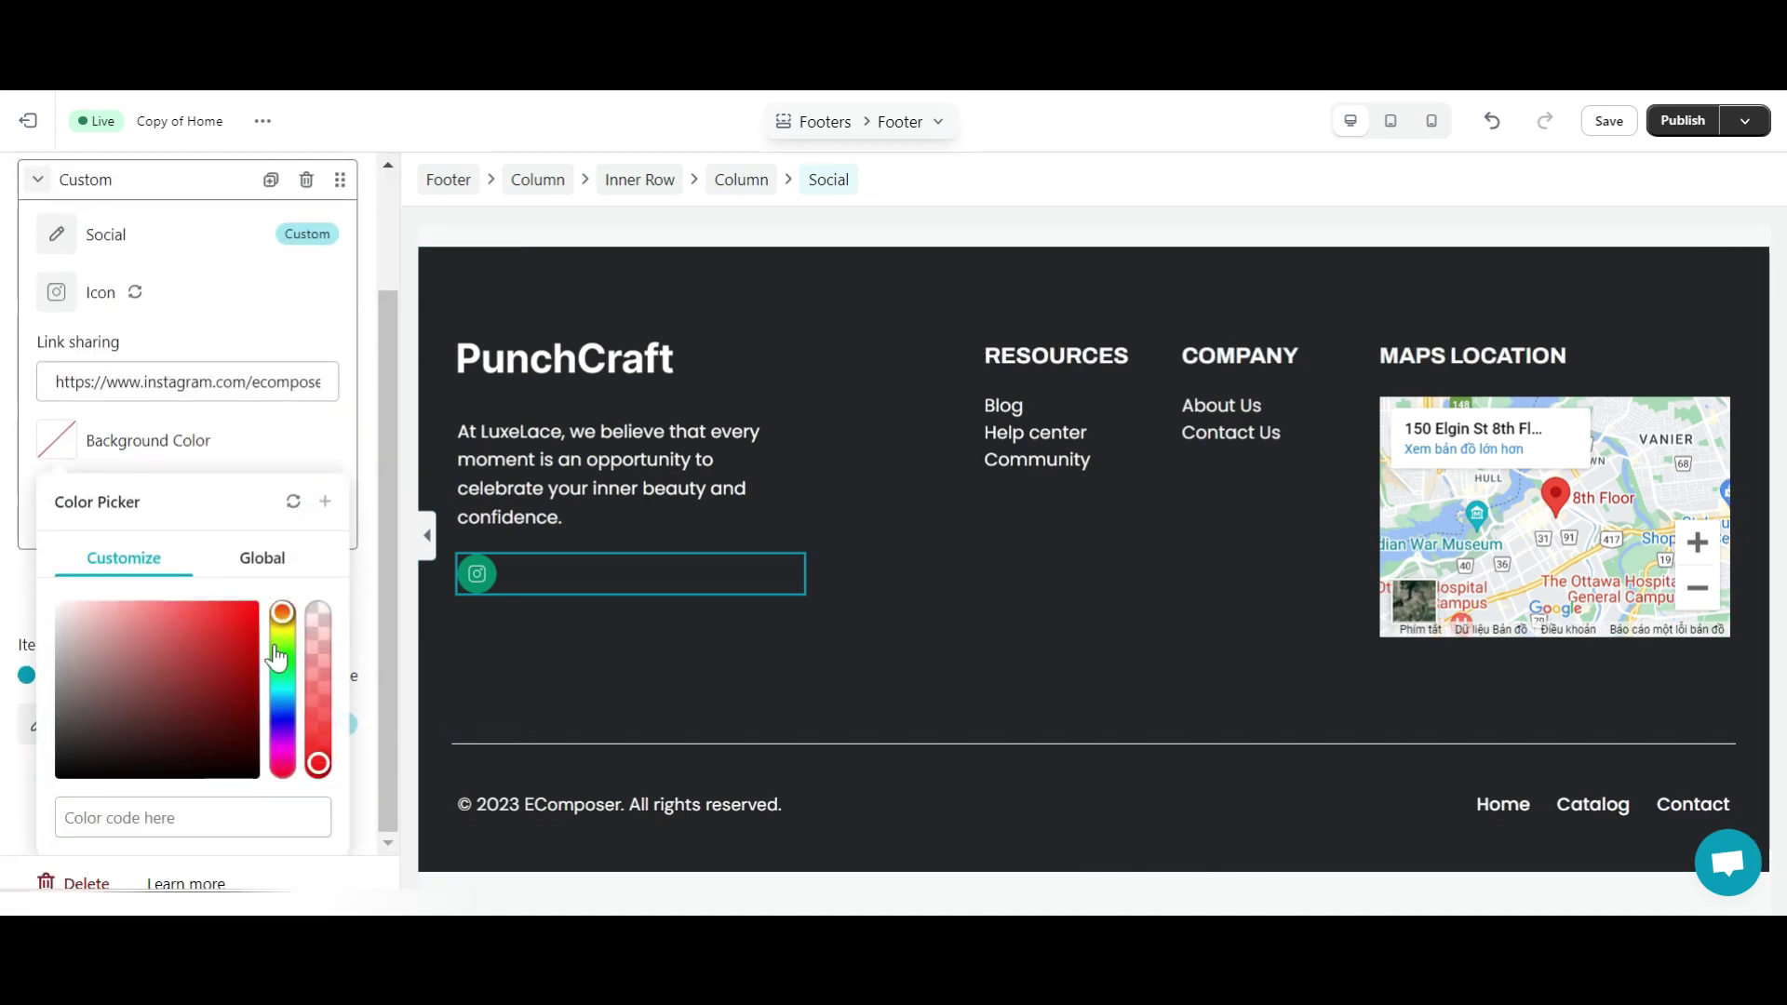
{"action": "left_click", "coordinate": [266, 807]}
{"action": "scroll", "coordinate": [266, 807], "scroll_direction": "up", "scroll_amount": 1}
{"action": "left_click", "coordinate": [316, 553]}
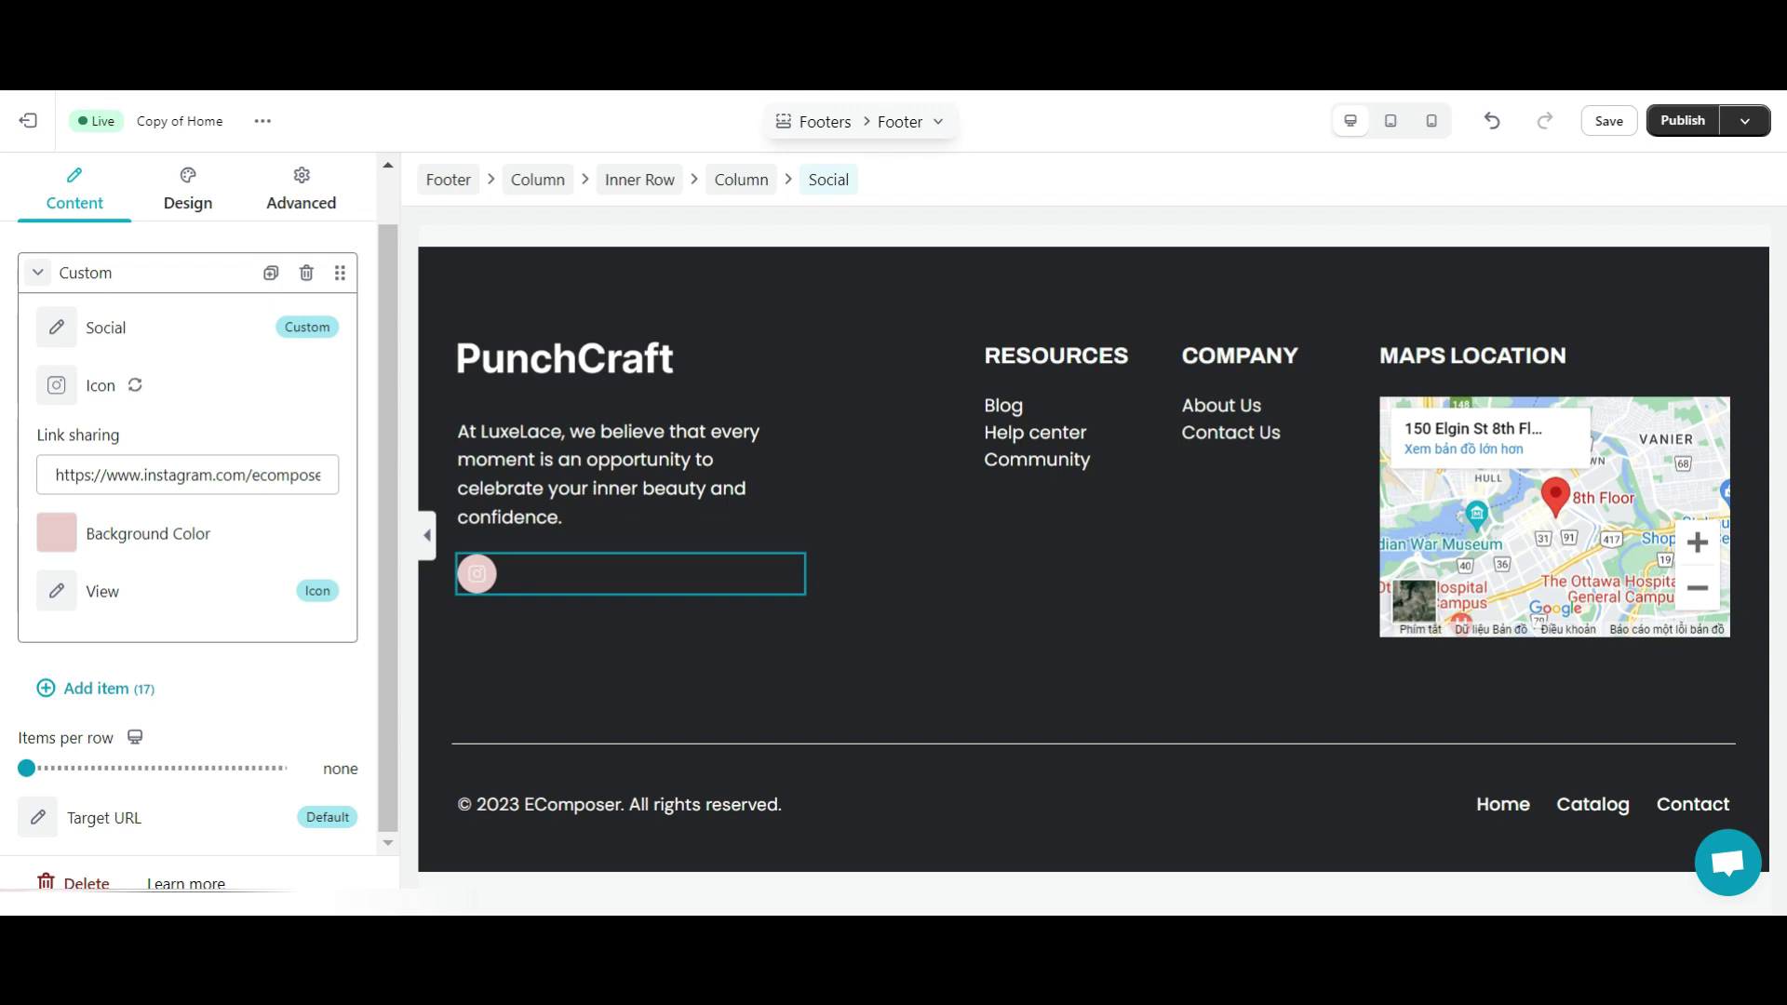
Add a second Custom item with the YouTube icon, its channel link and light pink background
{"action": "left_click", "coordinate": [117, 273]}
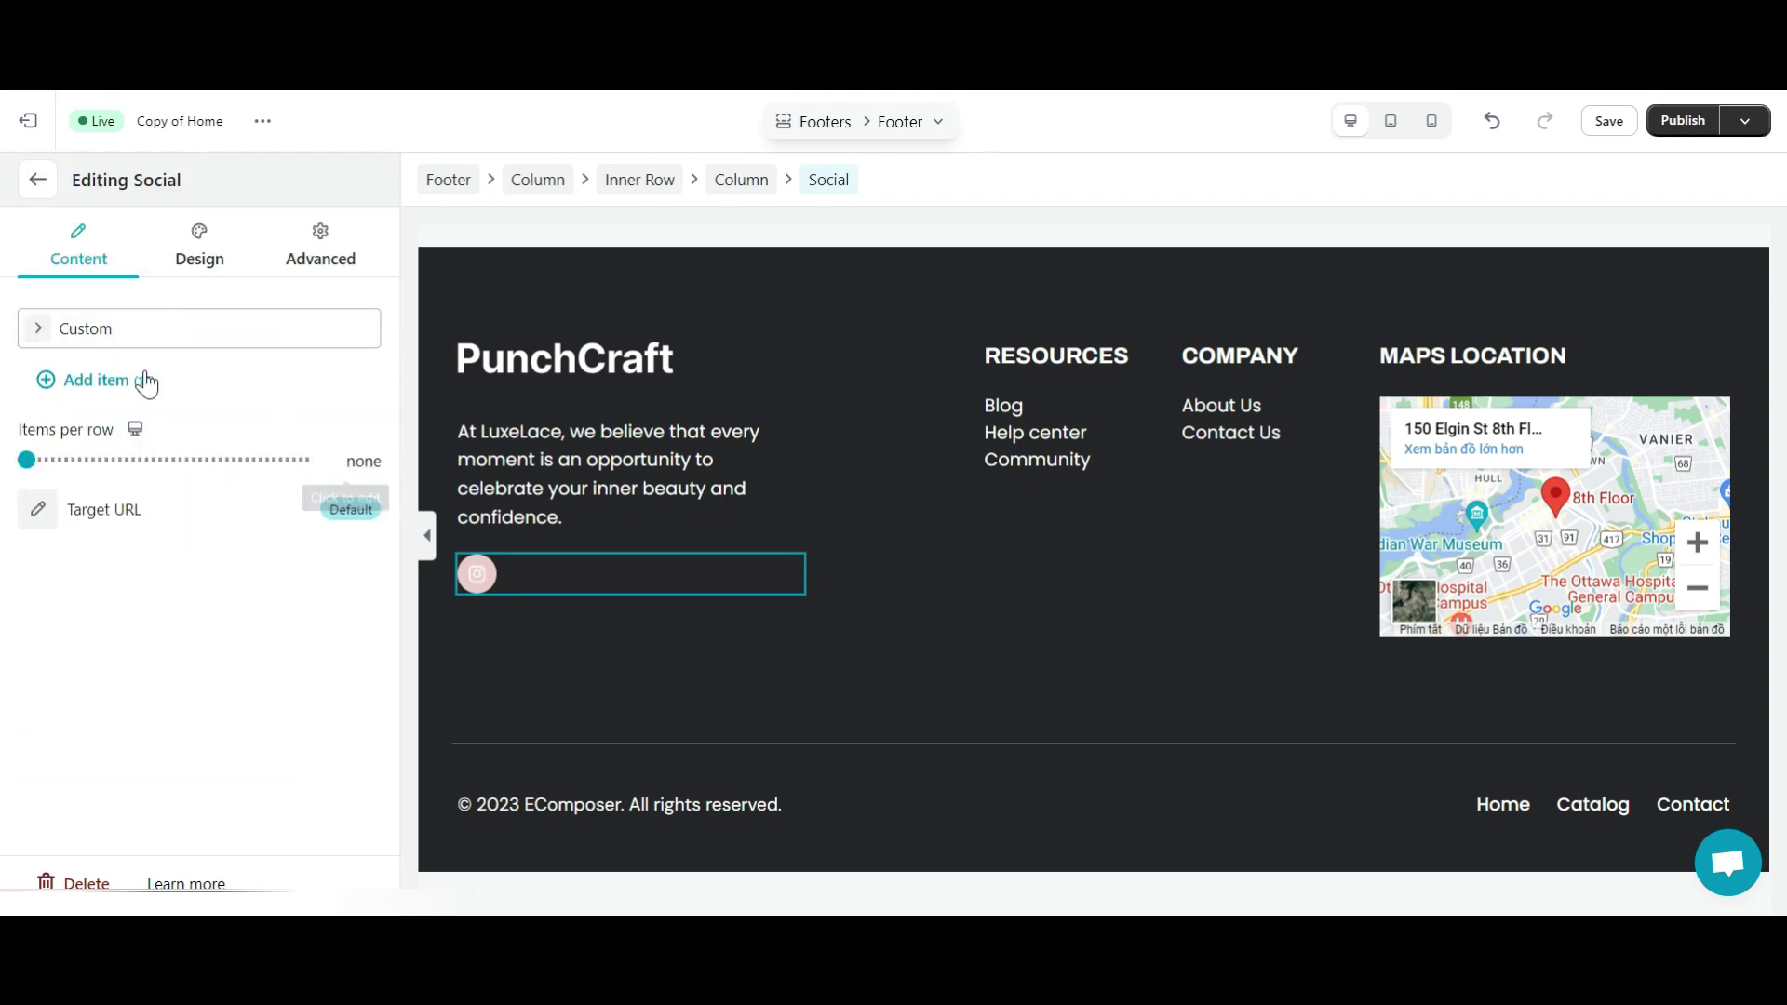
{"action": "left_click", "coordinate": [133, 377]}
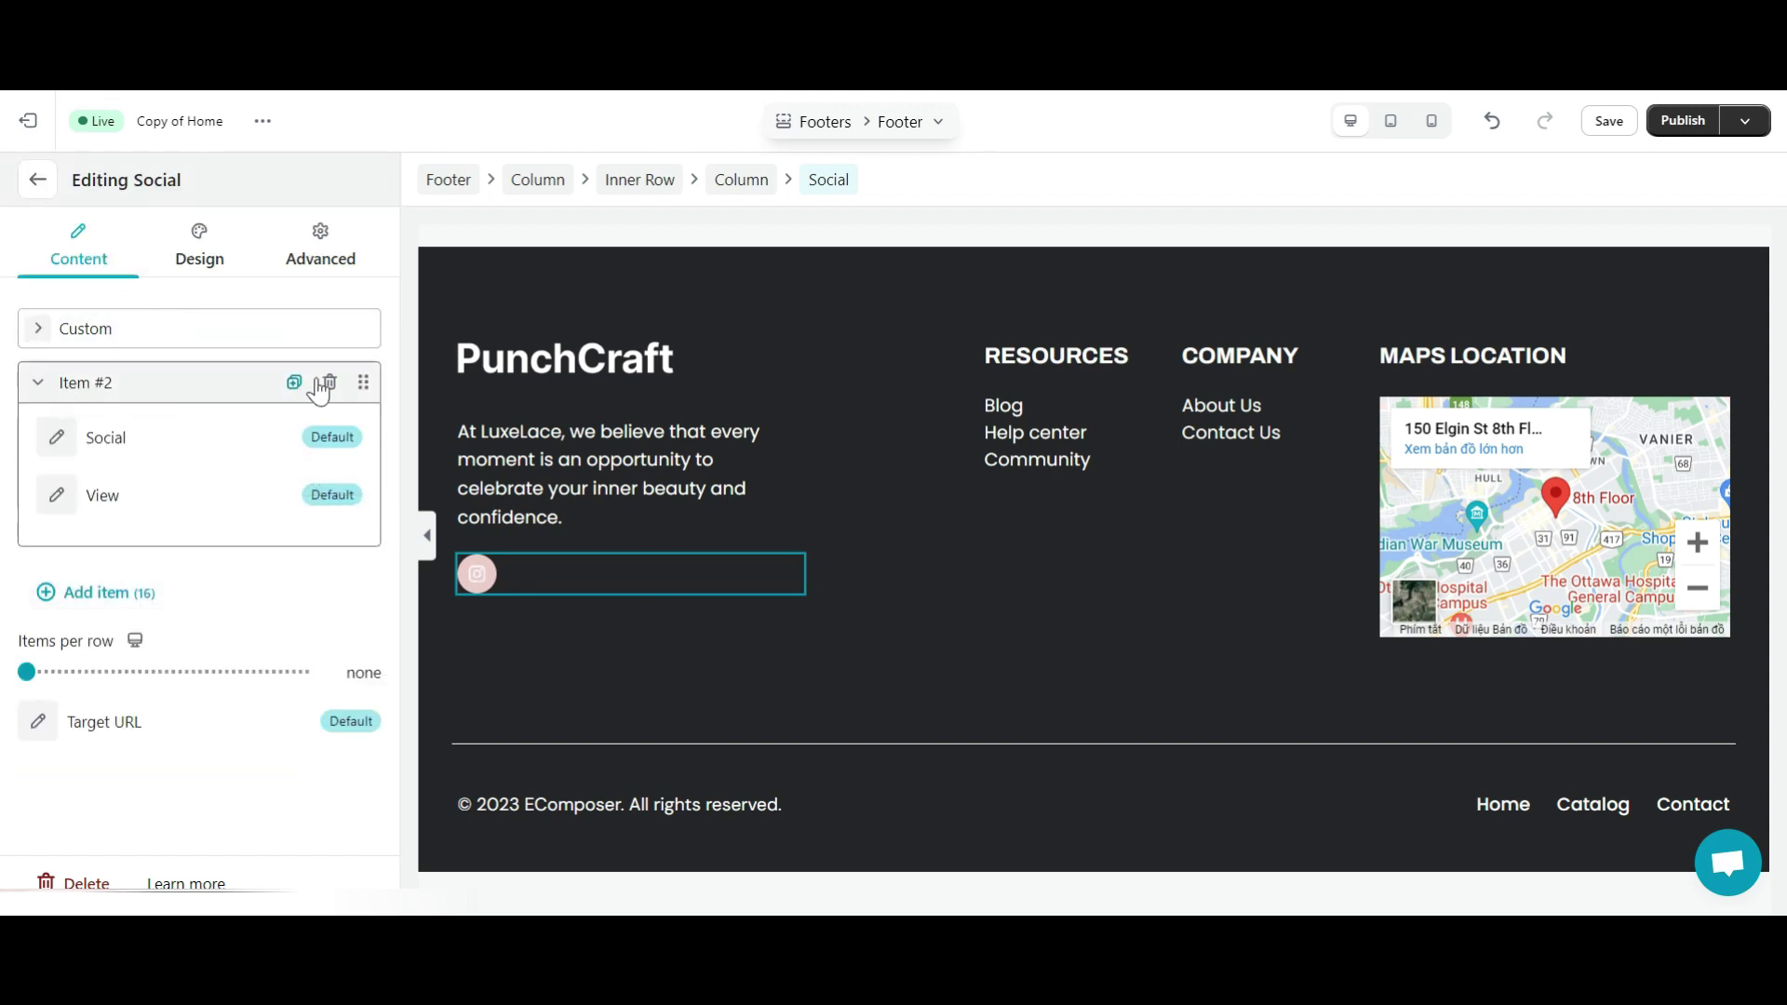
{"action": "left_click", "coordinate": [144, 451]}
{"action": "scroll", "coordinate": [111, 632], "scroll_direction": "down", "scroll_amount": 5}
{"action": "left_click", "coordinate": [83, 731]}
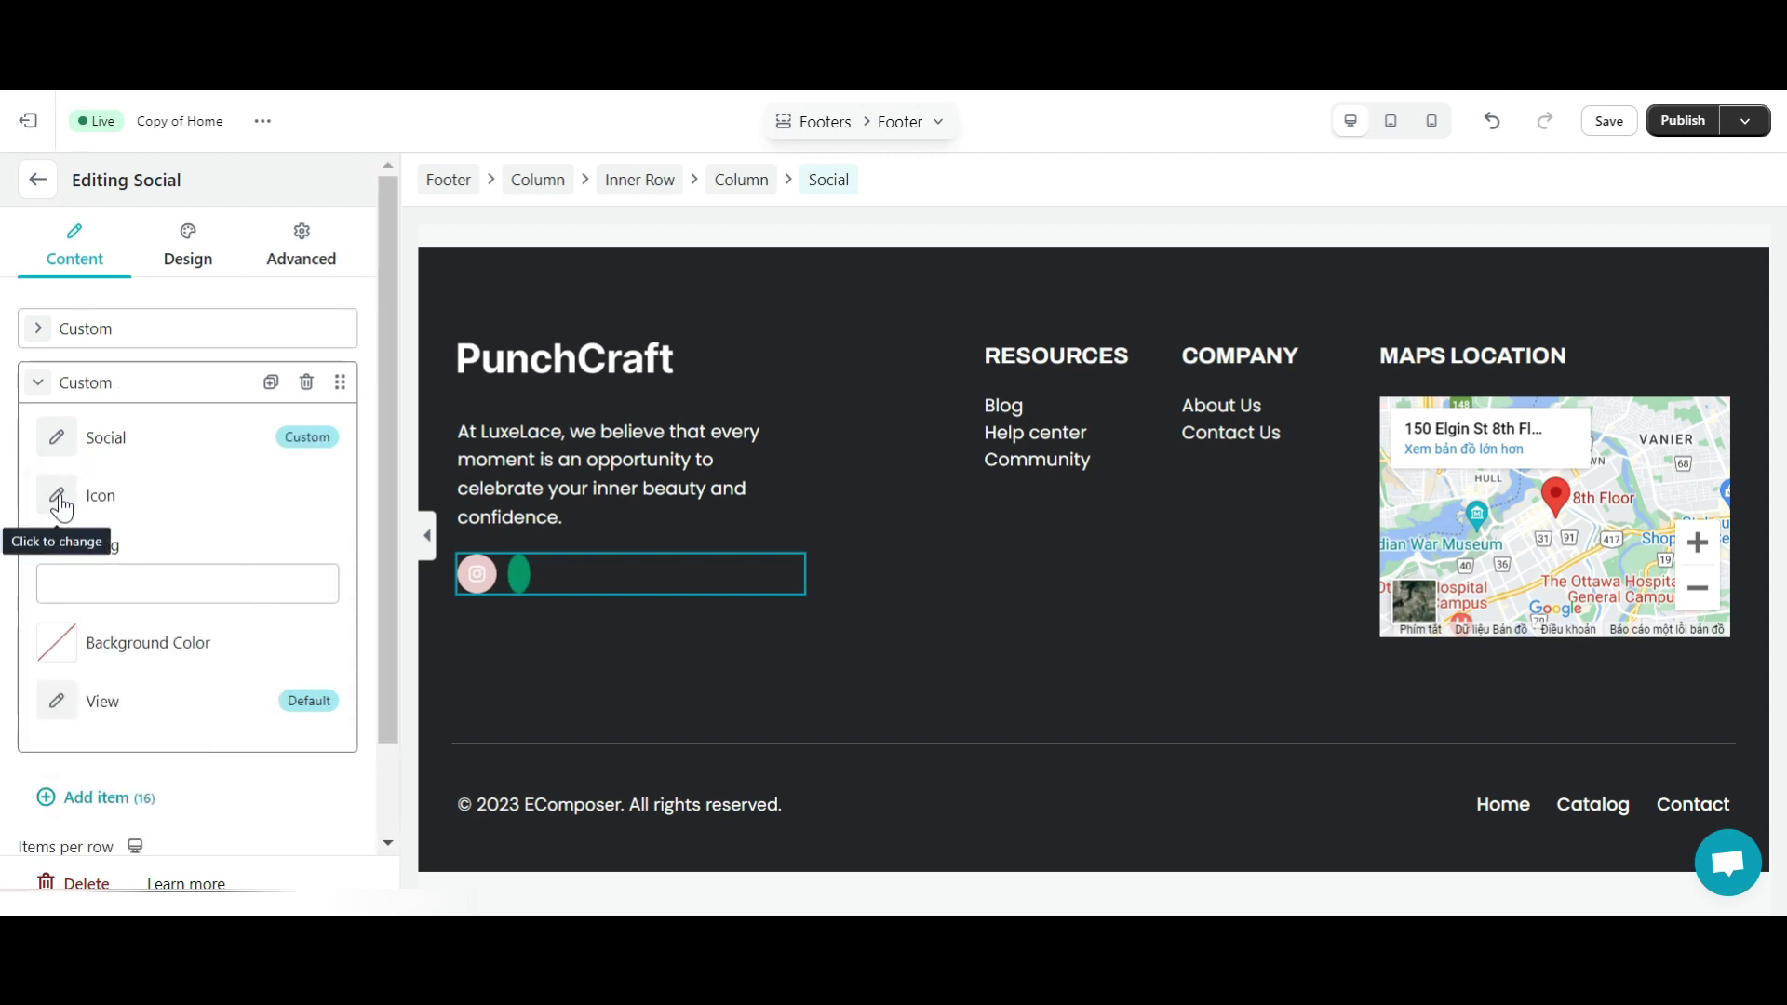
{"action": "left_click", "coordinate": [56, 495]}
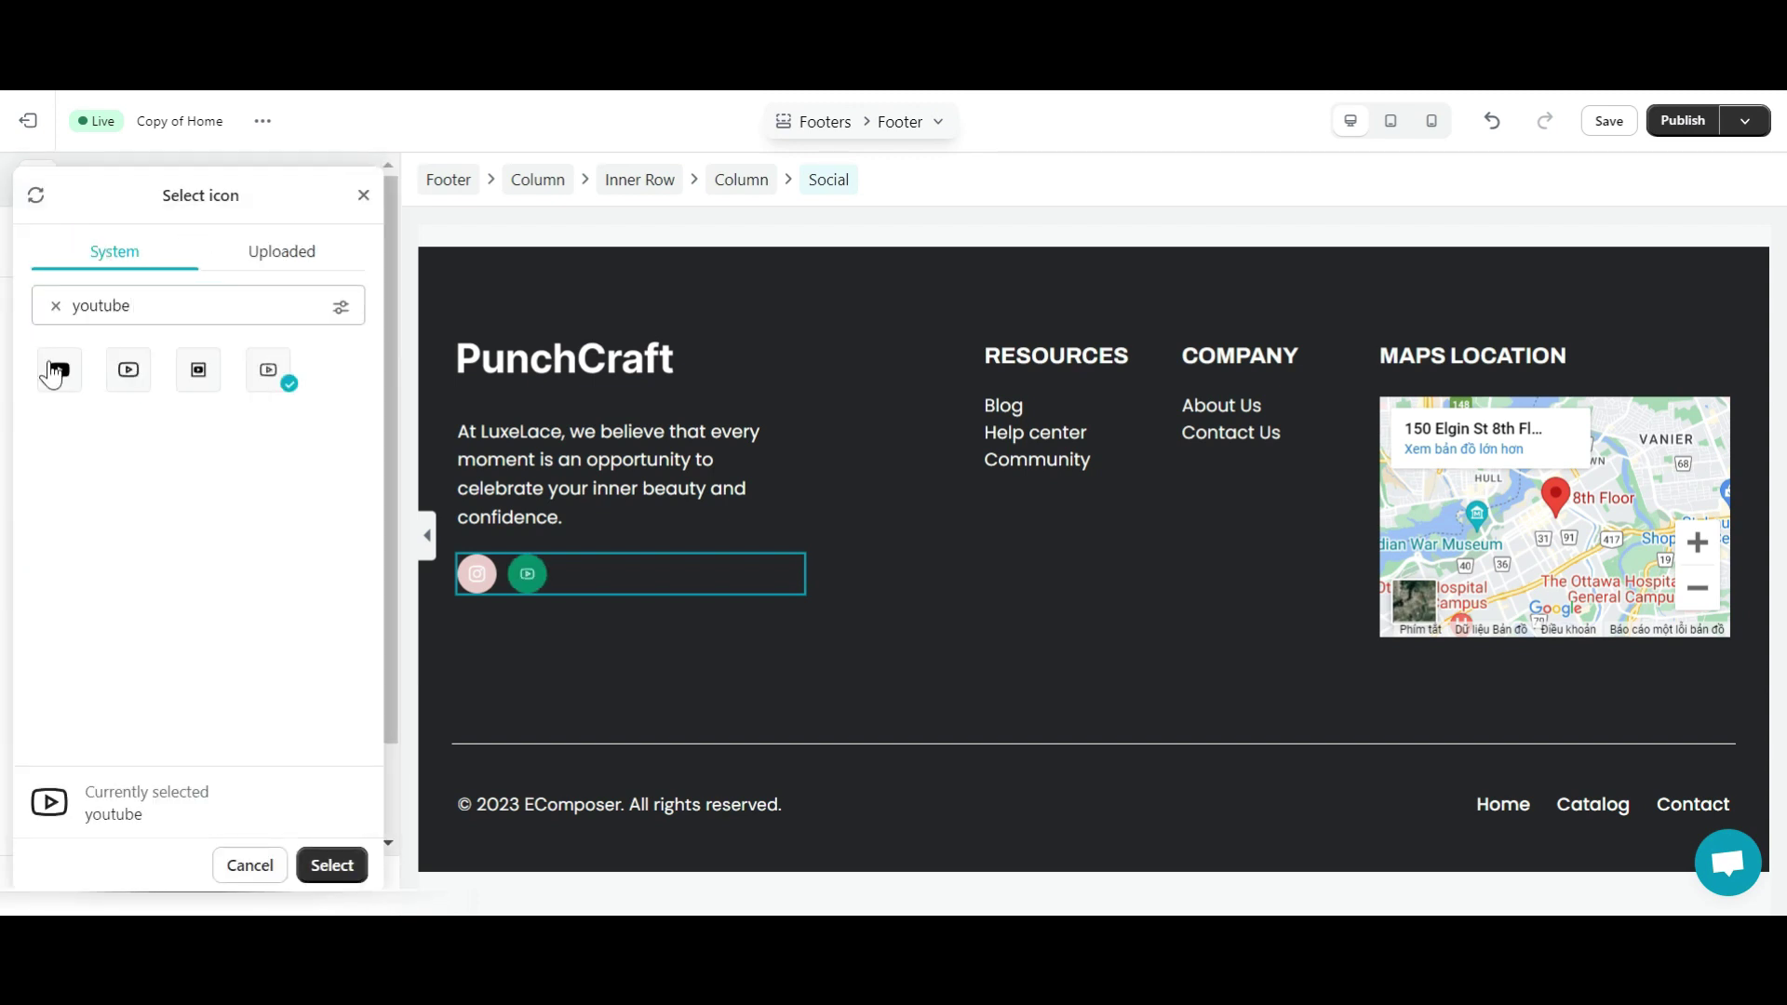
{"action": "left_click", "coordinate": [56, 367]}
{"action": "left_click", "coordinate": [331, 864]}
{"action": "key", "text": "ctrl+v"}
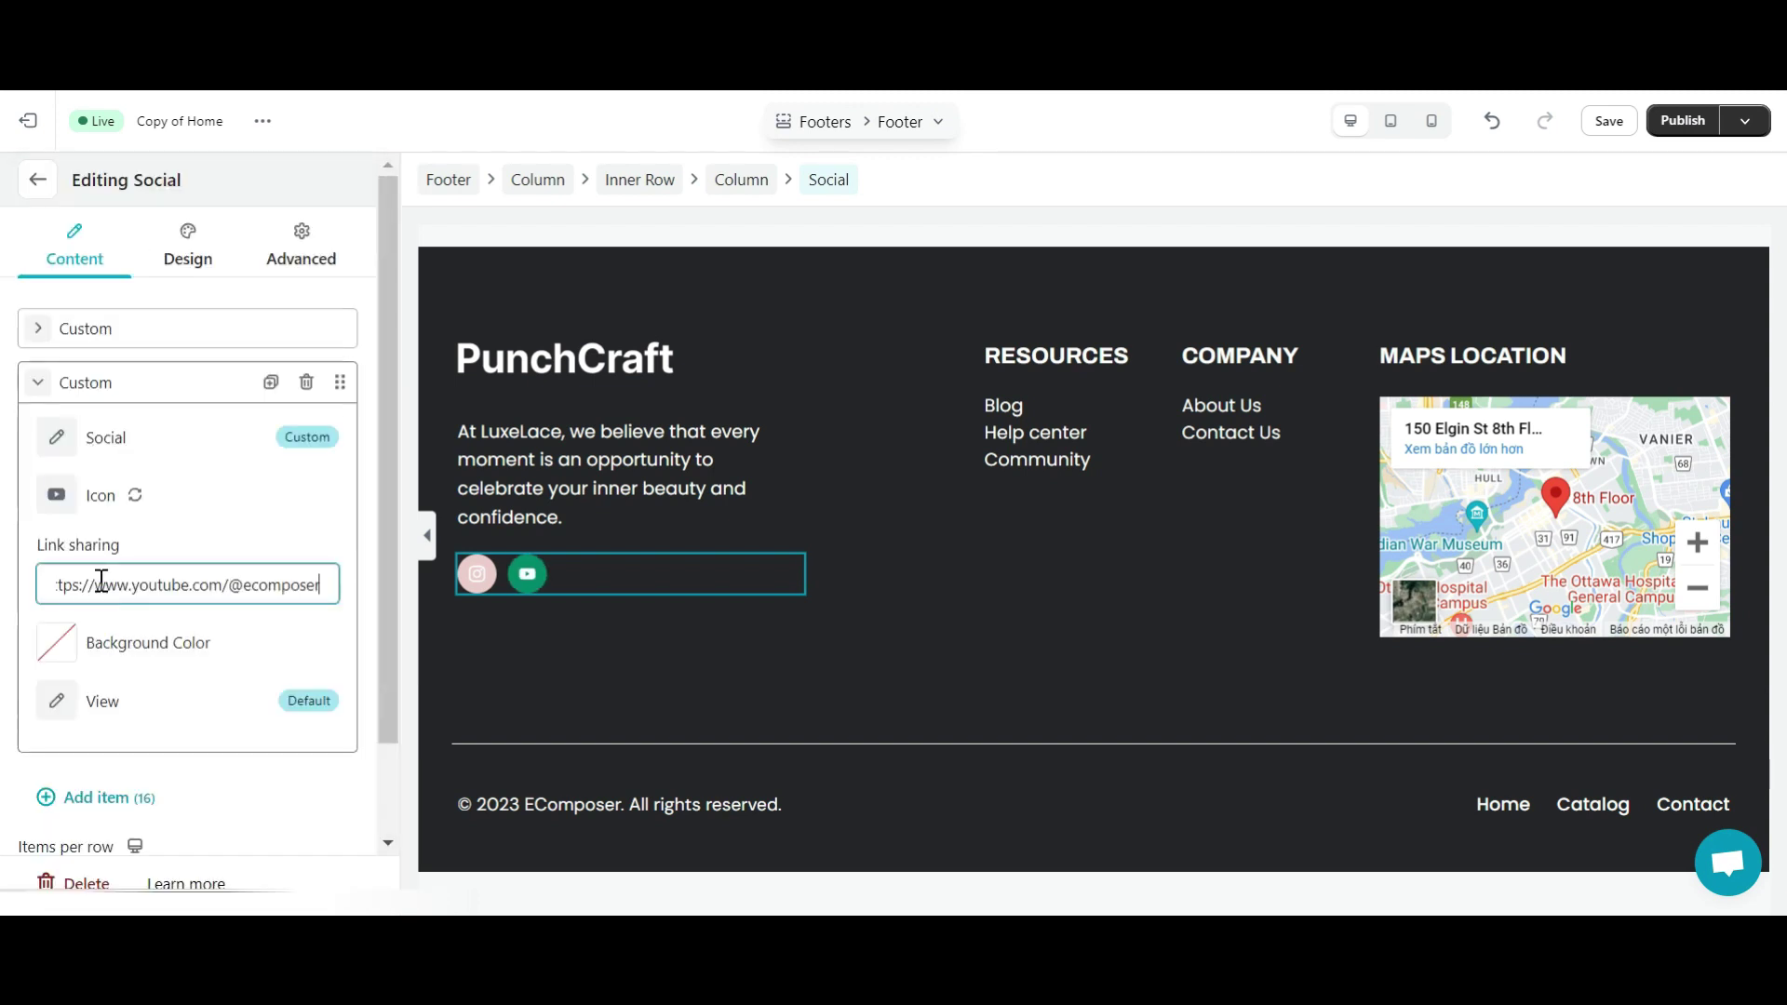
{"action": "left_click", "coordinate": [56, 642]}
{"action": "key", "text": "ctrl+v"}
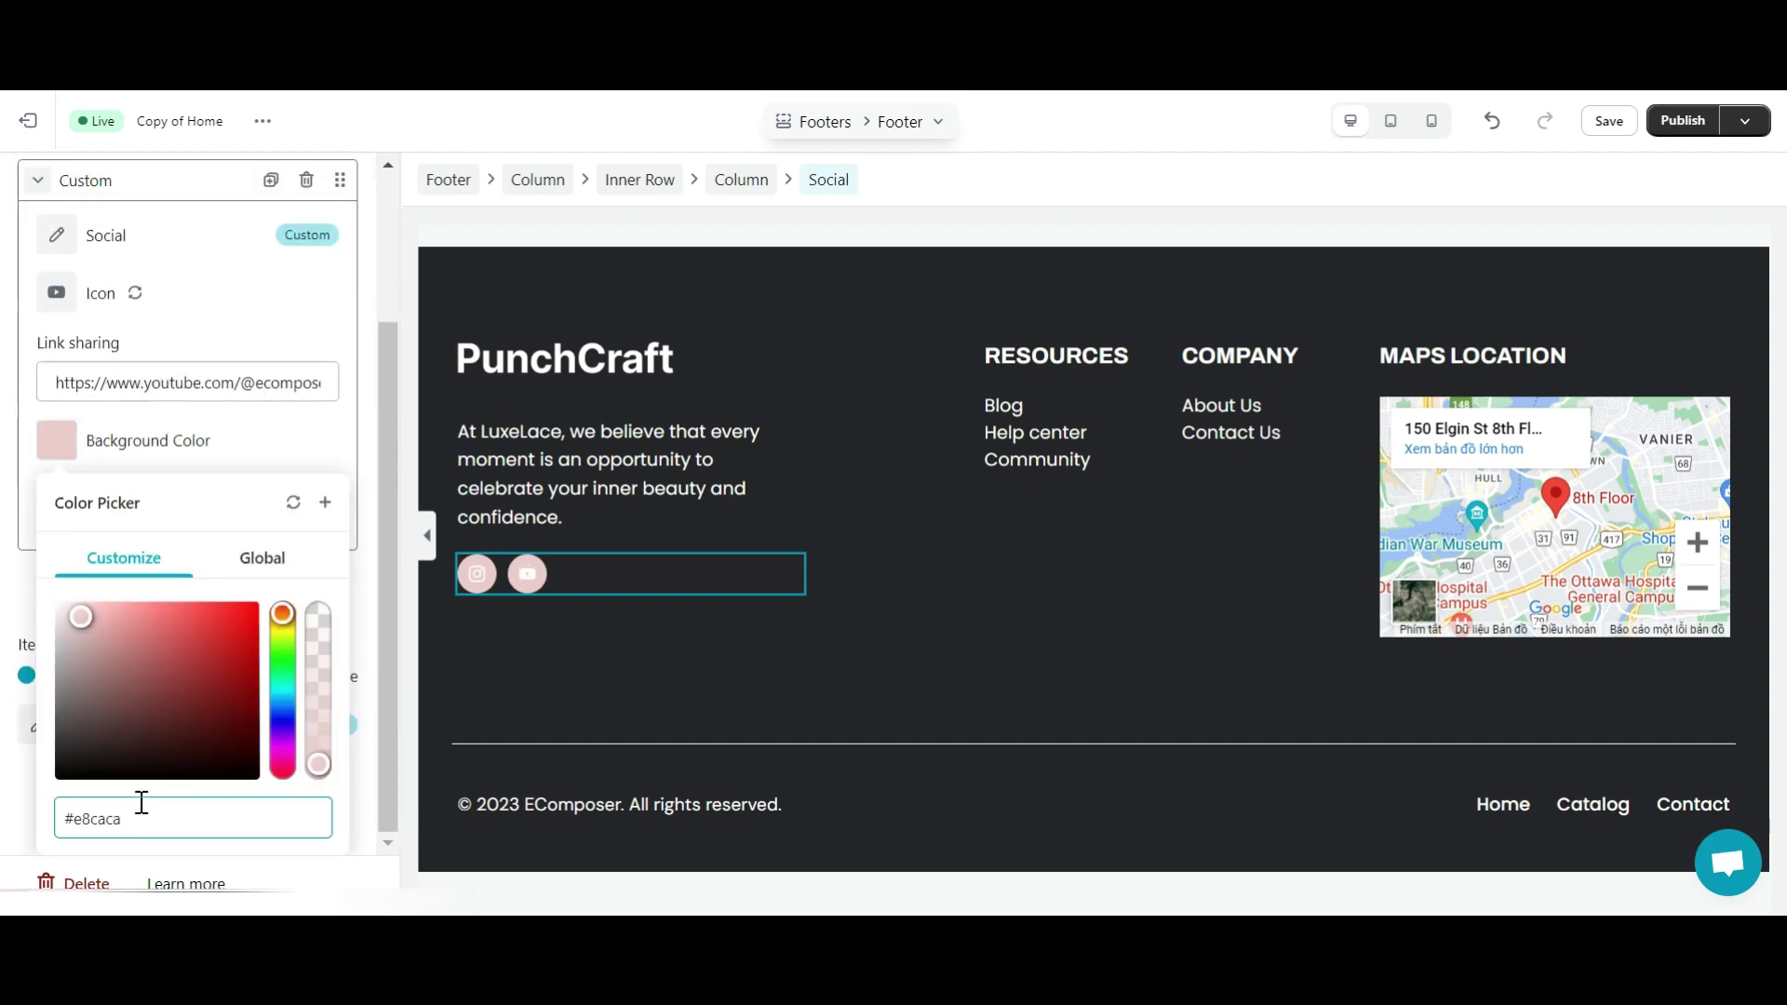
{"action": "left_click", "coordinate": [361, 437]}
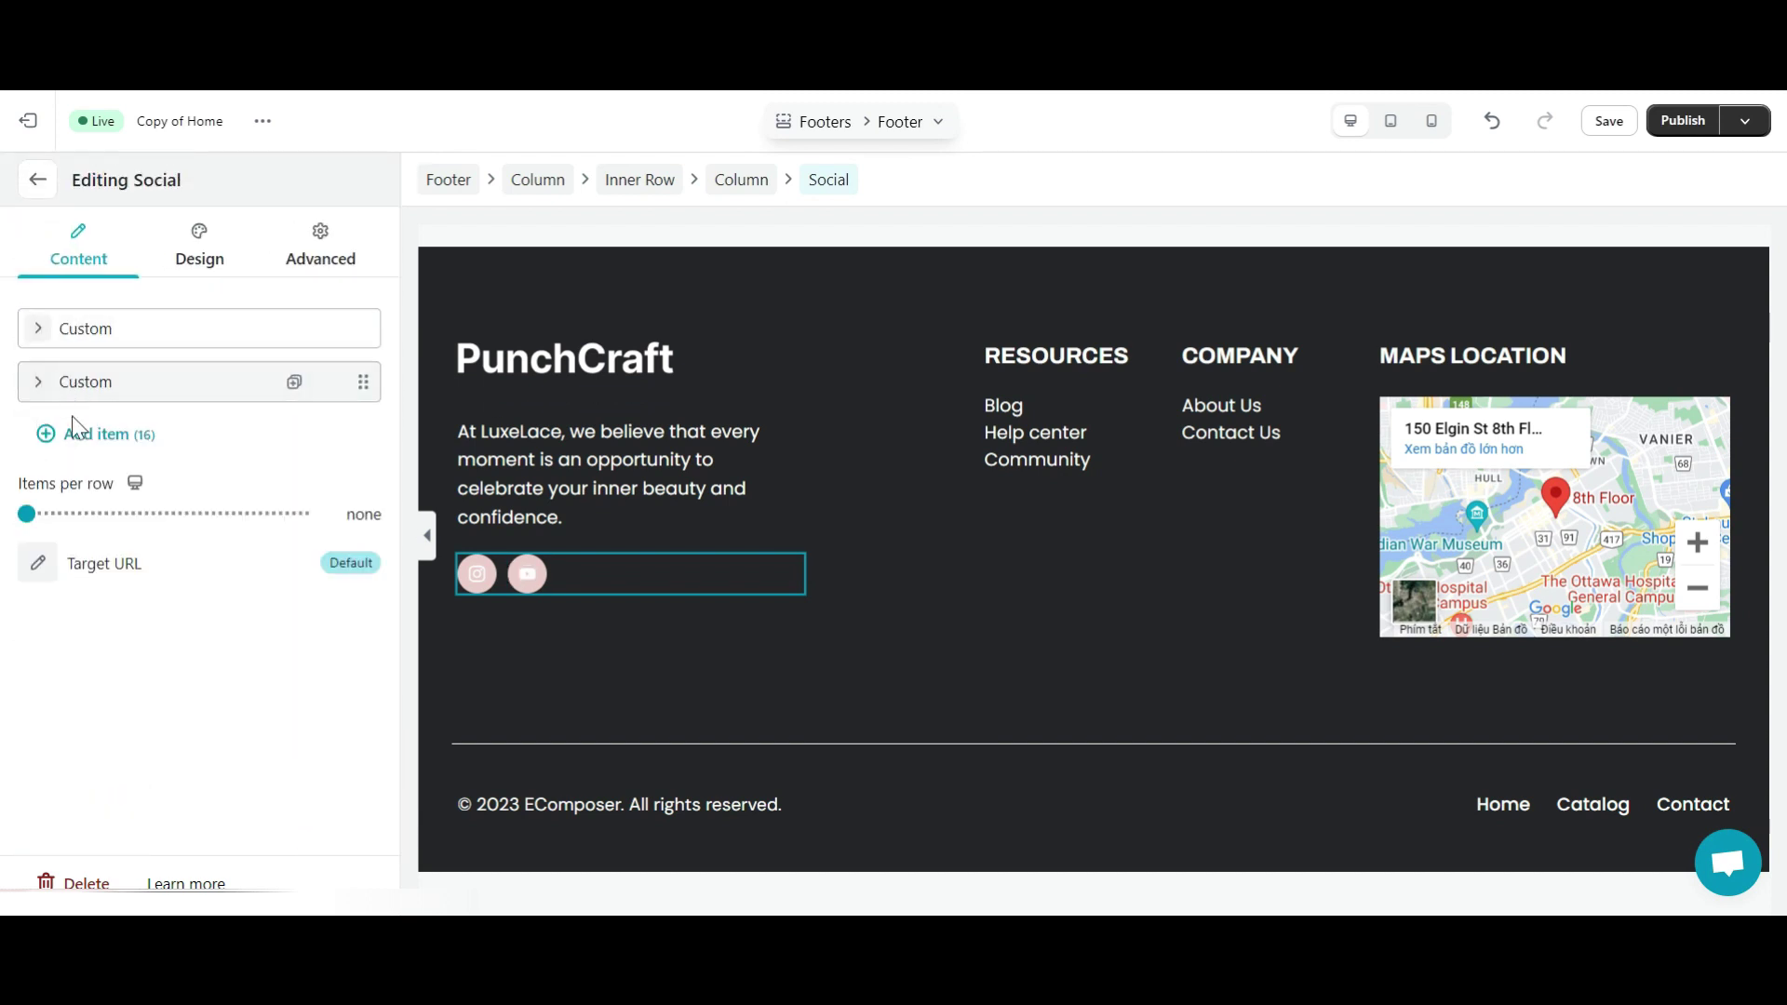
Add a third Custom item with a filled Facebook icon, its page link and background #e8caca
{"action": "left_click", "coordinate": [72, 428]}
{"action": "left_click", "coordinate": [72, 499]}
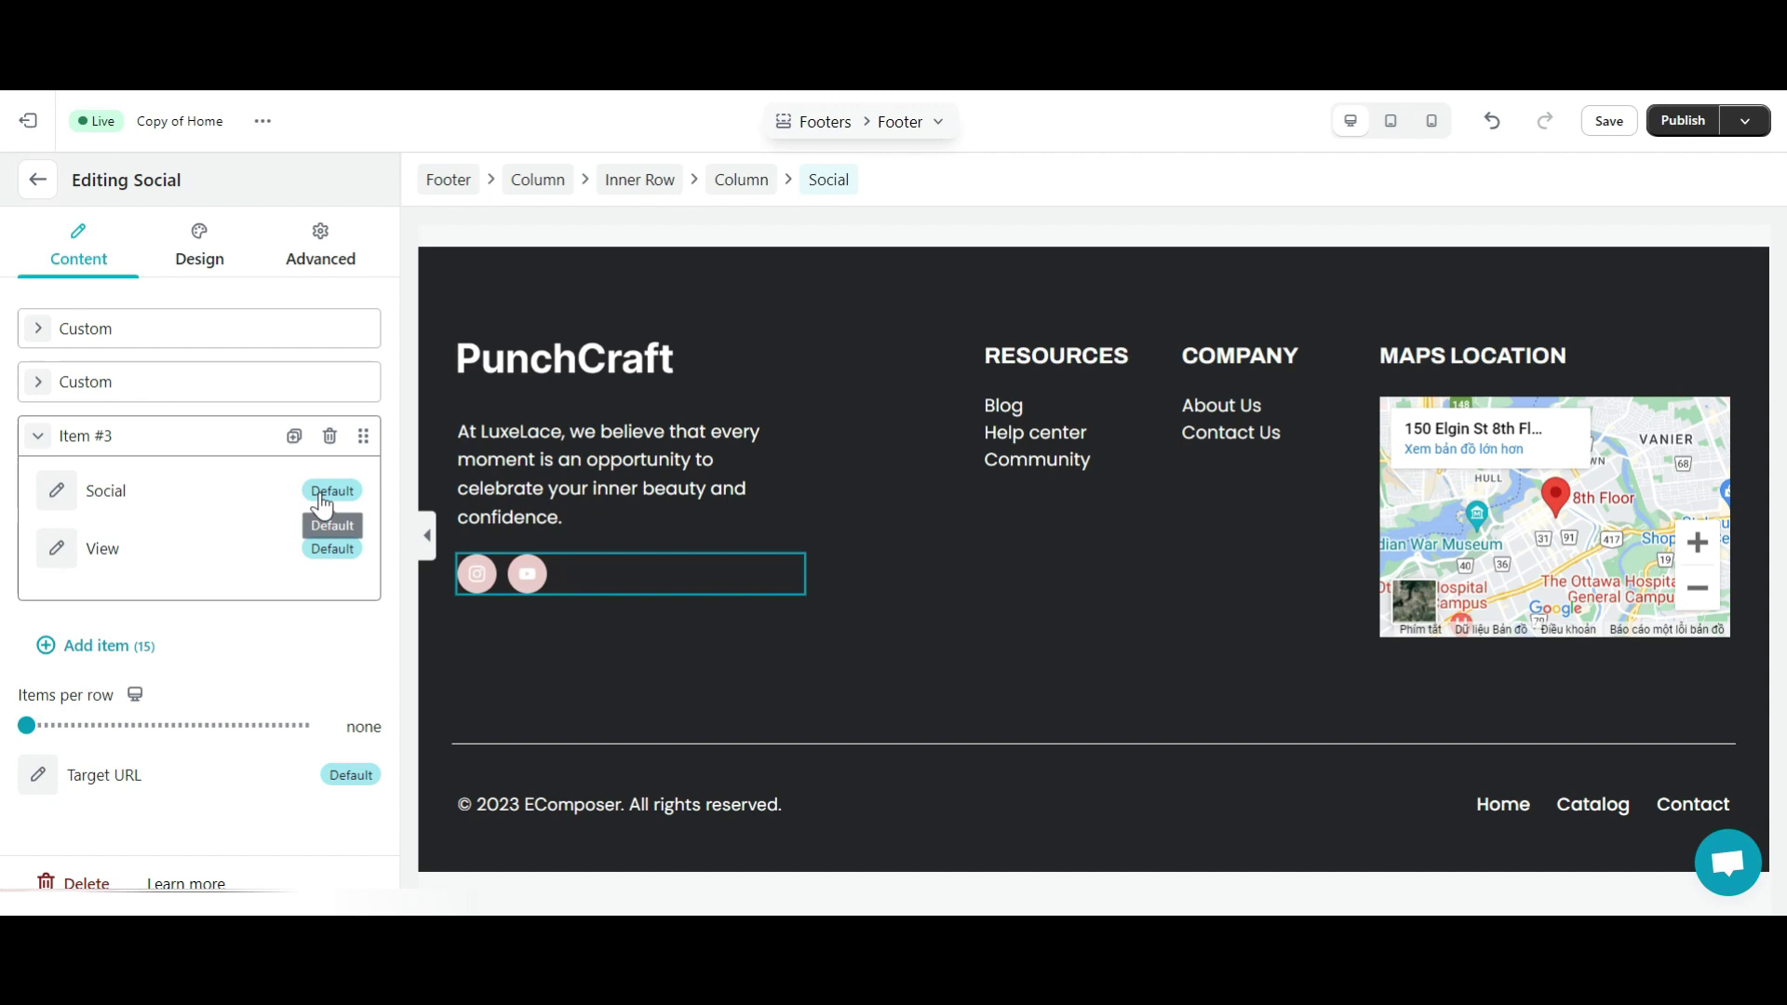
{"action": "scroll", "coordinate": [56, 745], "scroll_direction": "down", "scroll_amount": 5}
{"action": "left_click", "coordinate": [56, 789]}
{"action": "left_click", "coordinate": [70, 556]}
{"action": "type", "text": "faceb"}
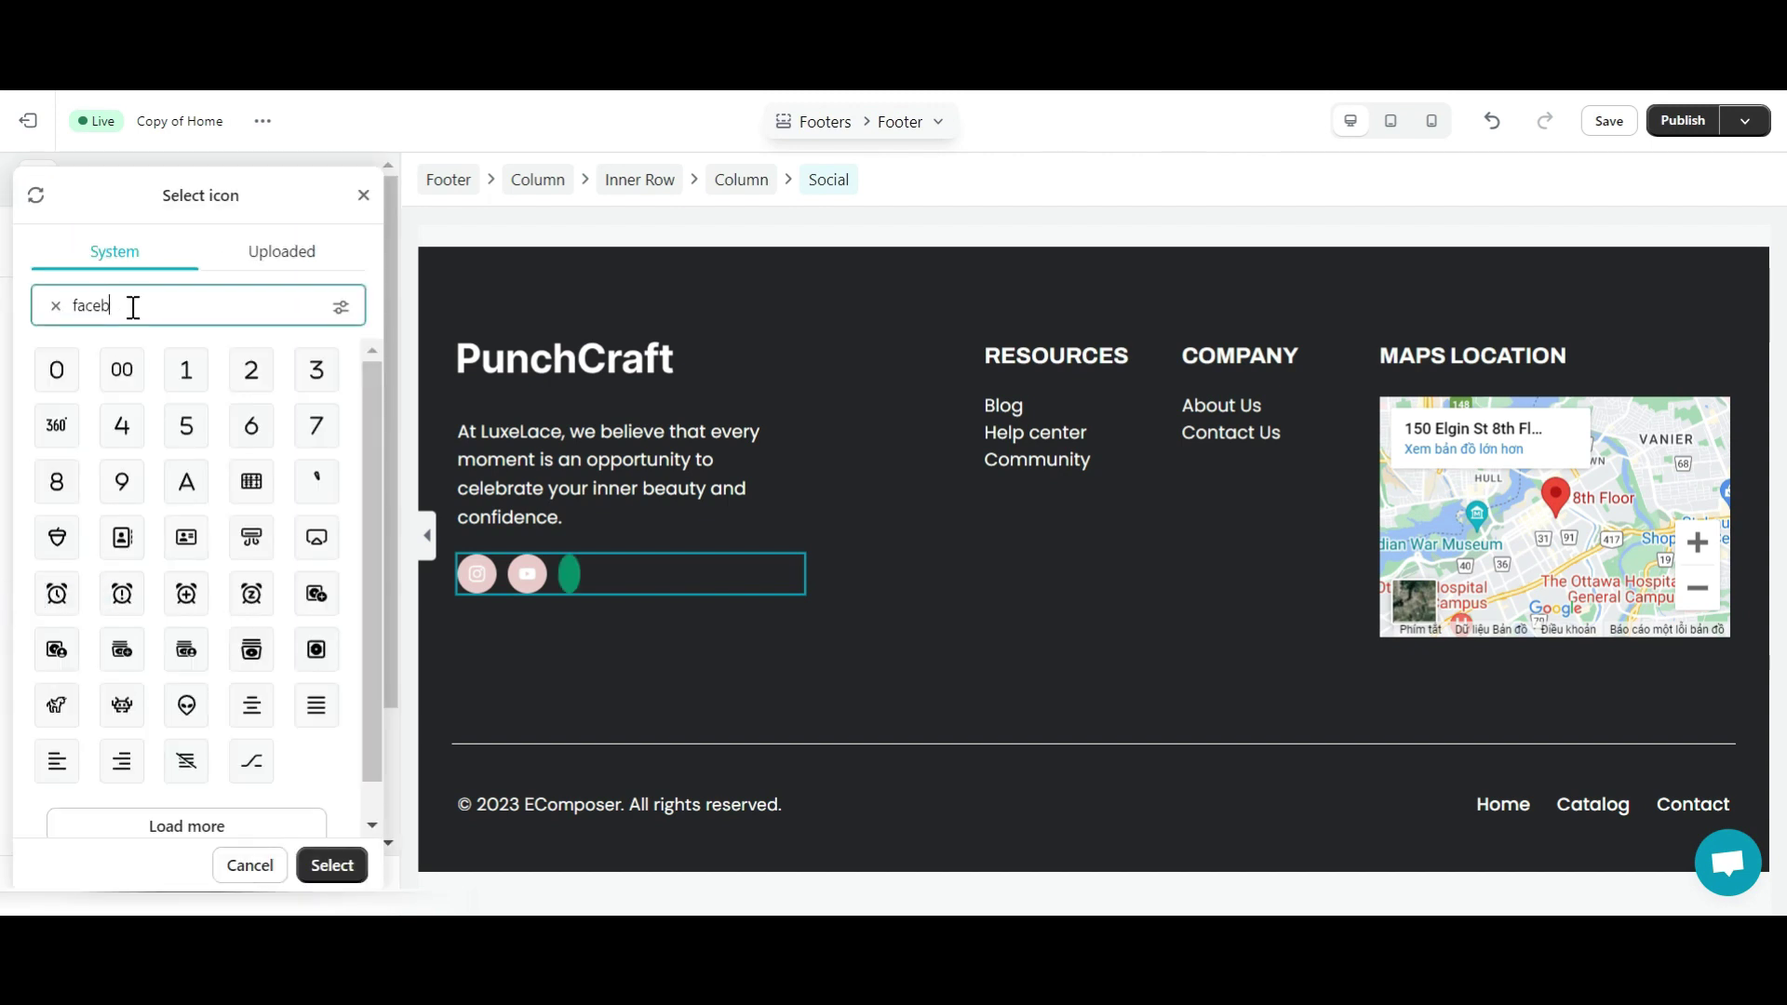
{"action": "type", "text": "ook"}
{"action": "left_click", "coordinate": [59, 373]}
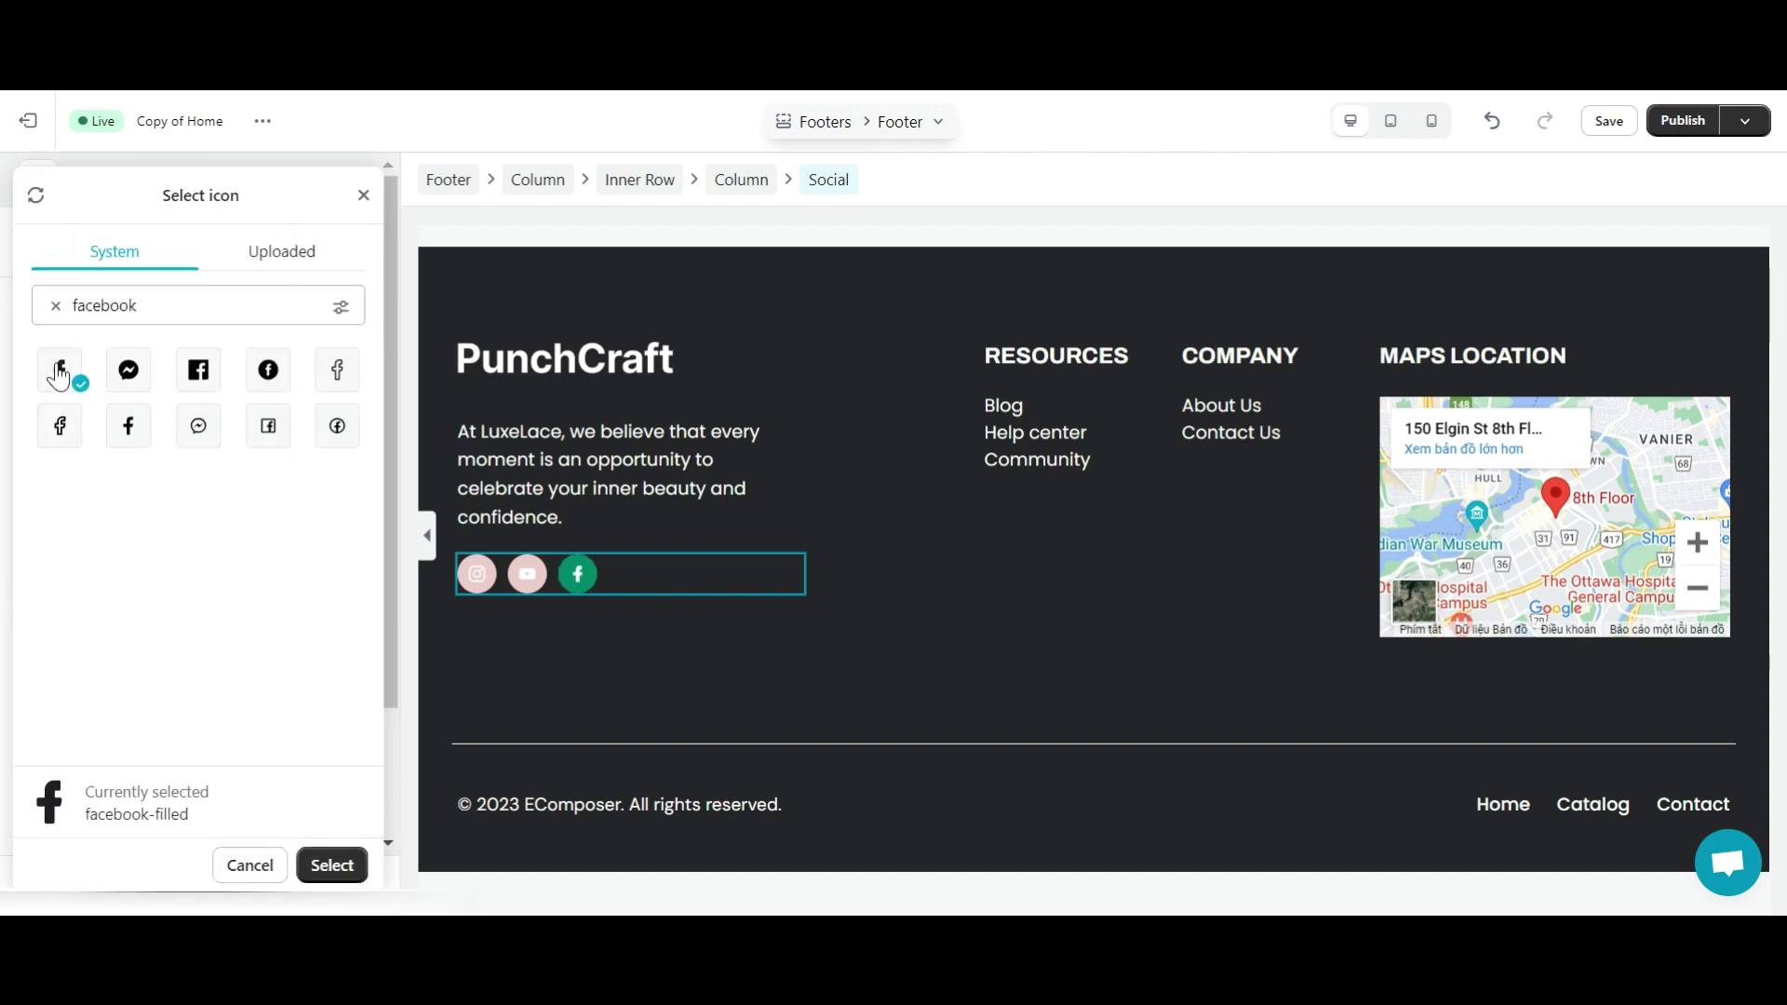
{"action": "left_click", "coordinate": [331, 865]}
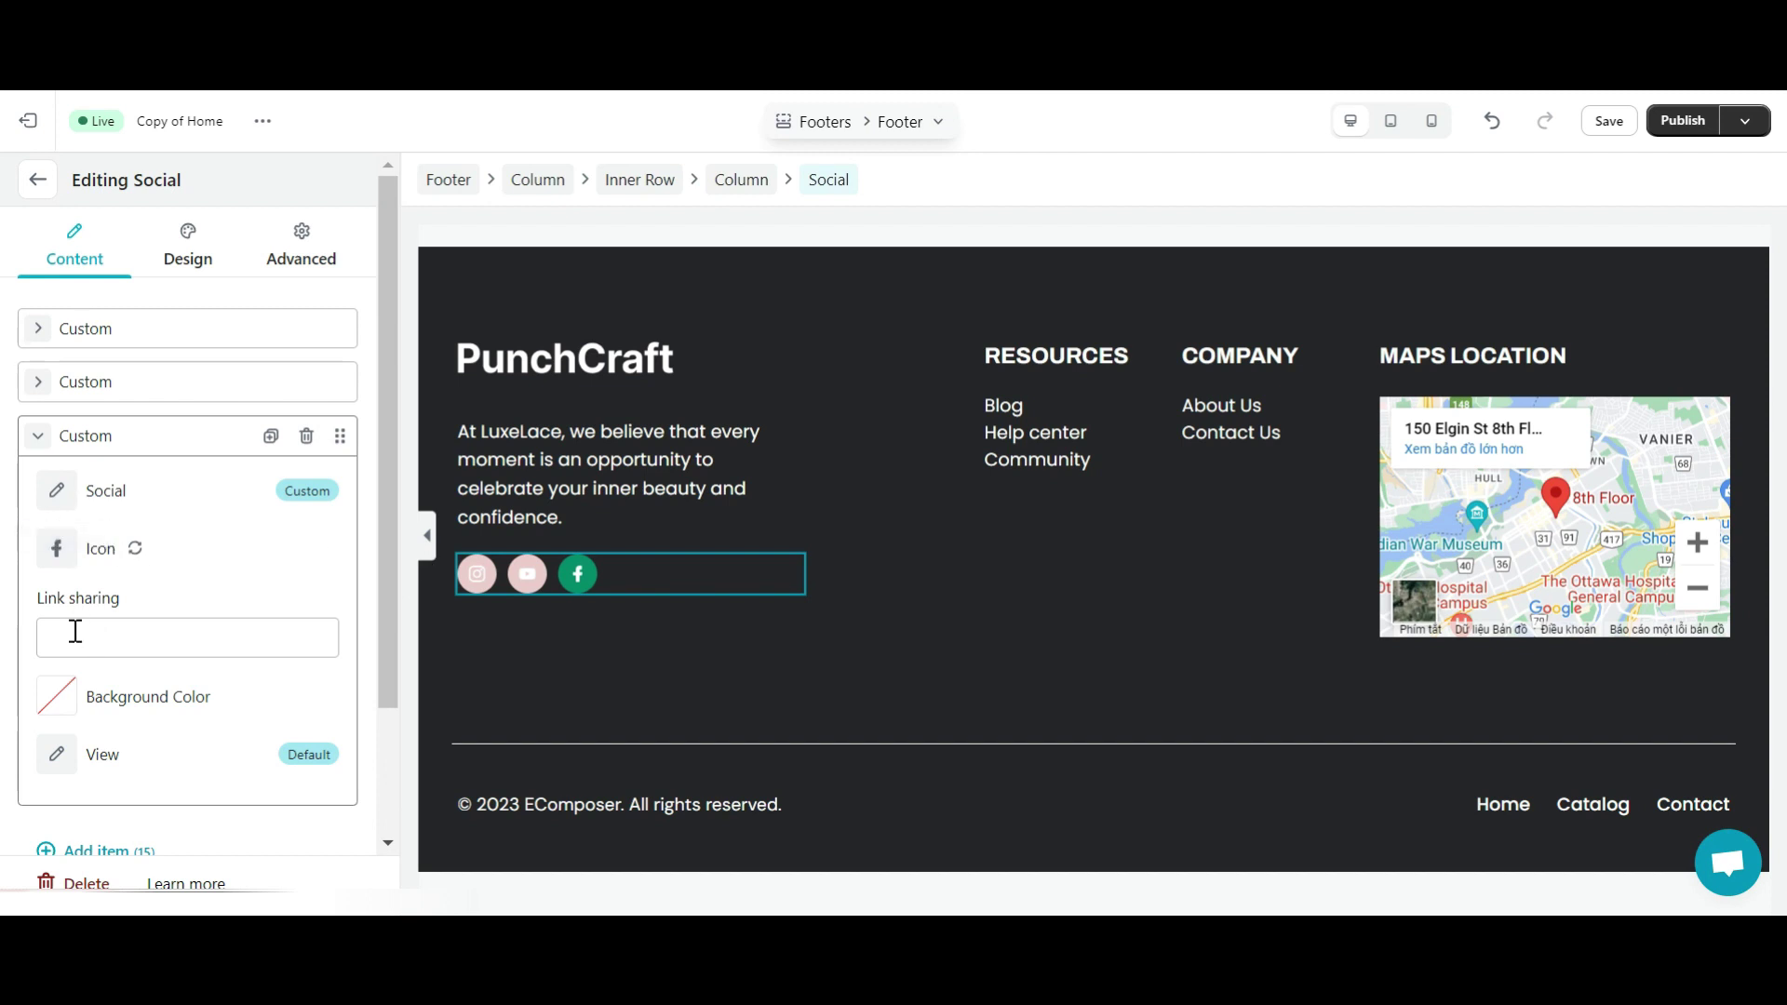
{"action": "left_click", "coordinate": [56, 696]}
{"action": "left_click", "coordinate": [131, 816]}
{"action": "type", "text": "#e8caca"}
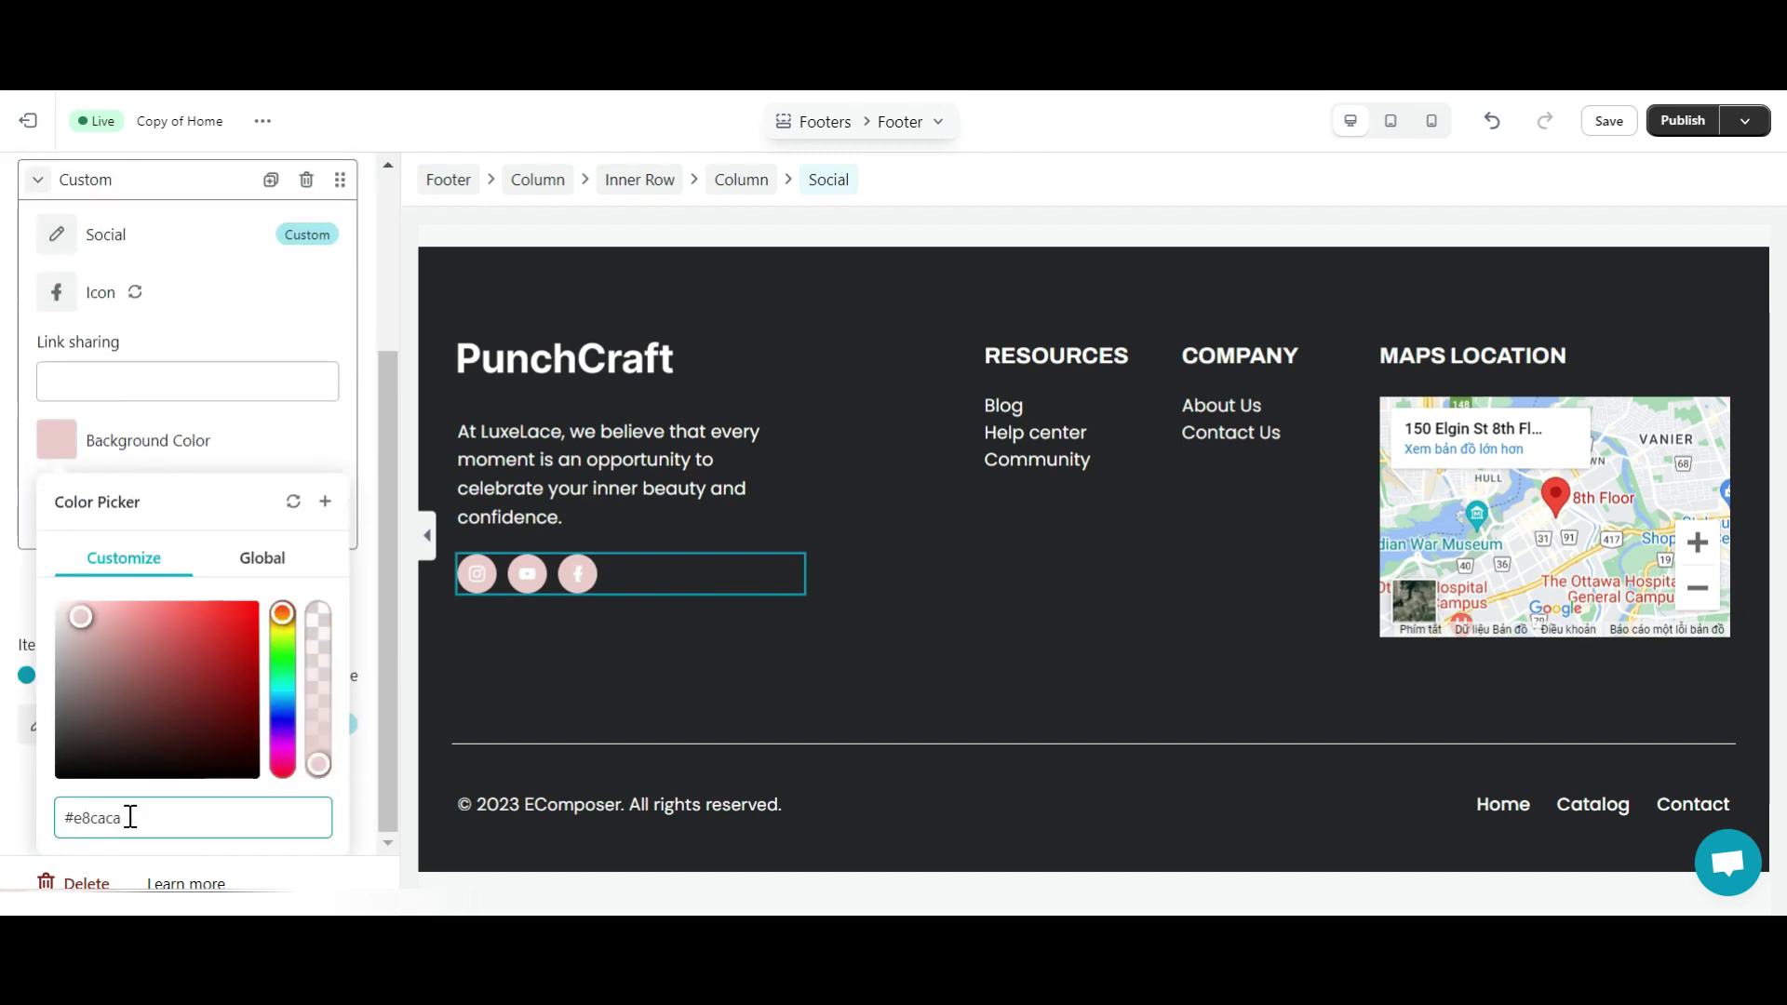
{"action": "left_click", "coordinate": [182, 398]}
{"action": "type", "text": "https://www.facebook.com/ecomposer.builder"}
{"action": "left_click", "coordinate": [204, 418]}
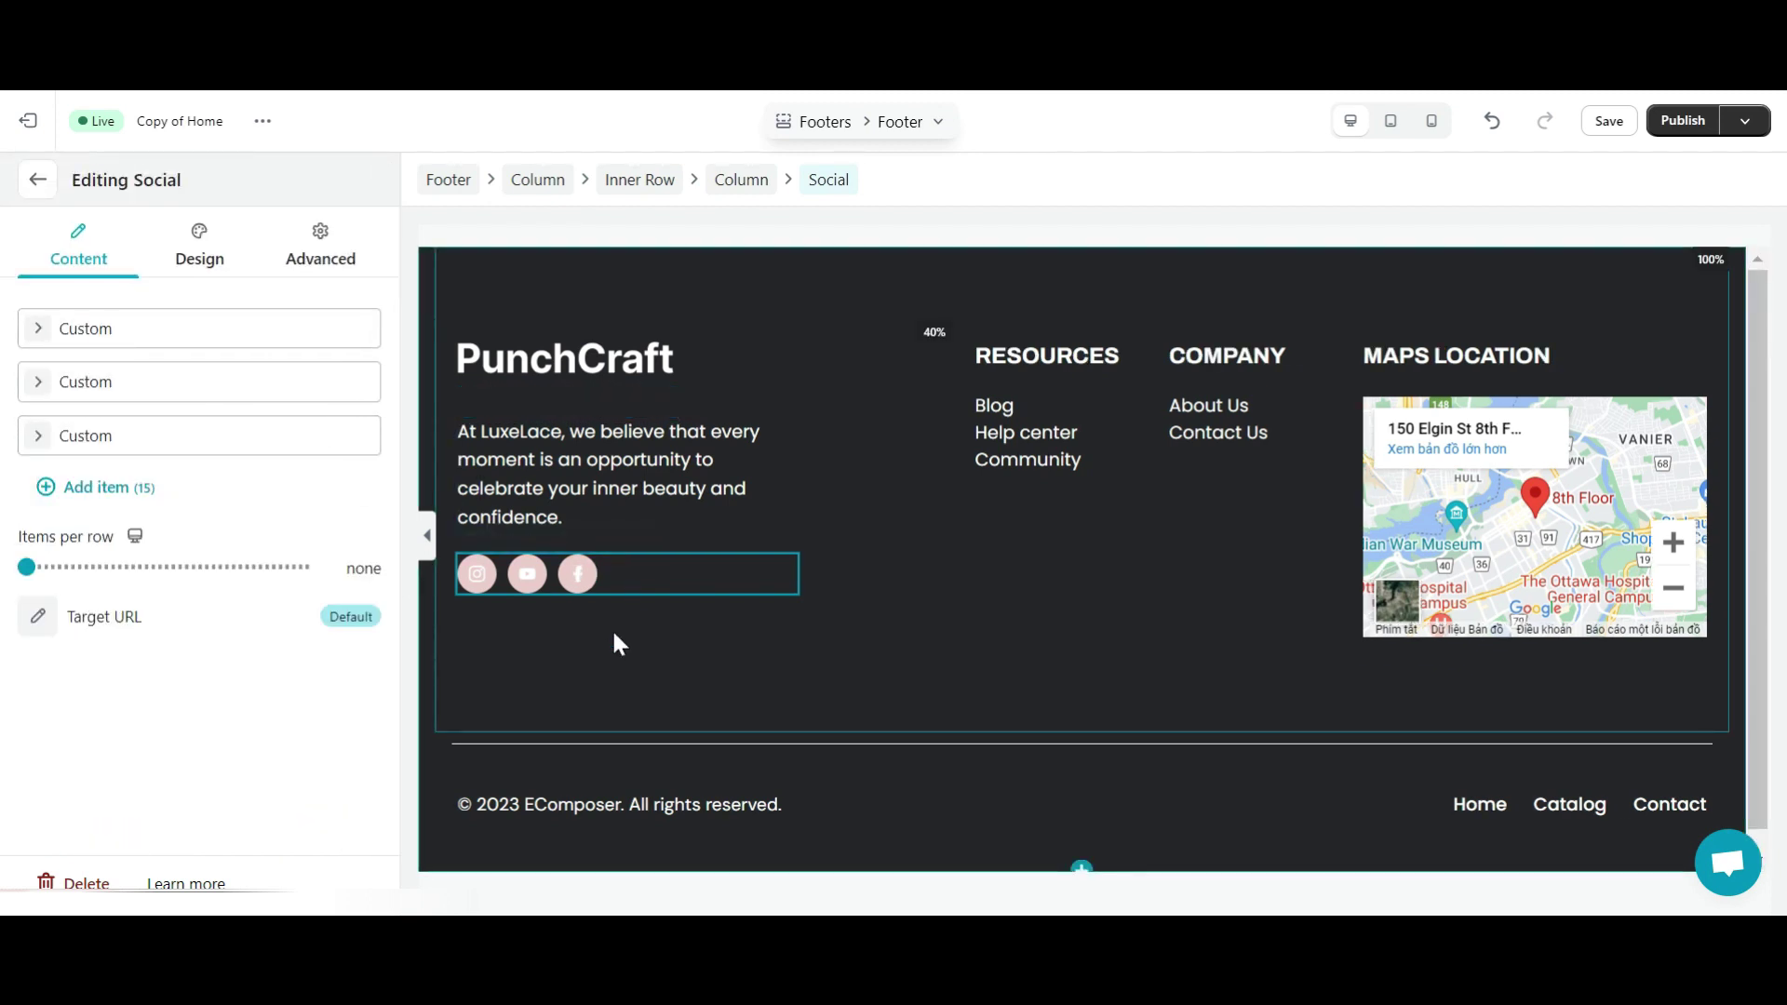
{"action": "left_click", "coordinate": [199, 249]}
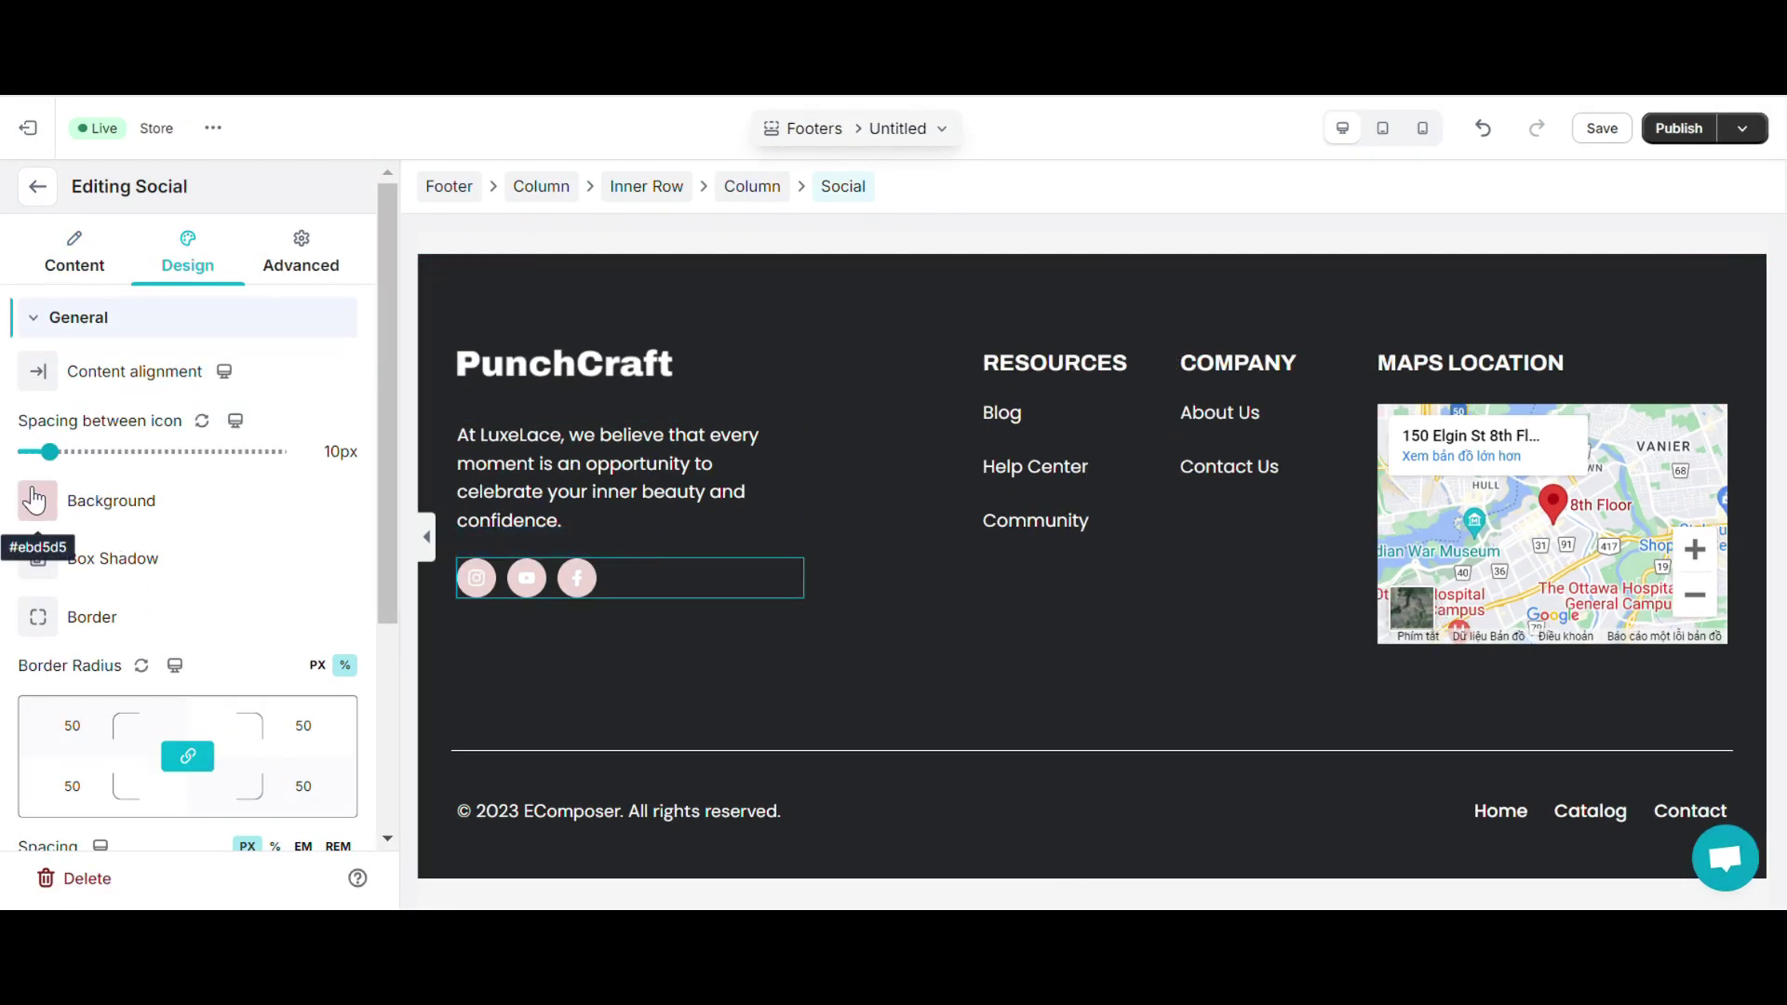
Set the Social element's shared icon Background colour to #e69c9c on the Design tab
{"action": "left_click", "coordinate": [34, 500]}
{"action": "left_click", "coordinate": [85, 679]}
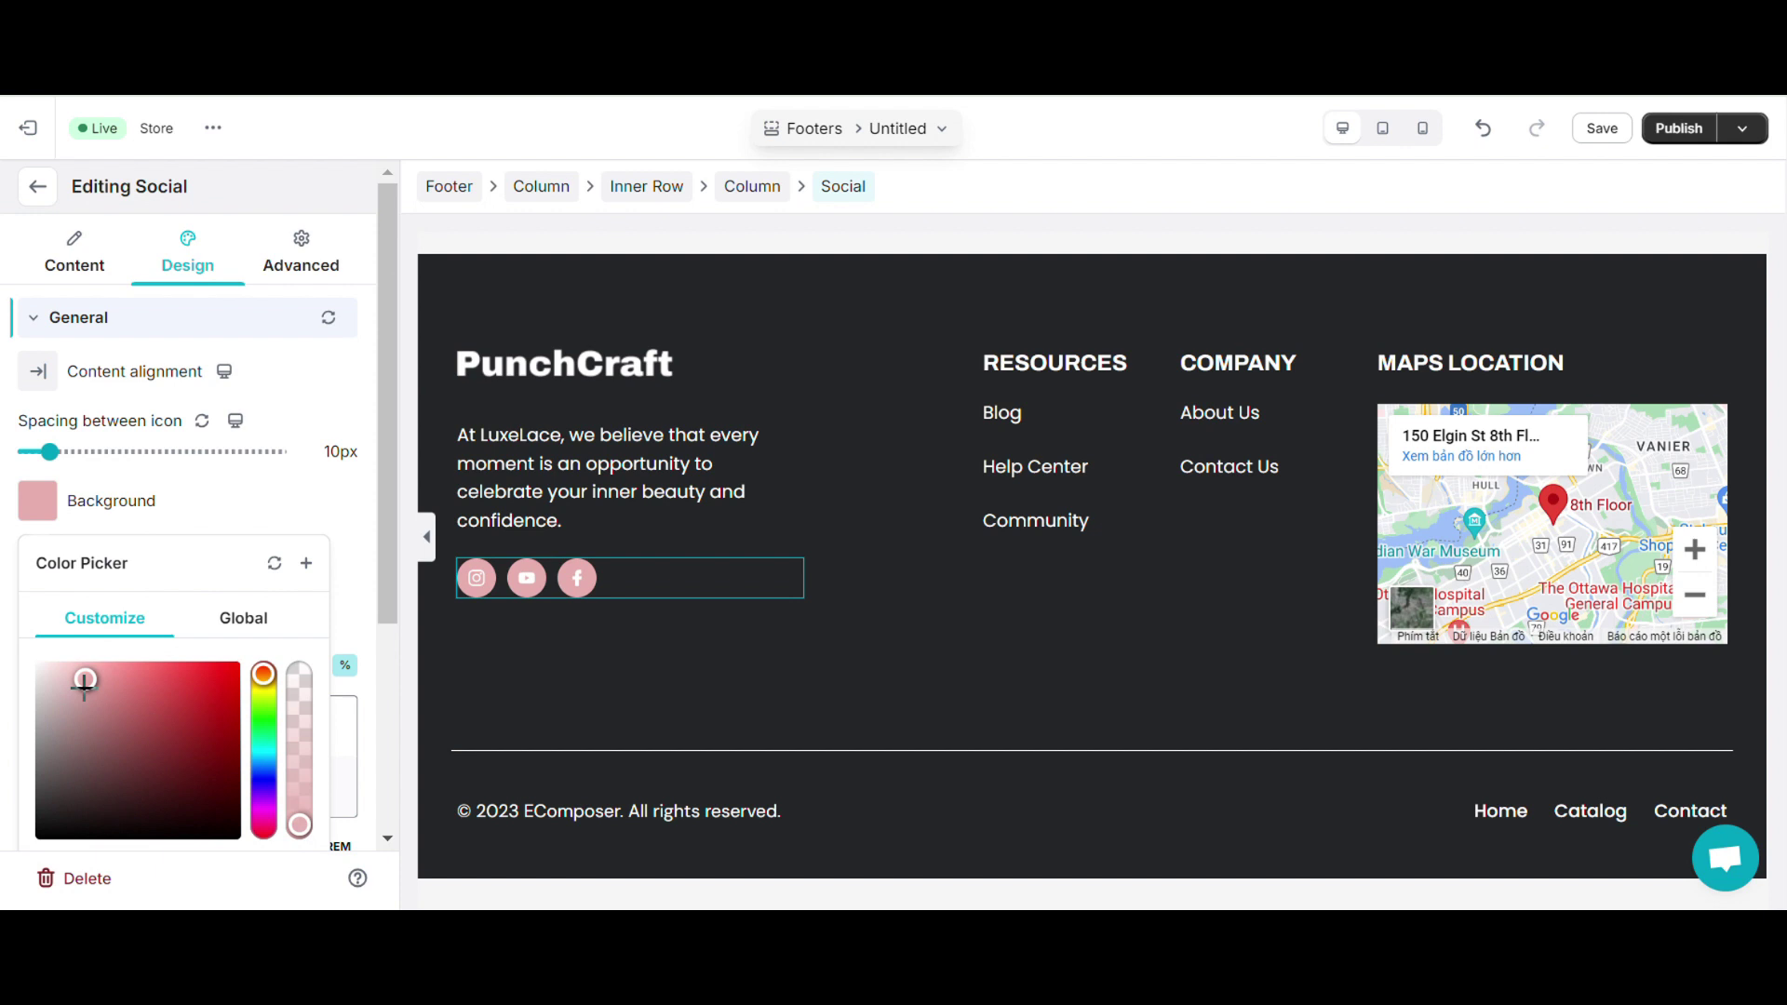
{"action": "left_click_drag", "start_coordinate": [84, 679], "coordinate": [112, 708]}
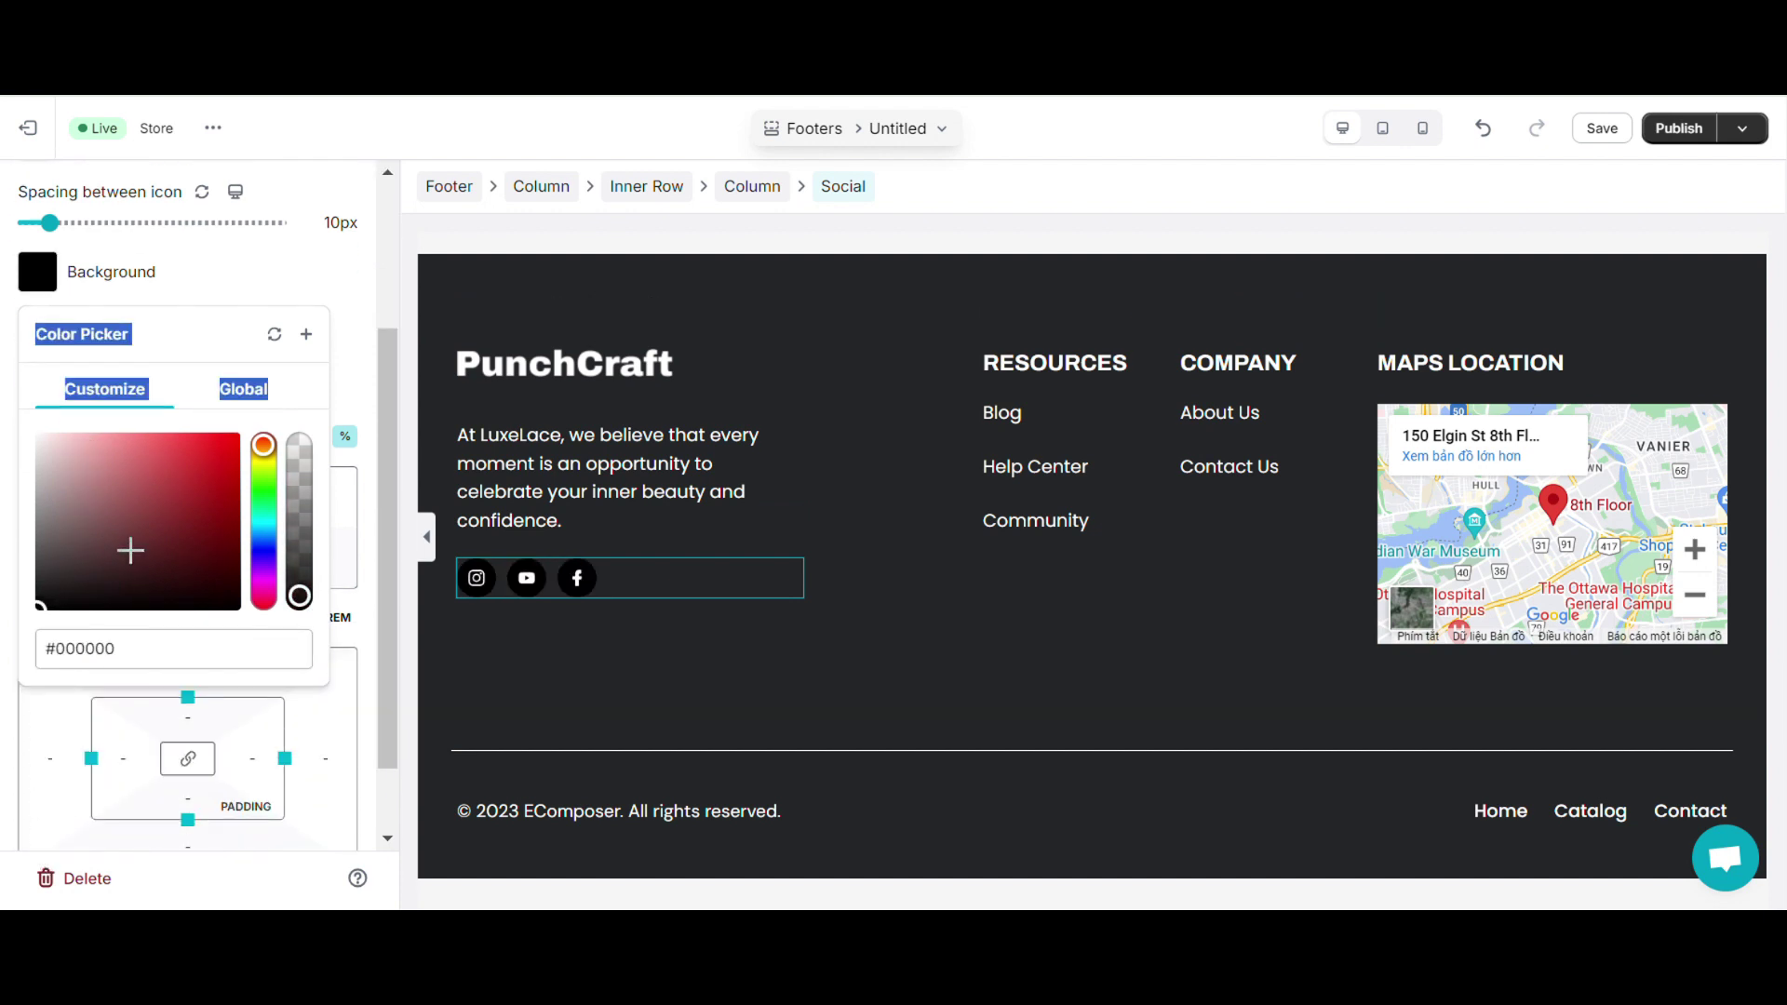
{"action": "left_click", "coordinate": [94, 489]}
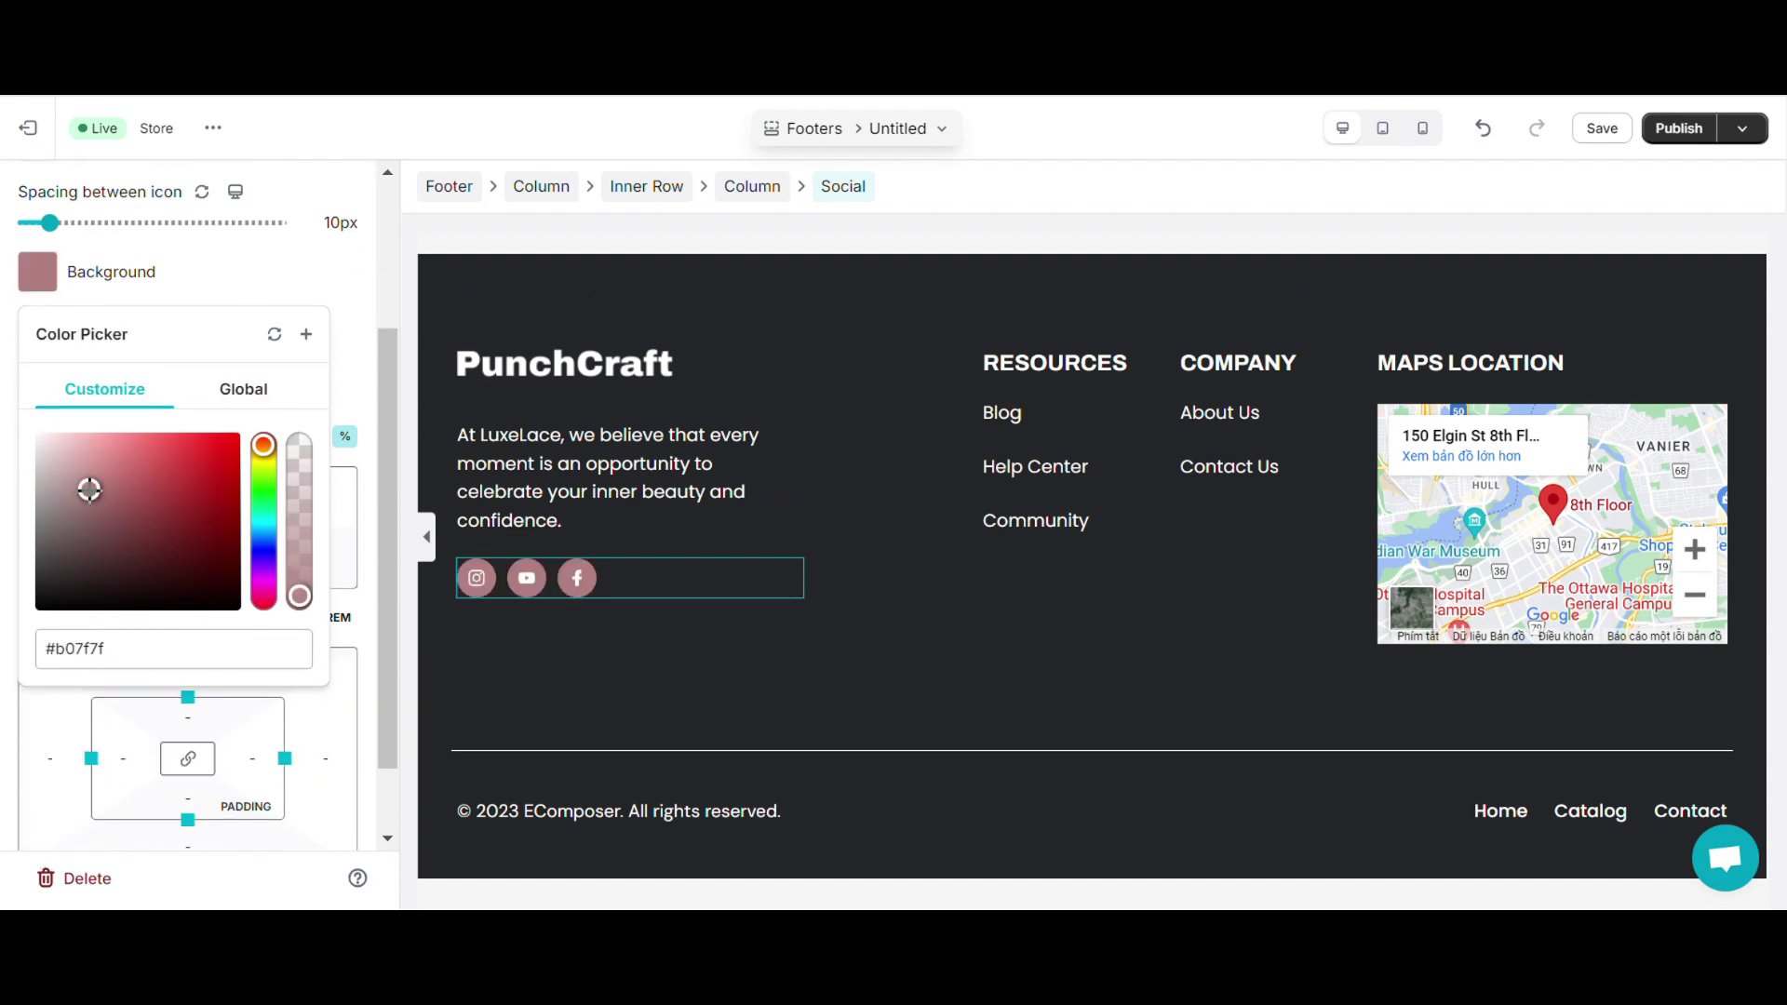
{"action": "left_click_drag", "start_coordinate": [89, 490], "coordinate": [102, 450]}
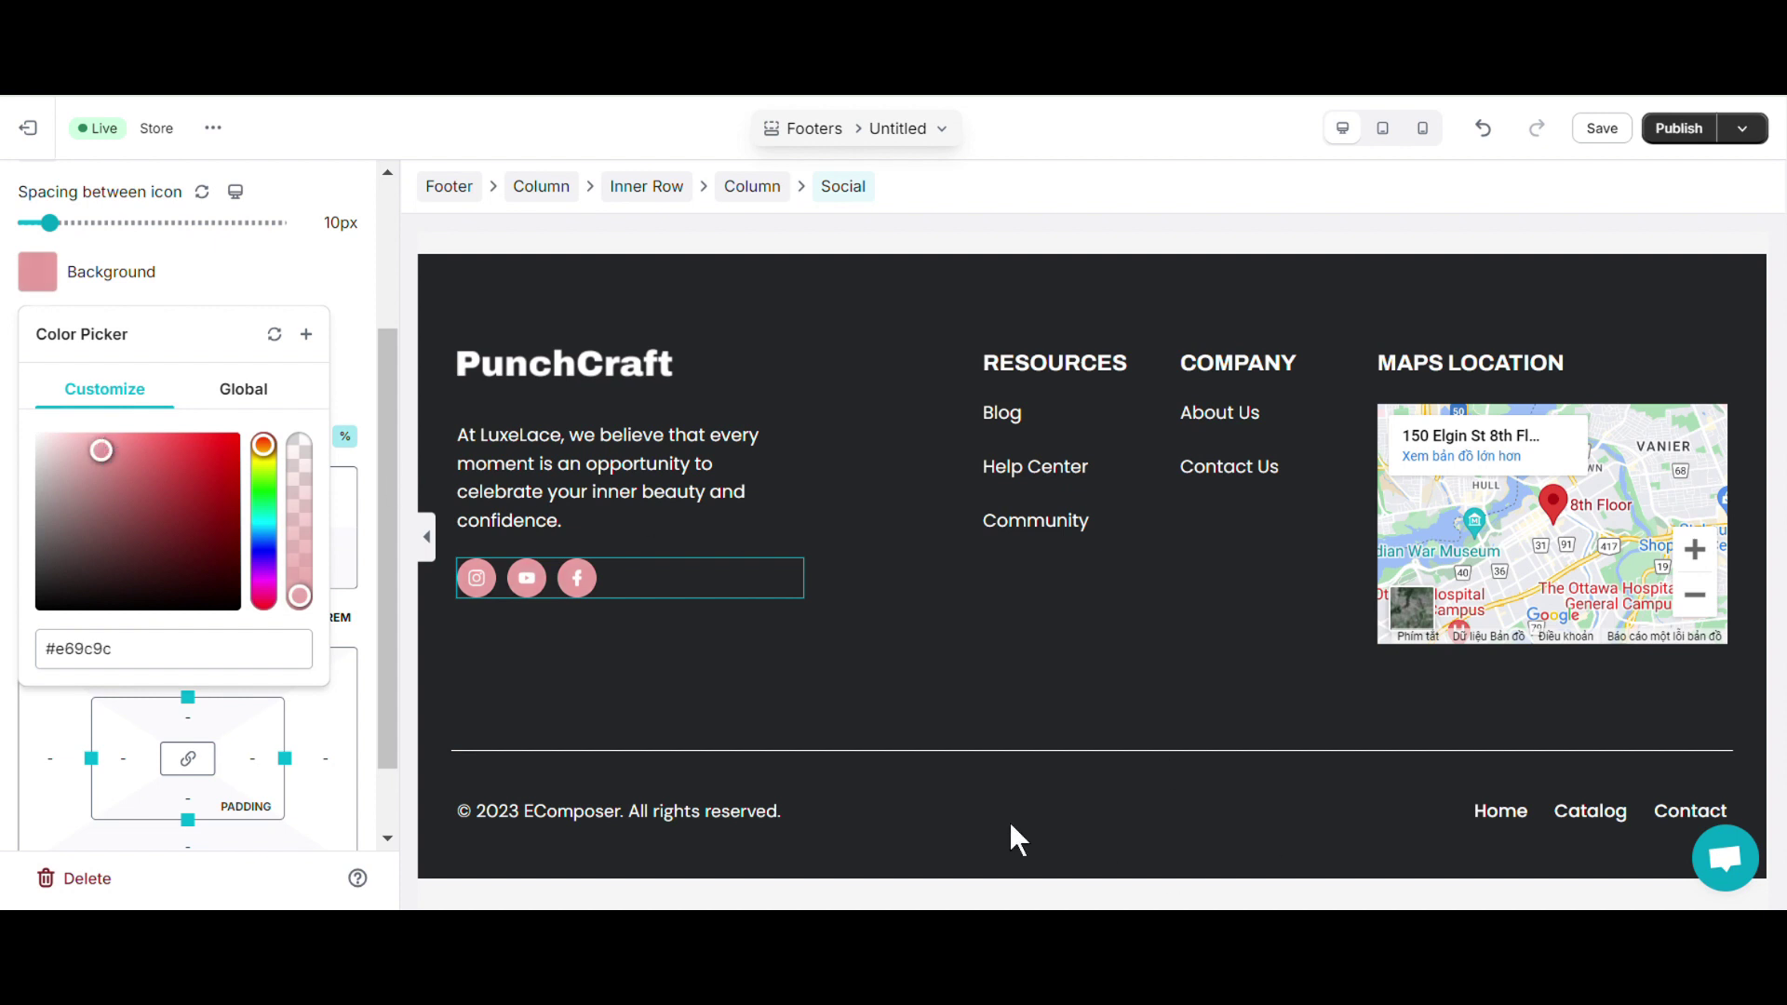
{"action": "left_click", "coordinate": [671, 686]}
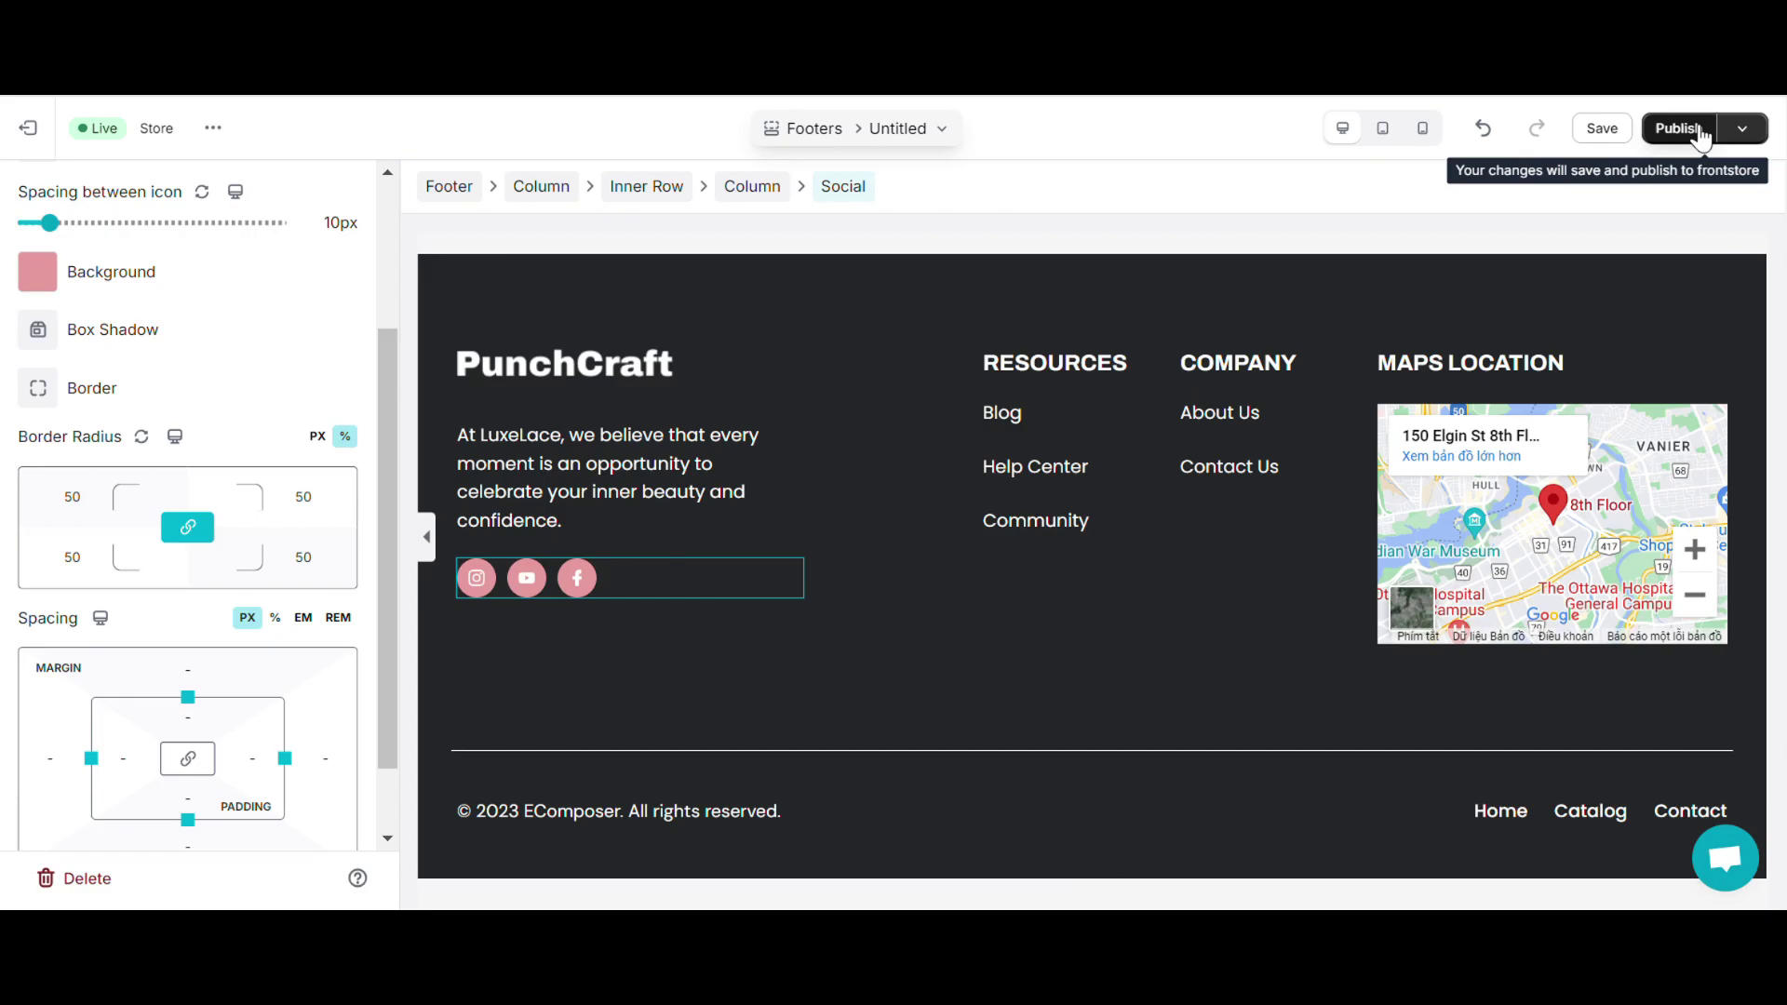
Save and publish the Footer template with Overwrite Shopify default footer left checked
{"action": "left_click", "coordinate": [1701, 138]}
{"action": "scroll", "coordinate": [1121, 590], "scroll_direction": "down", "scroll_amount": 1}
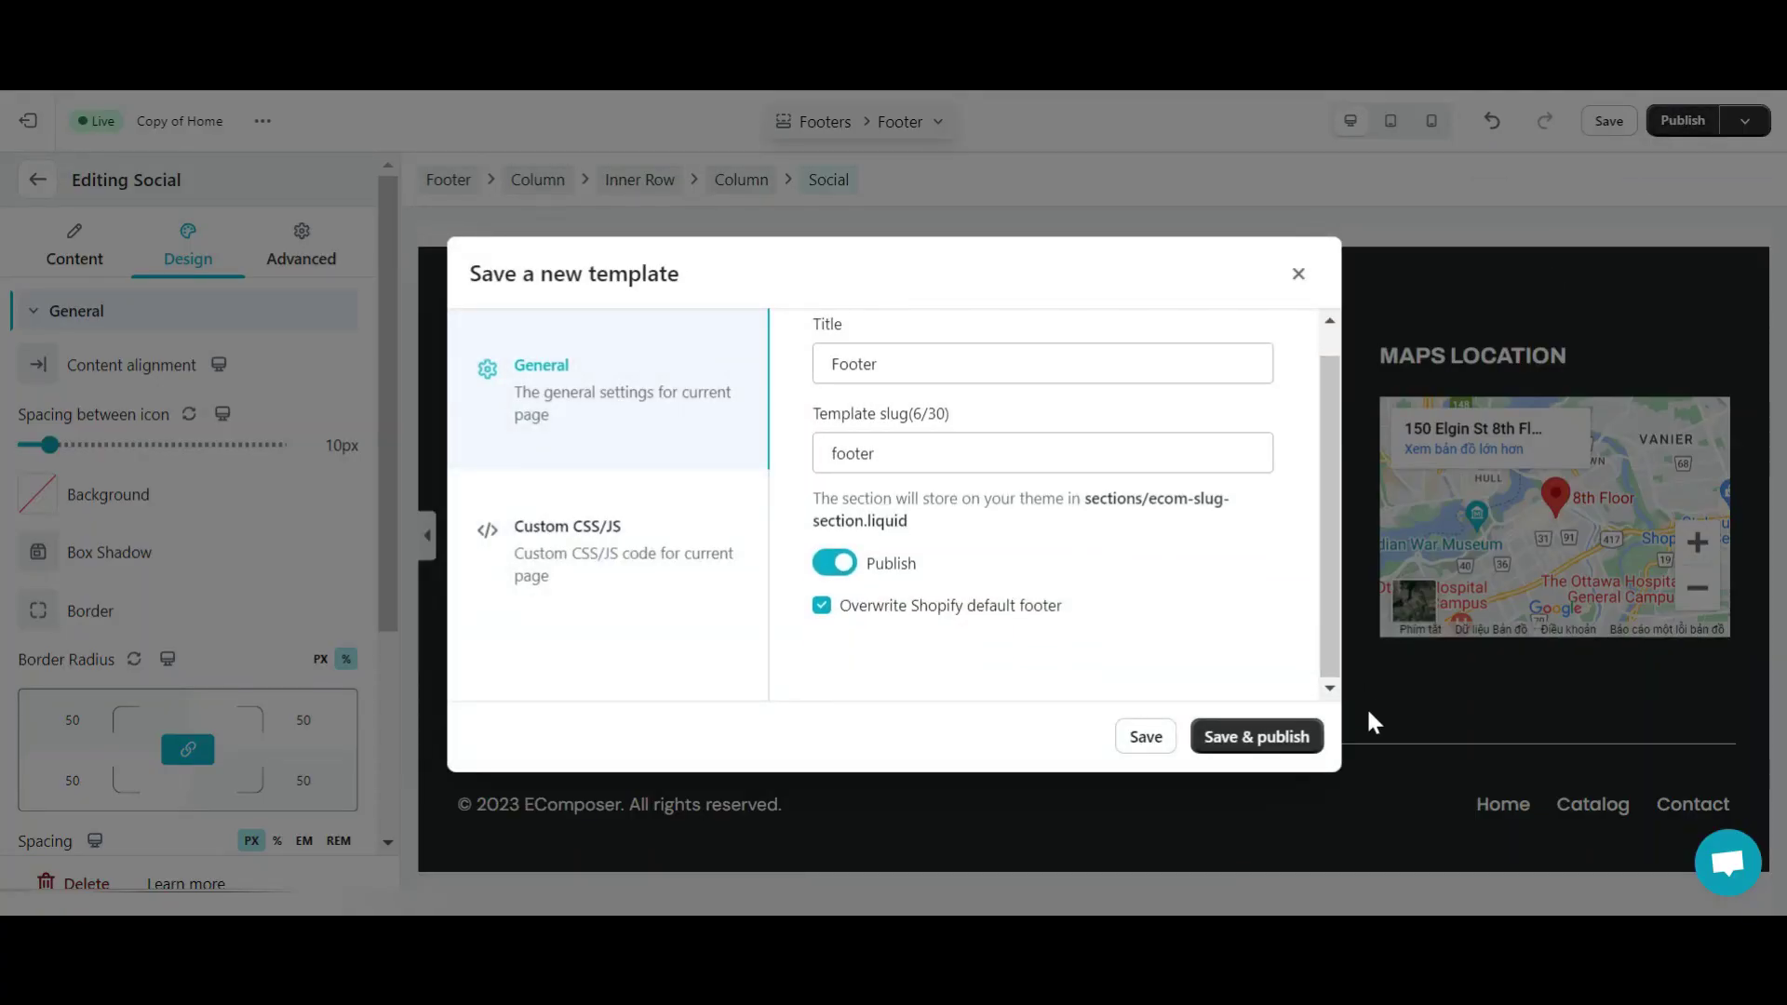
{"action": "left_click", "coordinate": [1260, 734]}
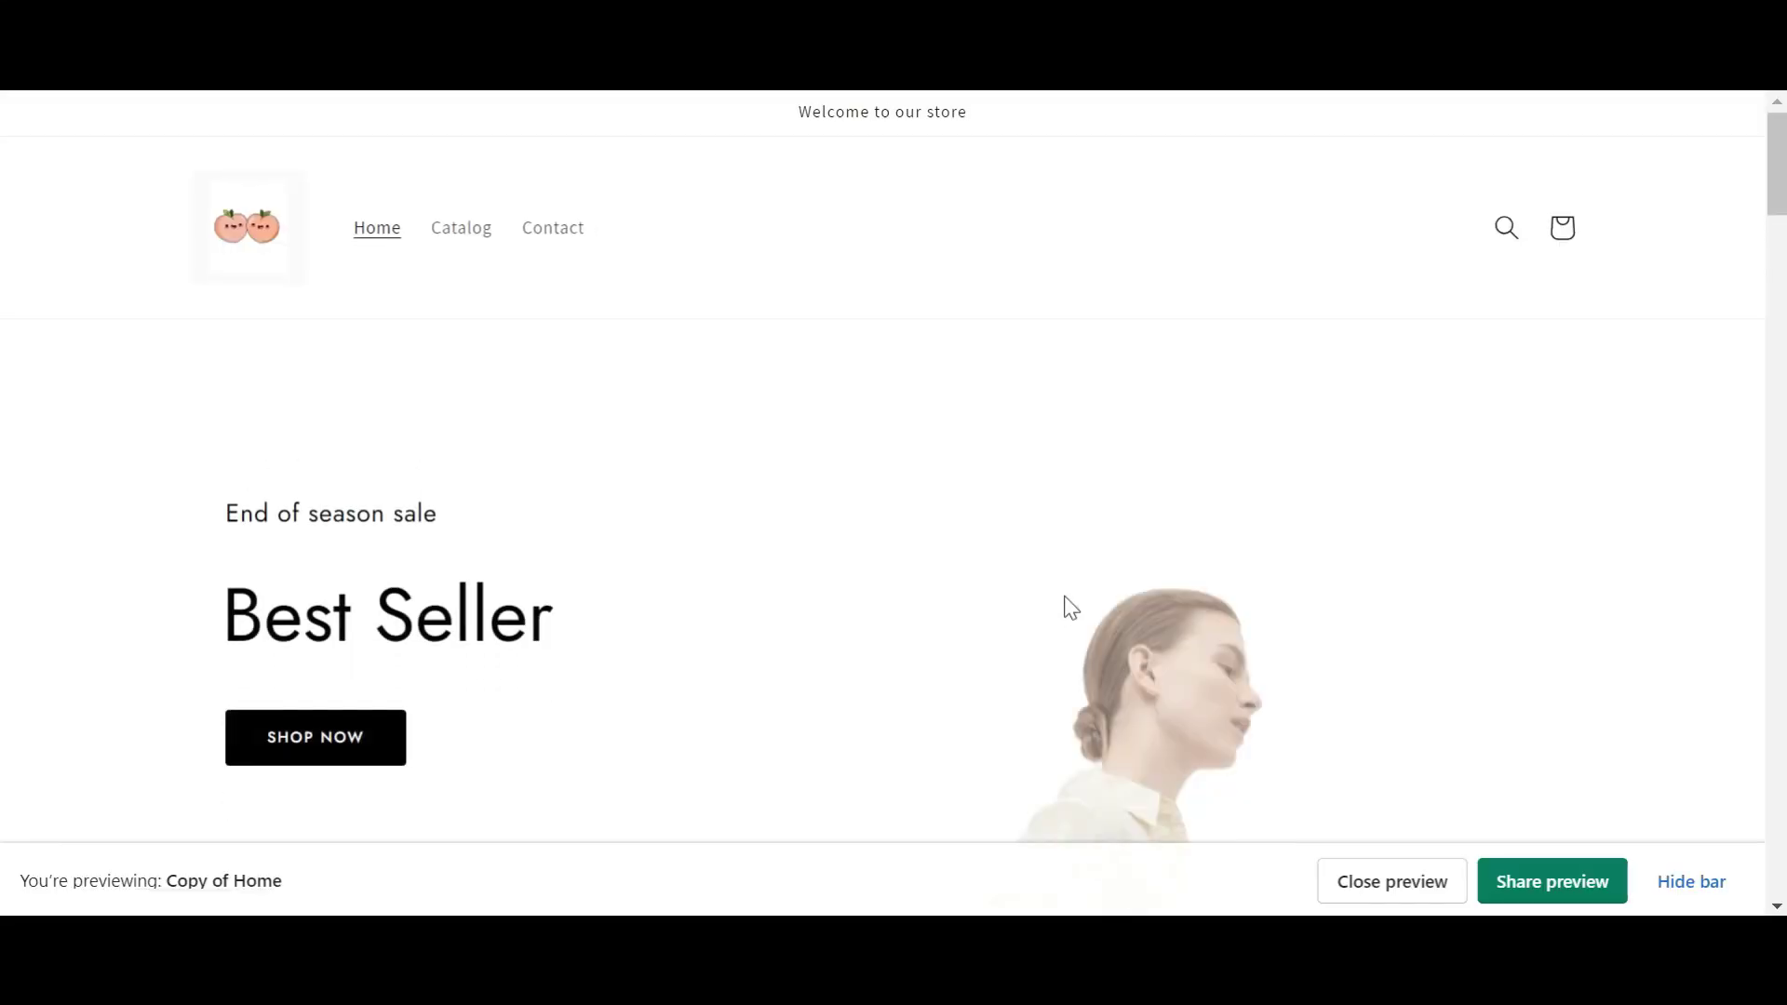
Hide the preview bar and scroll down to the footer's pink Instagram, YouTube and Facebook icons
{"action": "left_click", "coordinate": [1704, 893]}
{"action": "scroll", "coordinate": [797, 564], "scroll_direction": "down", "scroll_amount": 10}
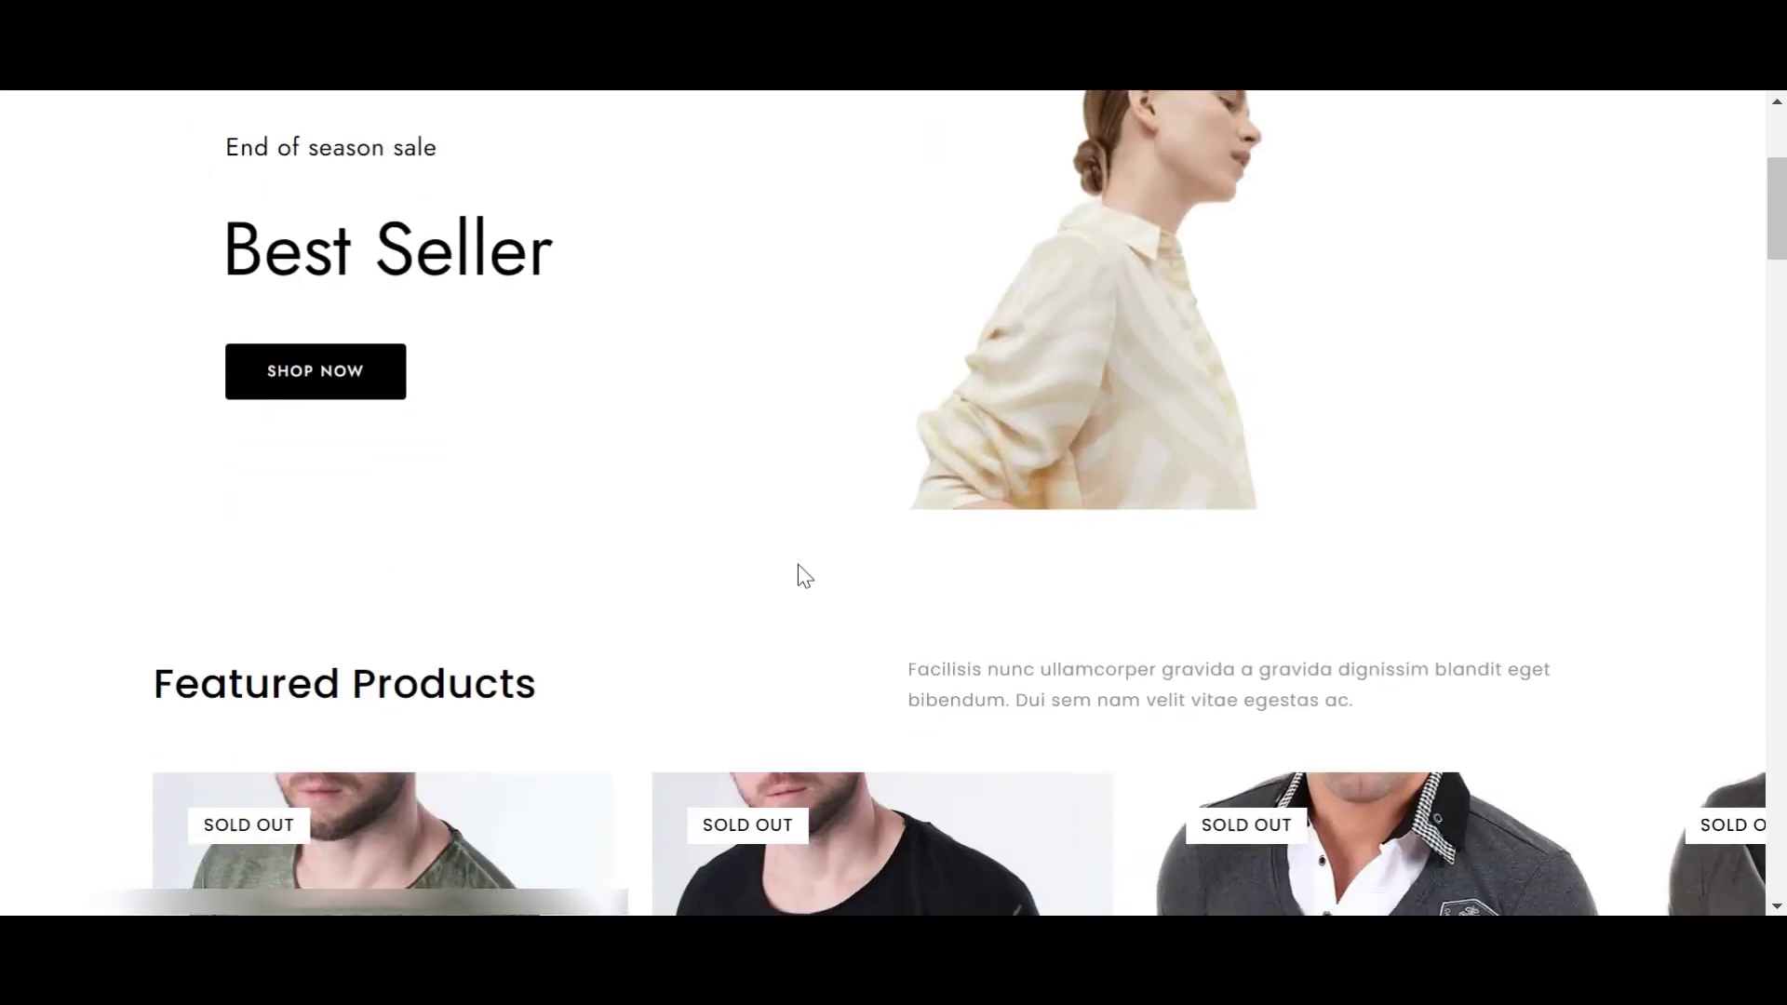
{"action": "scroll", "coordinate": [800, 569], "scroll_direction": "down", "scroll_amount": 10}
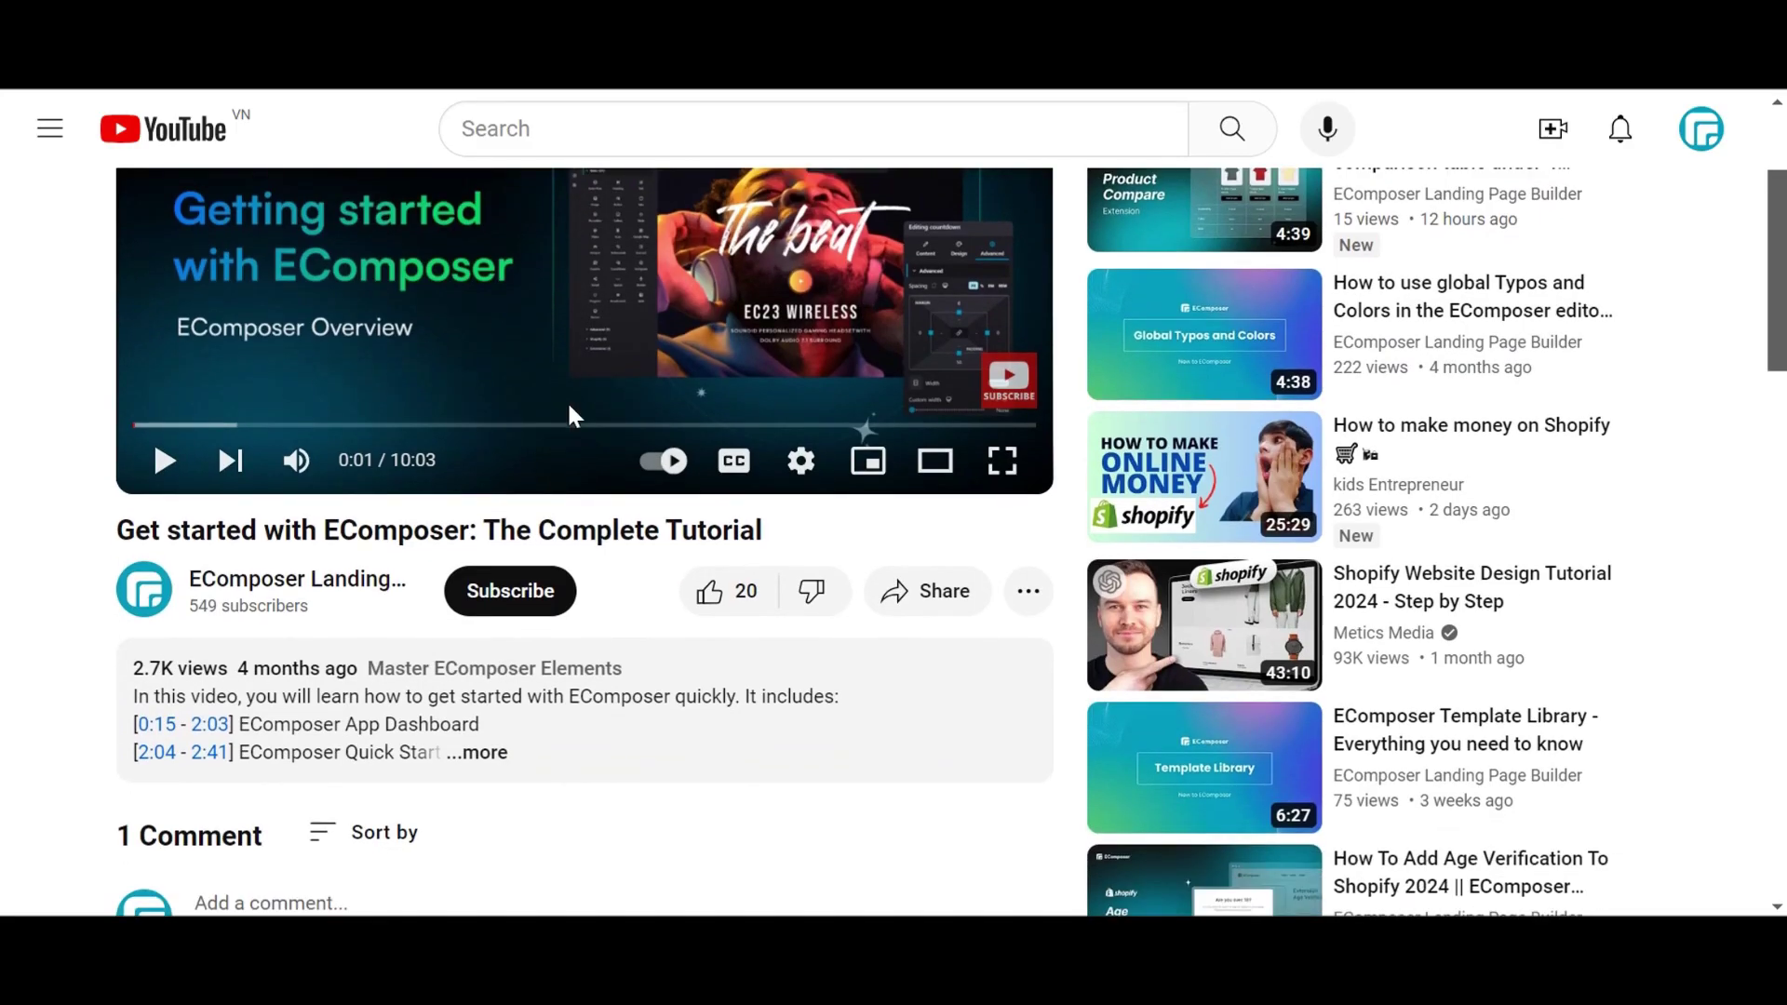
{"action": "scroll", "coordinate": [651, 438], "scroll_direction": "down", "scroll_amount": 2}
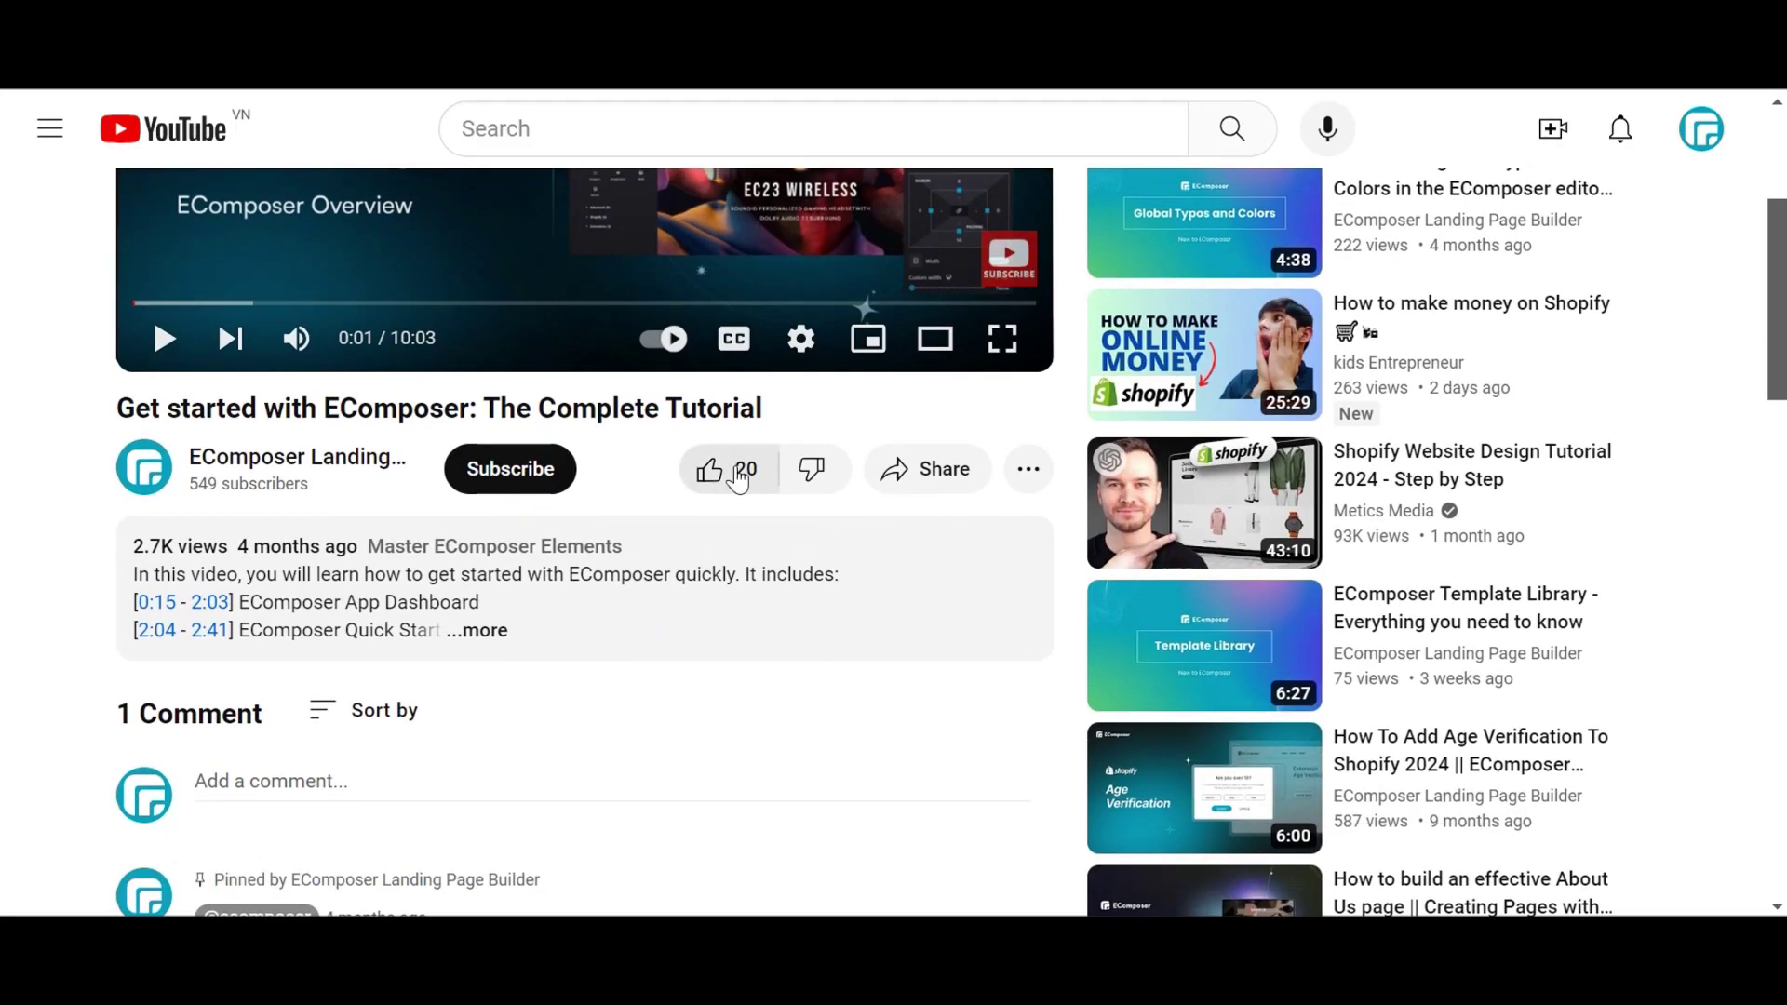
Like the 'Get started with EComposer' tutorial, subscribe to EComposer, and expand its chapter description
{"action": "left_click", "coordinate": [730, 471]}
{"action": "left_click", "coordinate": [524, 476]}
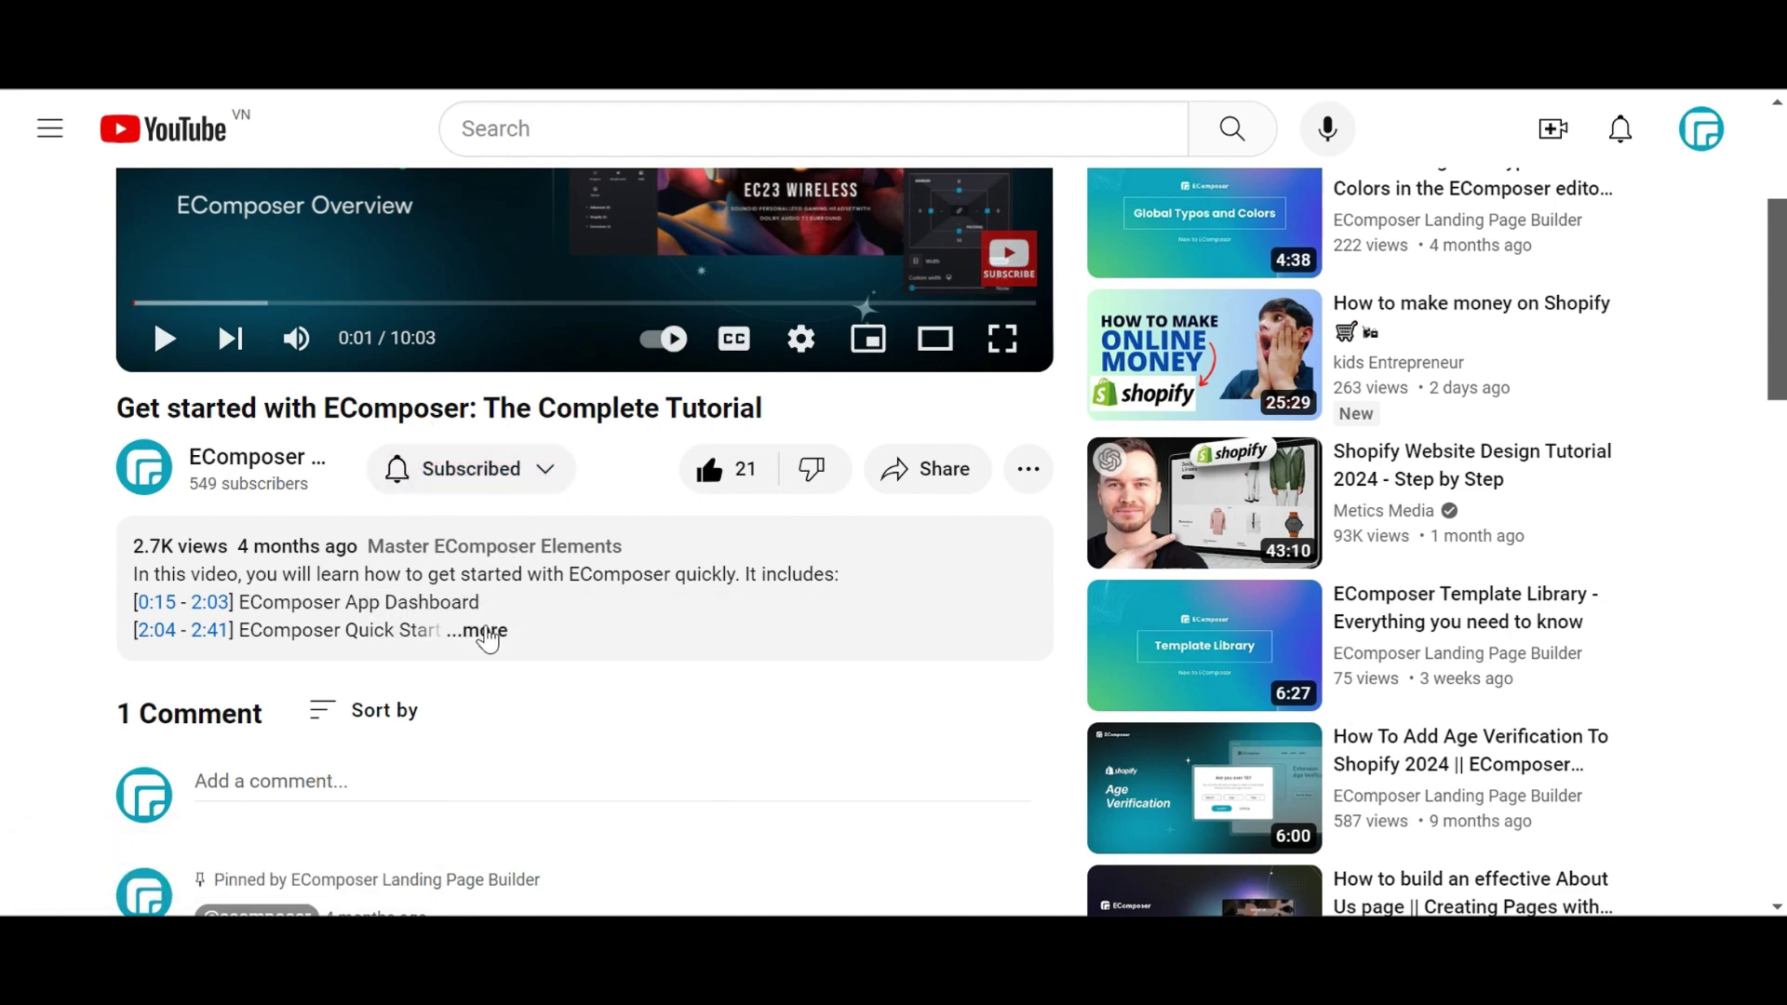
{"action": "left_click", "coordinate": [484, 632]}
{"action": "scroll", "coordinate": [507, 563], "scroll_direction": "down", "scroll_amount": 3}
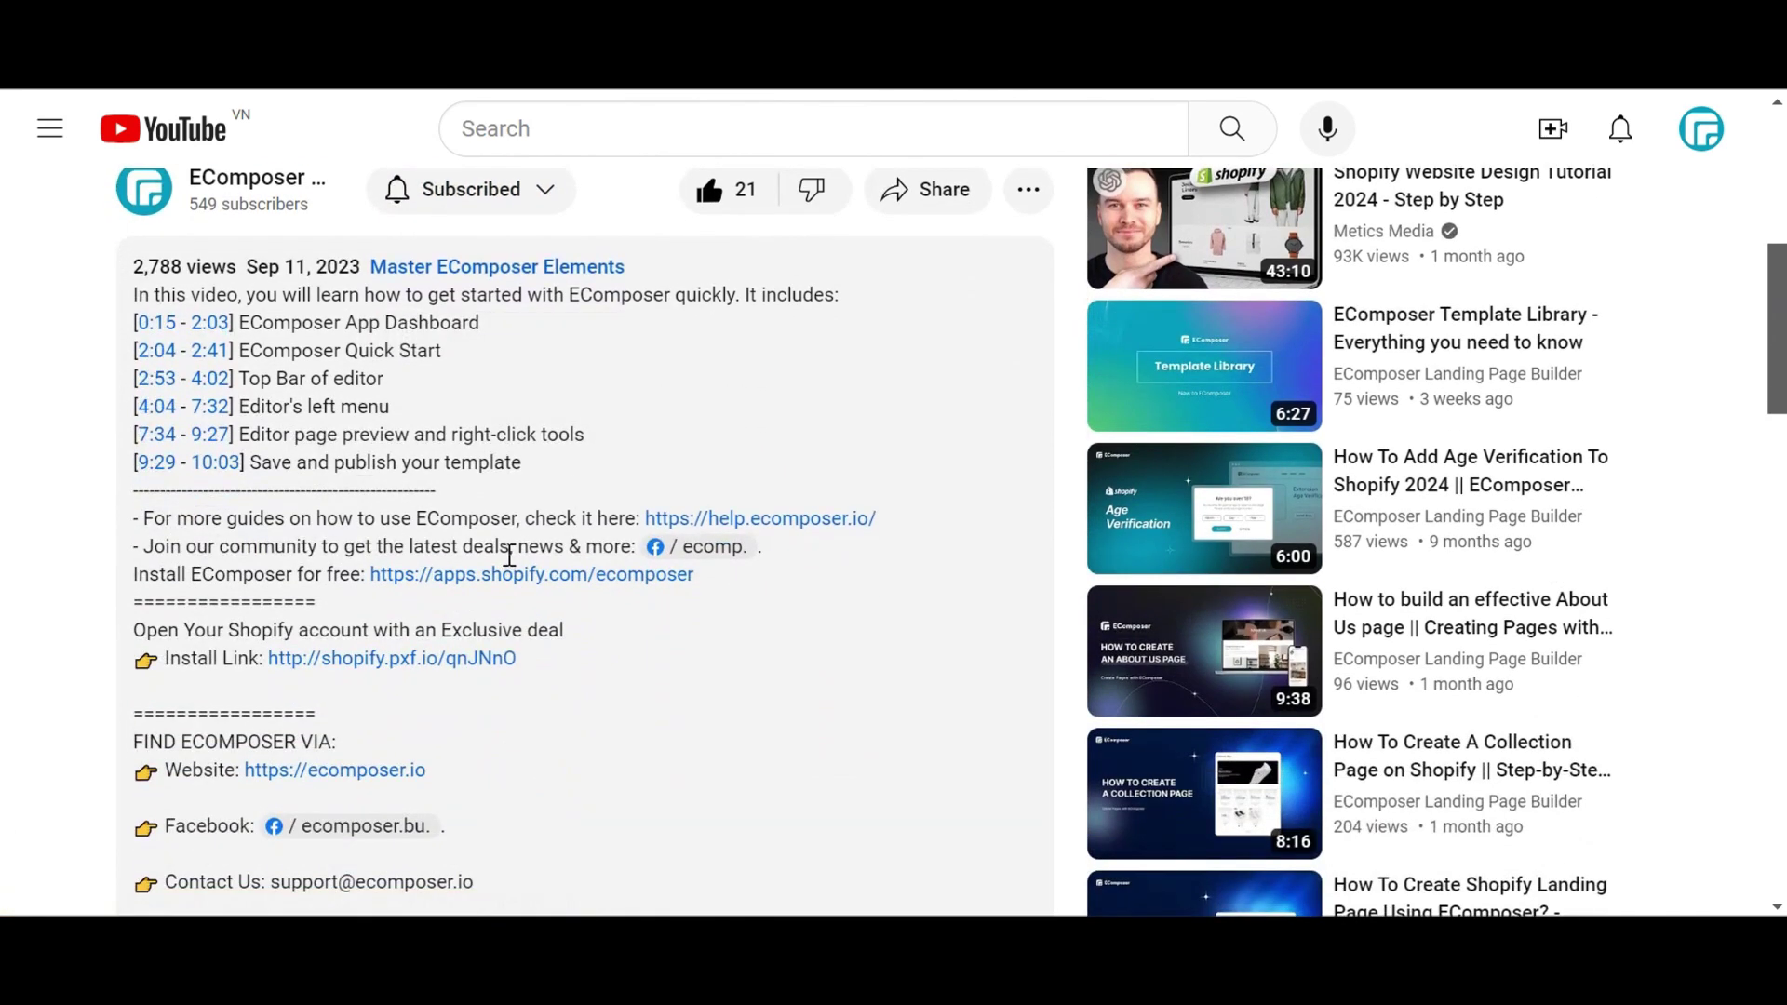